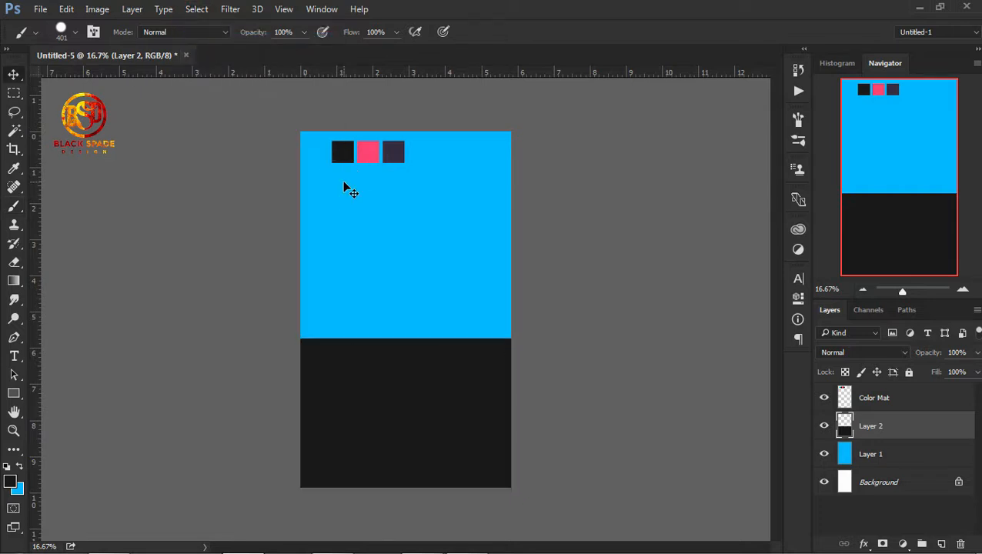
# - Draw a 1119 px circle straddling the boundary between the blue and dark areas and set its fill to black
pyautogui.press('v')
pyautogui.moveTo(21, 395); pyautogui.dragTo(67, 418)
pyautogui.moveTo(349, 263); pyautogui.dragTo(484, 402)
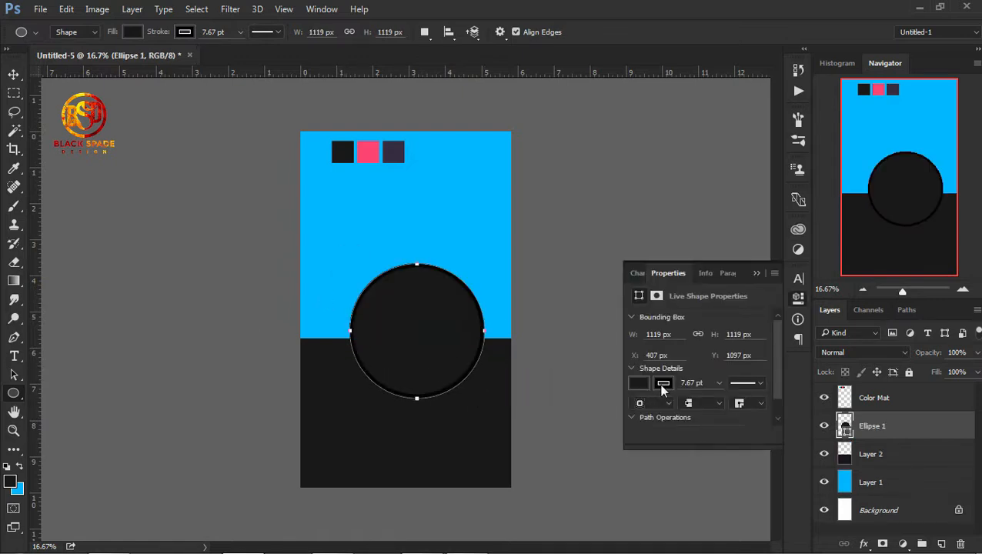
pyautogui.click(647, 385)
pyautogui.click(684, 220)
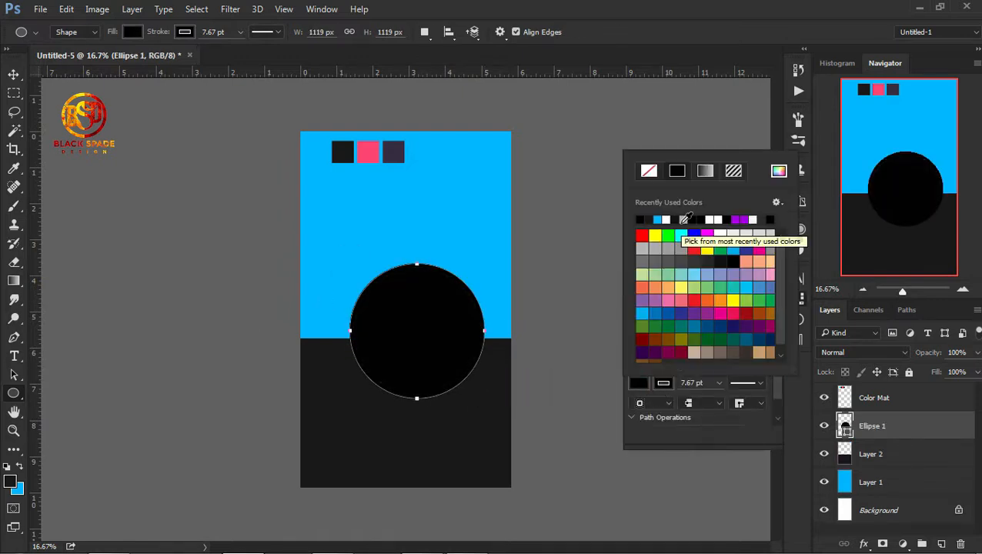
pyautogui.click(548, 323)
pyautogui.press('v')
pyautogui.click(757, 273)
# - Rasterize the circle's layer and apply a Color Overlay to it with the pink ff4573 sampled from the colour swatches
pyautogui.rightClick(883, 423)
pyautogui.click(615, 292)
pyautogui.click(863, 547)
pyautogui.click(858, 469)
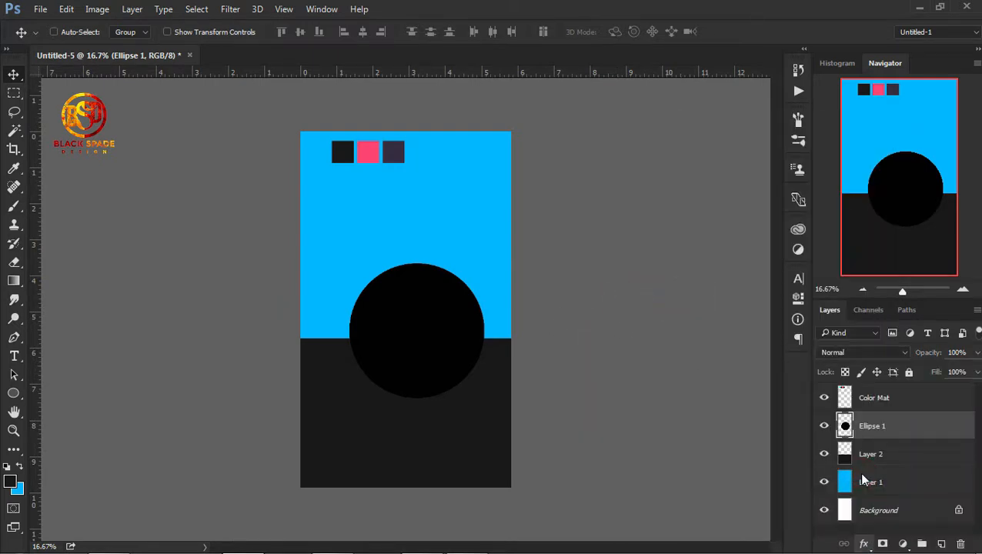
pyautogui.moveTo(384, 60); pyautogui.dragTo(618, 226)
pyautogui.click(794, 280)
pyautogui.click(369, 149)
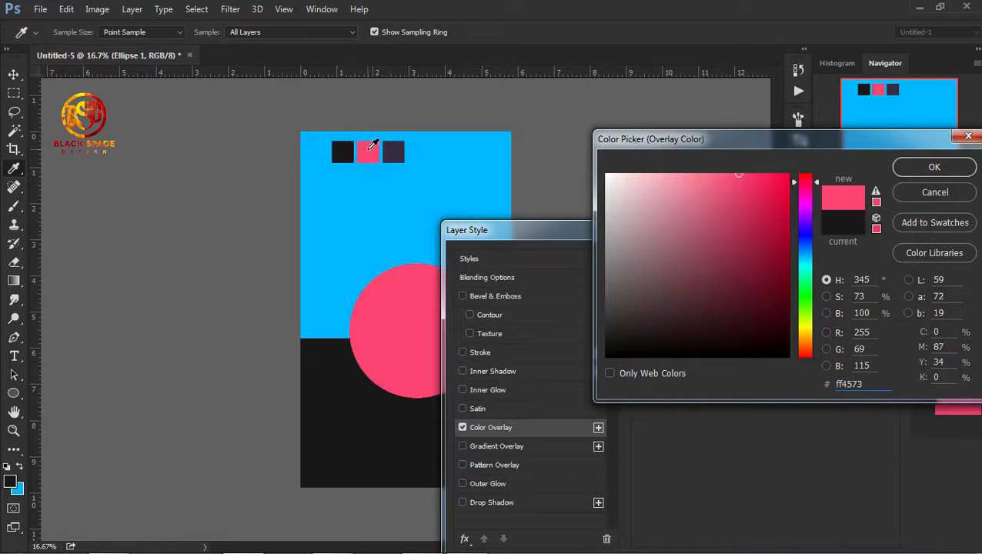
pyautogui.click(904, 173)
pyautogui.click(927, 257)
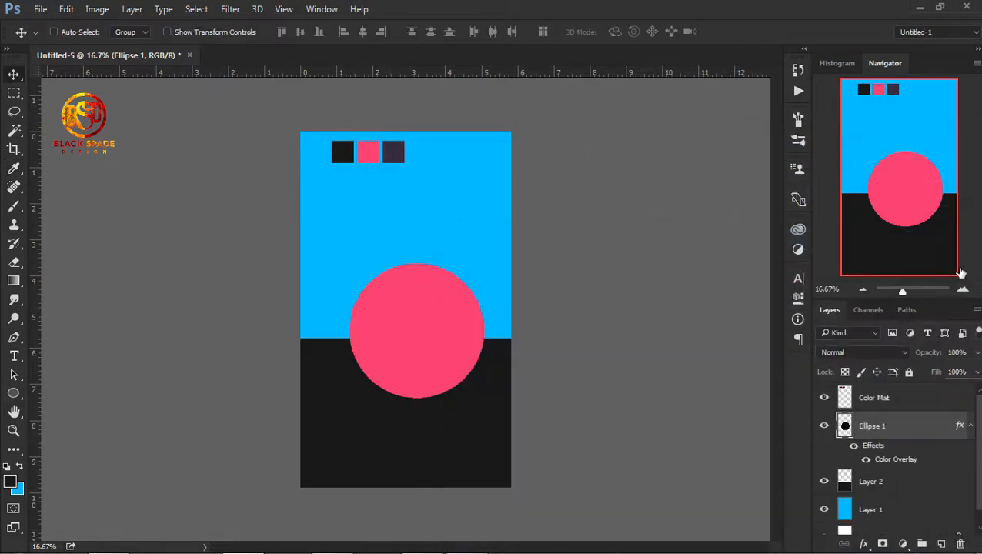
# - Place Layer 2 above the circle's layer and shift the pink circle left to the middle of the canvas width
pyautogui.moveTo(897, 481); pyautogui.dragTo(903, 430)
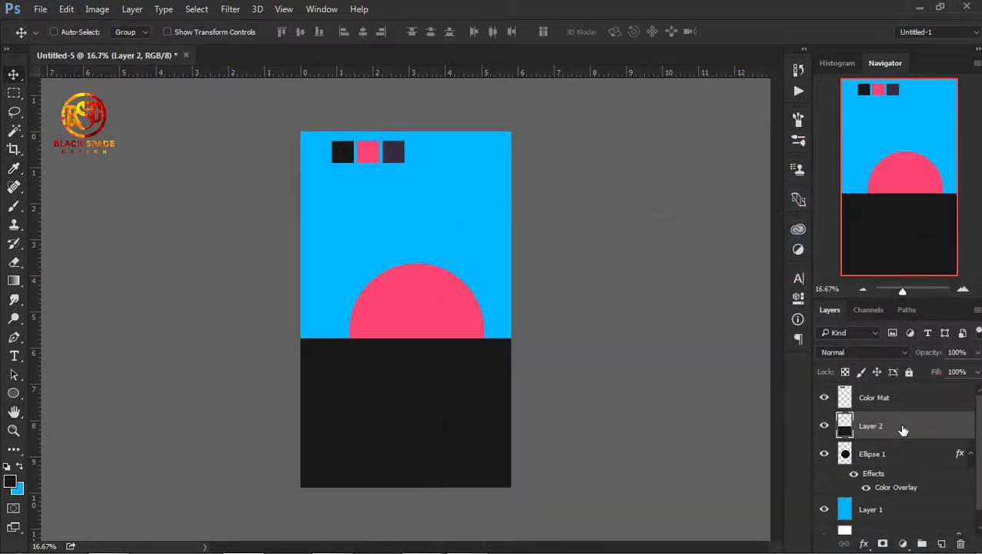
pyautogui.moveTo(442, 315); pyautogui.dragTo(397, 322)
pyautogui.hotkey('ctrl', 'z')
pyautogui.click(844, 454)
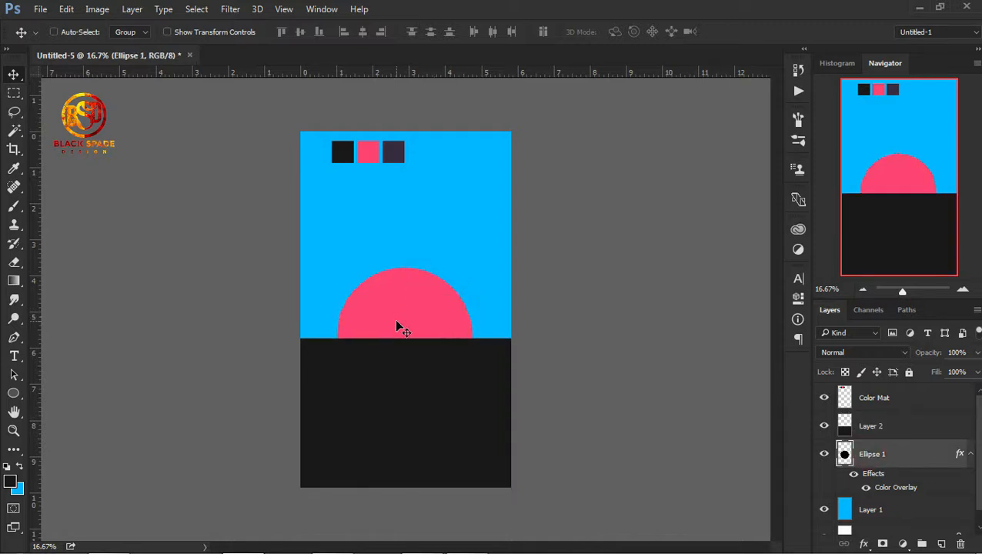
# - Nudge the dark ground rectangle on Layer 2 slightly downward
pyautogui.click(860, 435)
pyautogui.hotkey('shift', 'Down')
pyautogui.hotkey('shift', 'Down')
pyautogui.hotkey('shift', 'Down')
pyautogui.hotkey('shift', 'Down')
pyautogui.hotkey('shift', 'Down')
# - Nudge the pink sun circle further down behind the dark ground
pyautogui.click(886, 450)
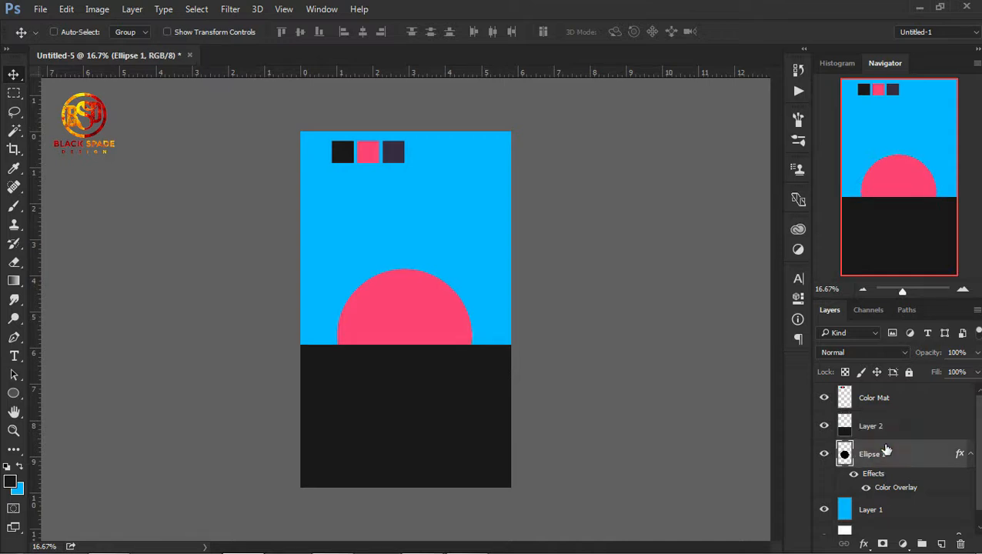
pyautogui.hotkey('shift', 'Down')
pyautogui.hotkey('shift', 'Down')
pyautogui.hotkey('shift', 'Down')
pyautogui.hotkey('shift', 'Down')
pyautogui.hotkey('shift', 'Down')
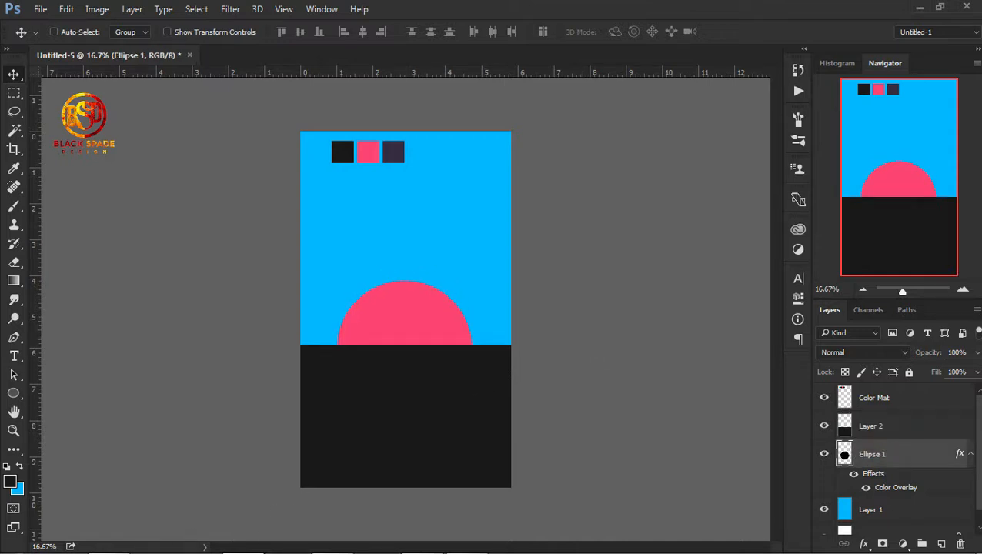
# - Place the international city_1569274 skyline image above the sun layer and rasterize it
pyautogui.click(108, 548)
pyautogui.moveTo(549, 123); pyautogui.dragTo(361, 394)
pyautogui.press('Return')
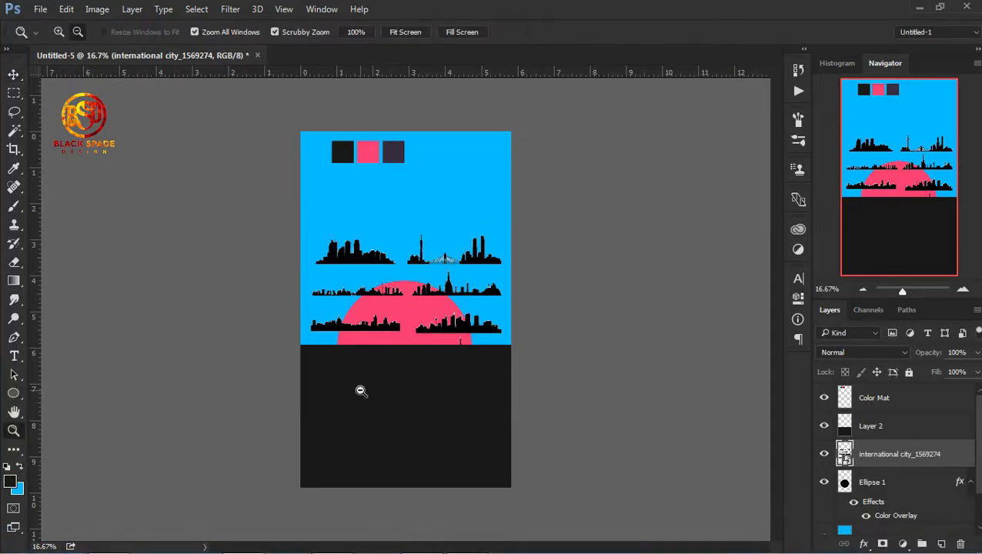
pyautogui.click(361, 391)
pyautogui.click(361, 391)
pyautogui.click(361, 390)
pyautogui.rightClick(876, 456)
pyautogui.click(642, 245)
# - Select the lower-right skyline with a rectangular marquee and mask out the other skylines on the layer
pyautogui.moveTo(592, 246); pyautogui.dragTo(522, 296)
pyautogui.press('m')
pyautogui.moveTo(350, 348); pyautogui.dragTo(638, 436)
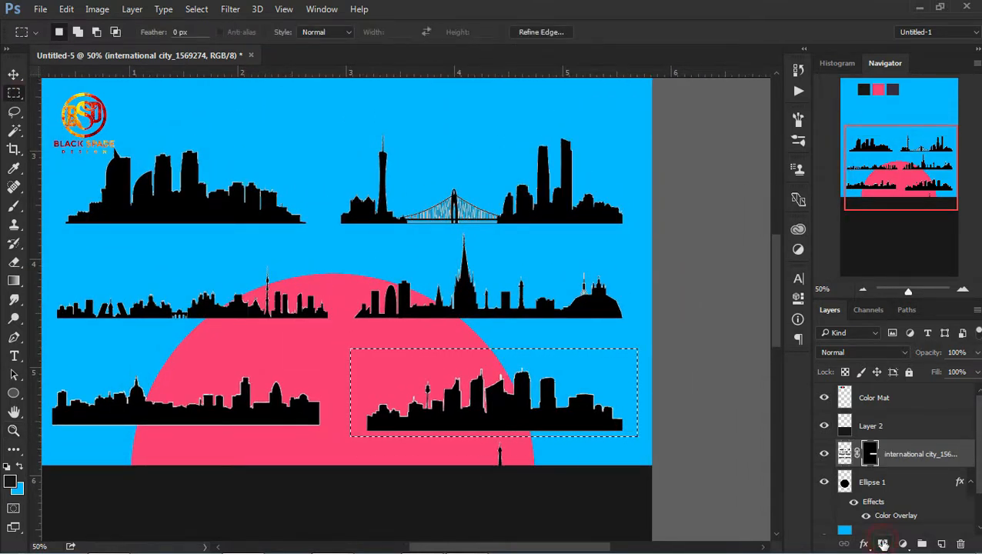
pyautogui.click(883, 543)
# - Scale the masked skyline to about 157% and set it on the ground line against the canvas's left edge
pyautogui.press('v')
pyautogui.keyDown('alt'); pyautogui.click(551, 344); pyautogui.keyUp('alt')
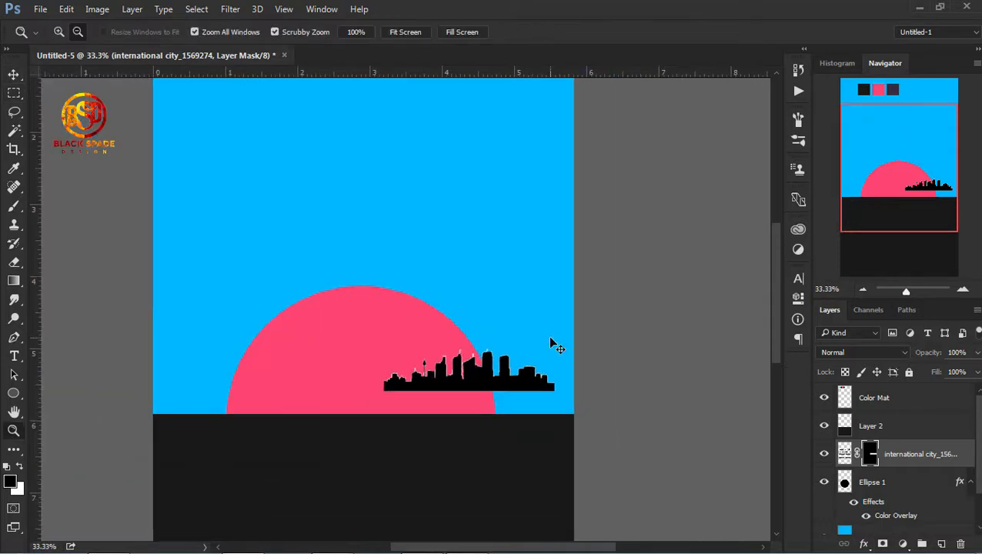
pyautogui.hotkey('ctrl', 't')
pyautogui.moveTo(169, 196); pyautogui.dragTo(100, 19)
pyautogui.moveTo(624, 304); pyautogui.dragTo(493, 403)
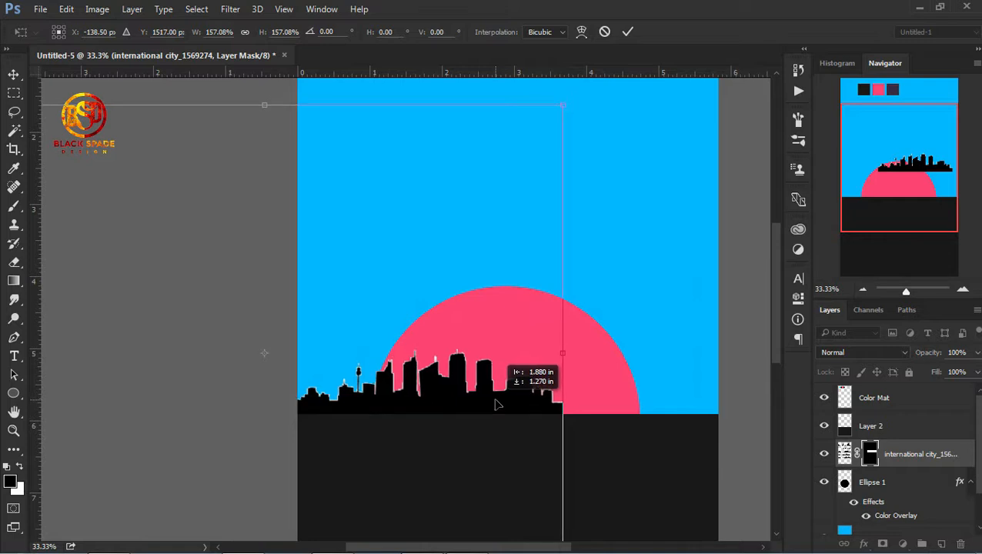
pyautogui.press('Return')
# - Convert the masked skyline layer to a smart object and duplicate it
pyautogui.rightClick(902, 455)
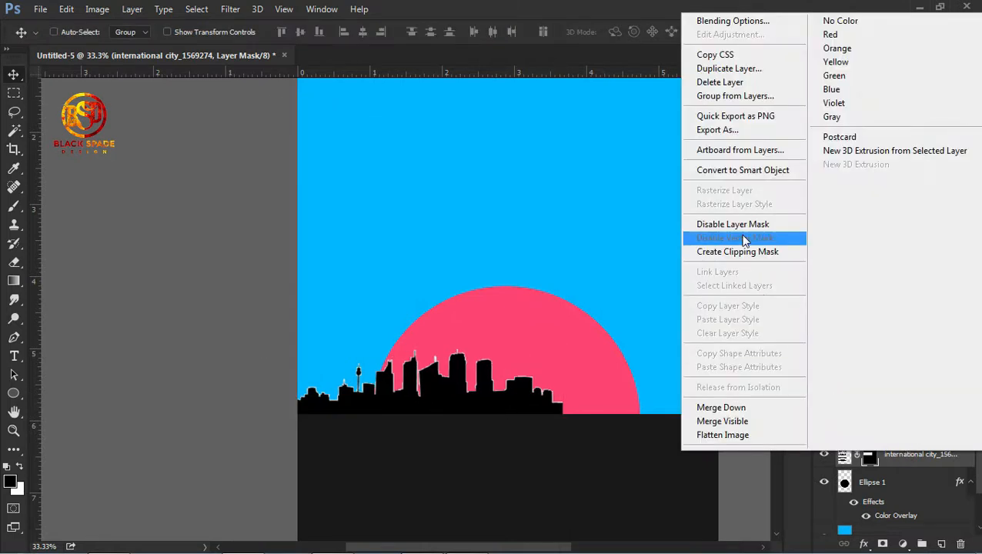
pyautogui.click(757, 171)
pyautogui.keyDown('alt'); pyautogui.click(542, 315); pyautogui.keyUp('alt')
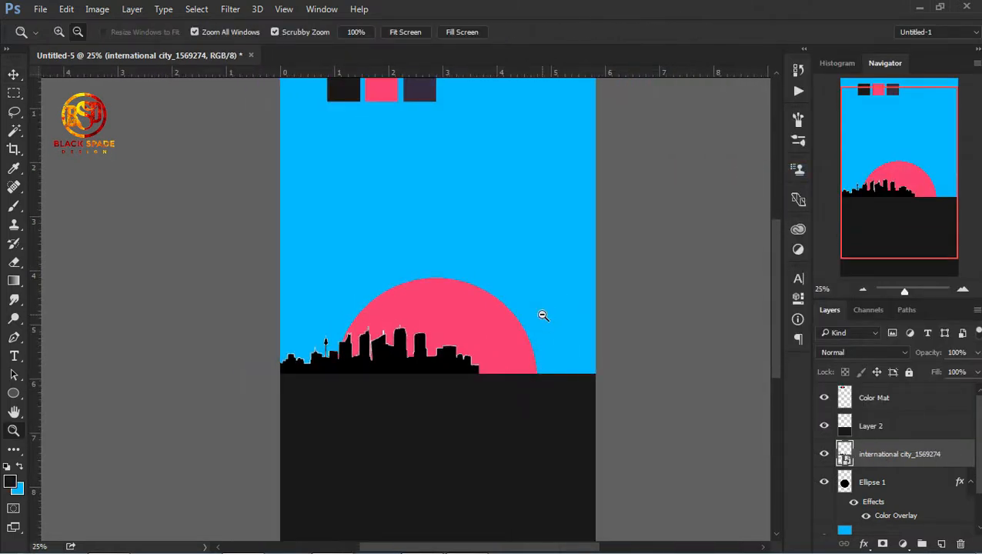
pyautogui.moveTo(841, 449); pyautogui.dragTo(941, 544)
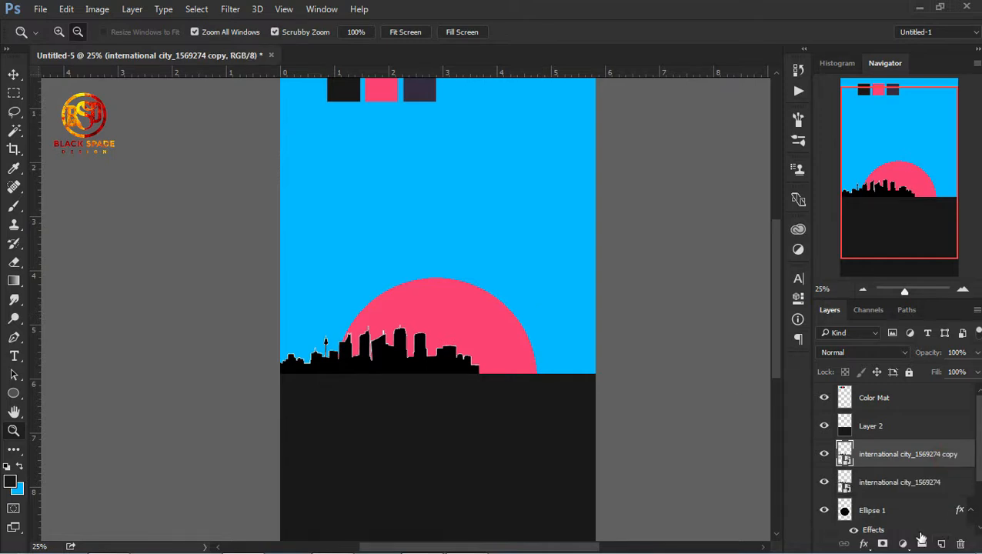
# - Move the skyline copy to the canvas's right side and flip it horizontally so the buildings span the full width
pyautogui.press('v')
pyautogui.moveTo(442, 363); pyautogui.dragTo(579, 363)
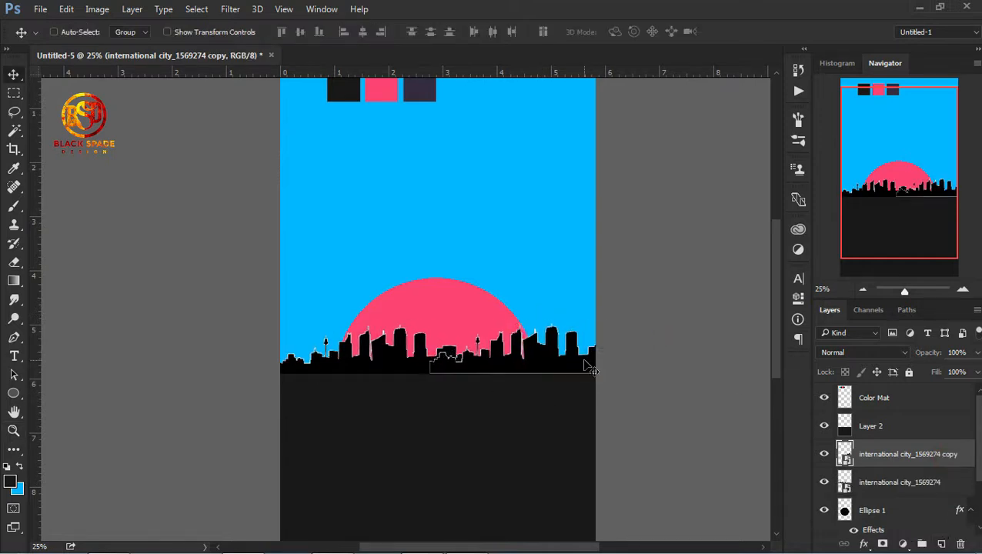
pyautogui.hotkey('ctrl', 't')
pyautogui.rightClick(577, 370)
pyautogui.click(629, 333)
pyautogui.press('Return')
pyautogui.moveTo(499, 364); pyautogui.dragTo(544, 365)
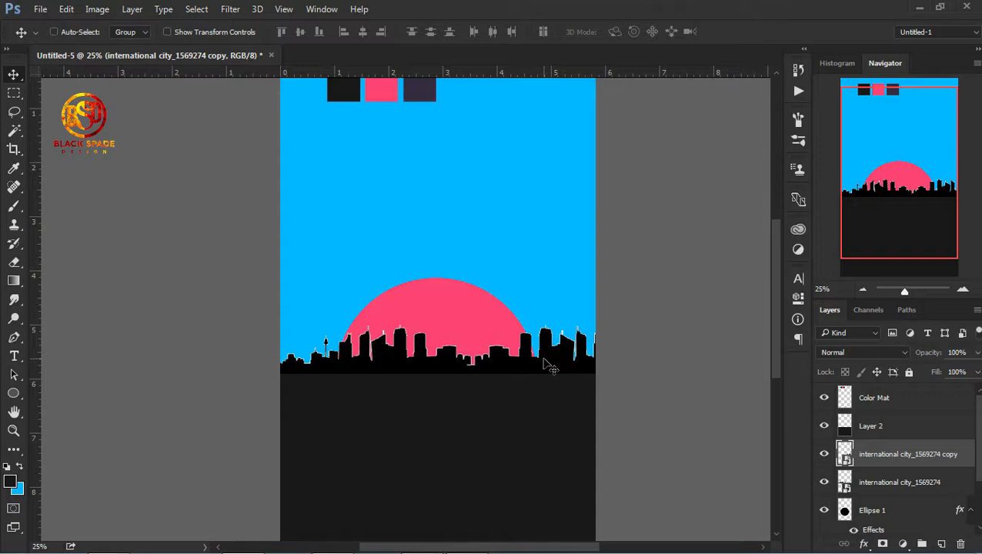
# - Rasterize both skyline layers and merge them into one layer
pyautogui.keyDown('shift'); pyautogui.click(885, 482); pyautogui.keyUp('shift')
pyautogui.rightClick(884, 483)
pyautogui.click(727, 283)
pyautogui.rightClick(881, 454)
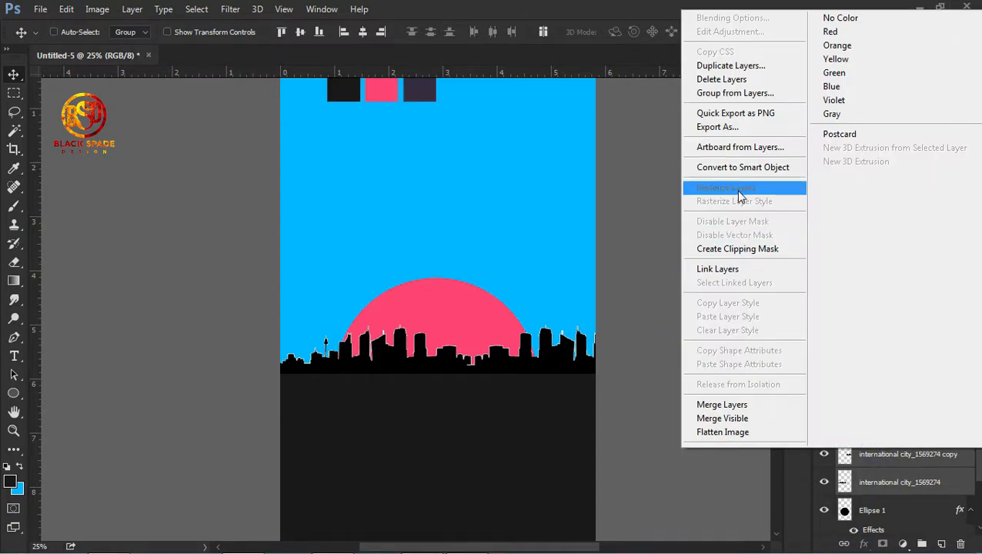
pyautogui.click(762, 404)
# - Apply a Color Overlay to the merged skyline using the dark purple sampled from the third colour swatch
pyautogui.click(863, 543)
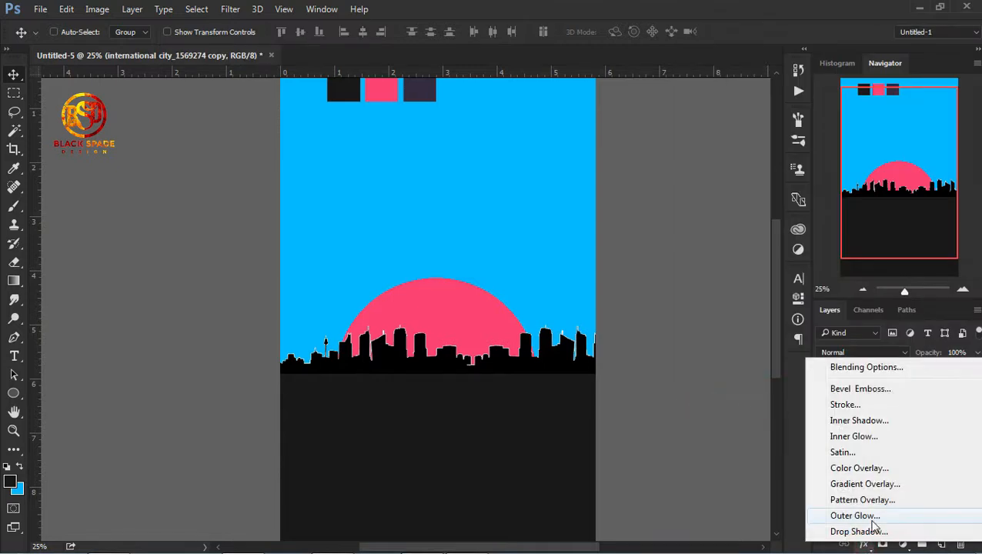
pyautogui.click(858, 468)
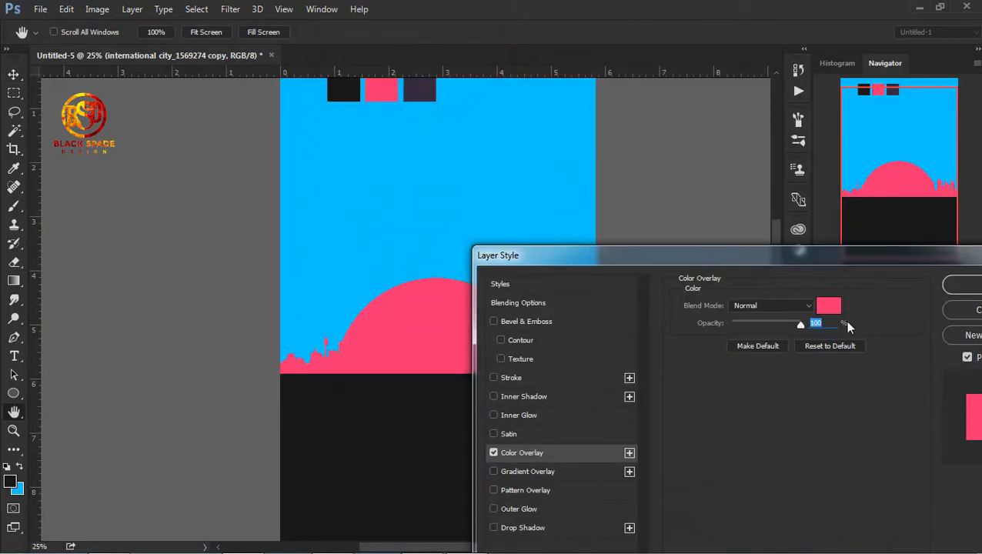
pyautogui.click(828, 306)
pyautogui.click(415, 86)
pyautogui.click(934, 167)
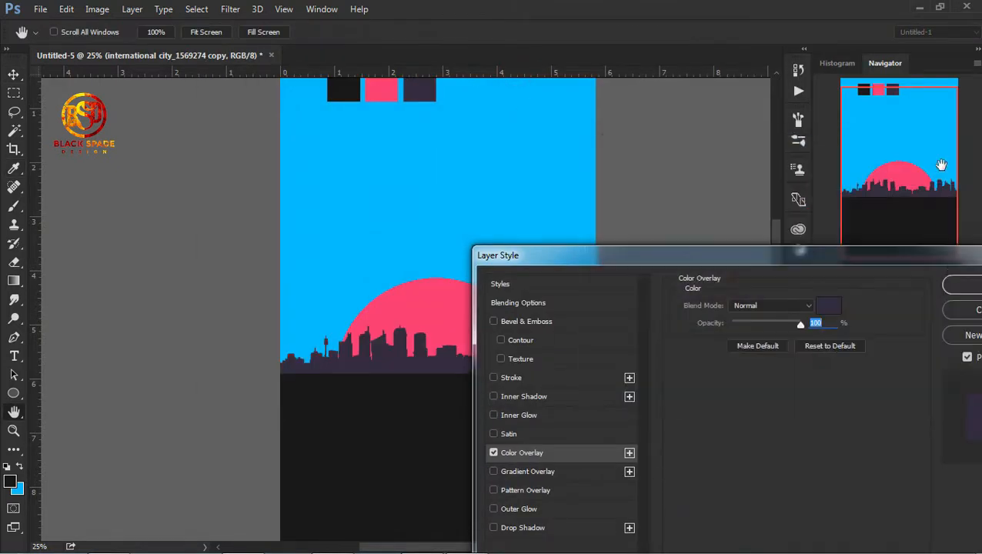
pyautogui.click(962, 286)
# - Nudge the pink sun slightly upward behind the skyline
pyautogui.press('z')
pyautogui.keyDown('alt'); pyautogui.click(642, 308); pyautogui.keyUp('alt')
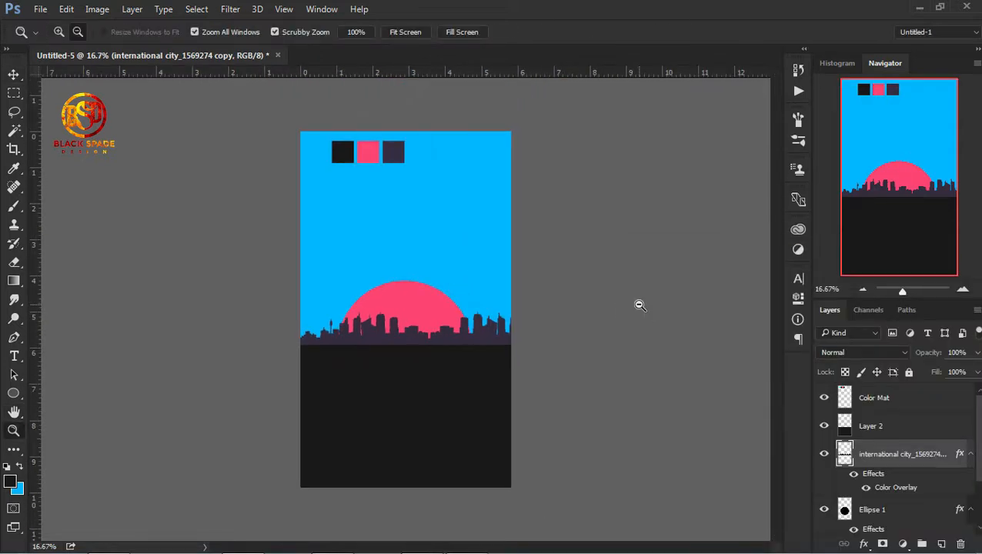
pyautogui.click(885, 506)
pyautogui.press('v')
pyautogui.hotkey('shift', 'Up')
pyautogui.hotkey('shift', 'Up')
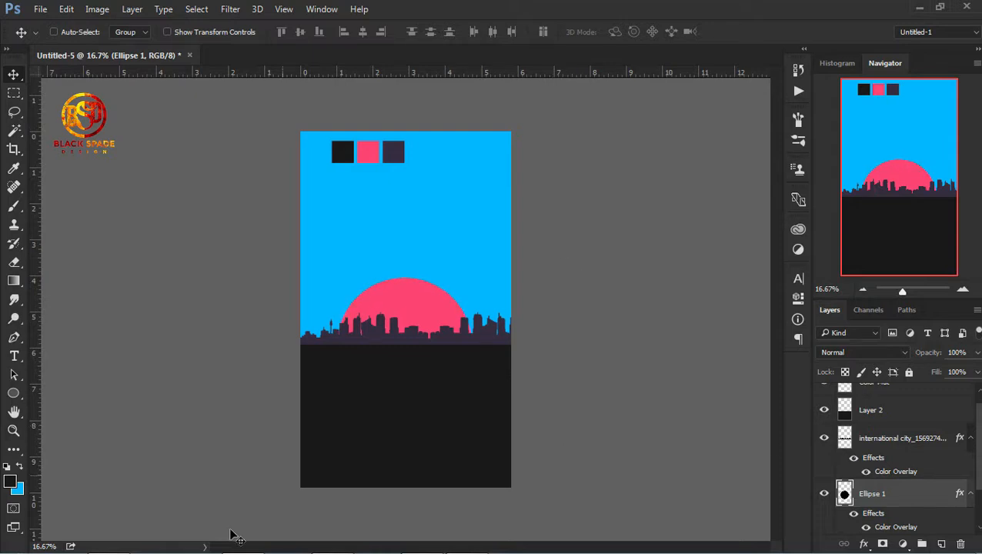
# - Place the lush coconut trees_676534 image at a reduced size and move its layer above Layer 2
pyautogui.click(109, 538)
pyautogui.moveTo(608, 144); pyautogui.dragTo(336, 353)
pyautogui.moveTo(295, 205); pyautogui.dragTo(355, 268)
pyautogui.press('Return')
pyautogui.moveTo(889, 494); pyautogui.dragTo(885, 403)
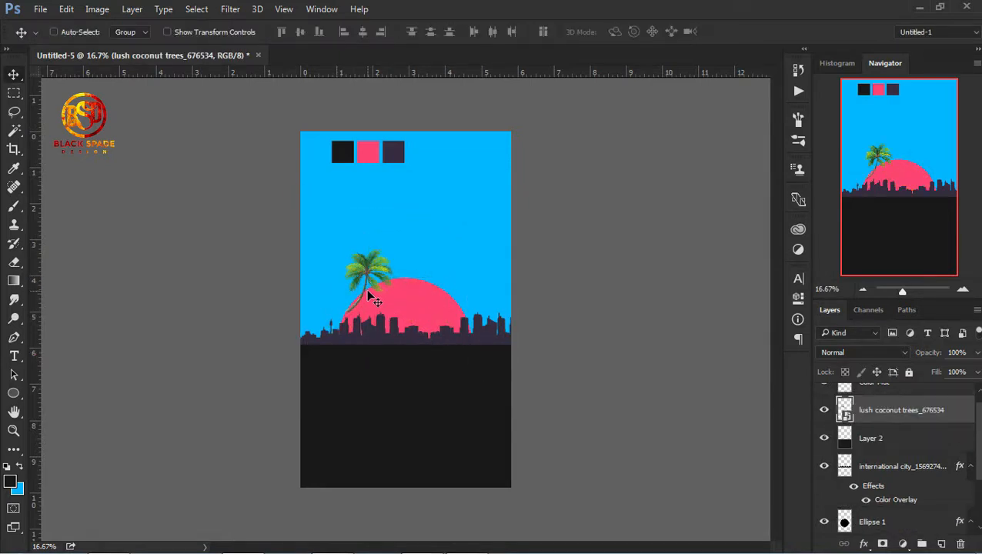
# - Move the palm tree down to the ground line left of the sun and rasterize its layer
pyautogui.moveTo(376, 302); pyautogui.dragTo(352, 332)
pyautogui.rightClick(876, 408)
pyautogui.click(666, 351)
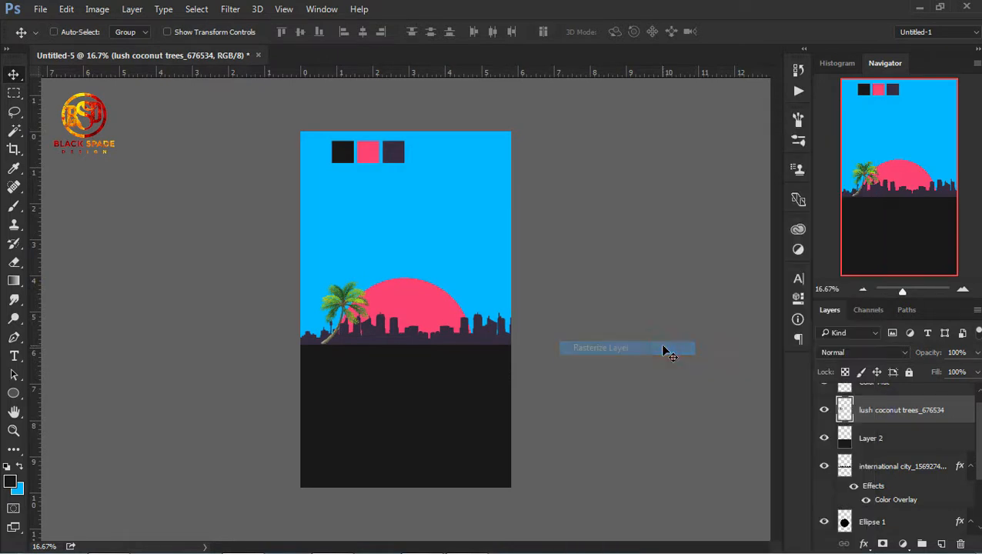
# - Load the palm tree's outline as a selection, paint it with the dark foreground colour and deselect
pyautogui.keyDown('ctrl'); pyautogui.click(845, 411); pyautogui.keyUp('ctrl')
pyautogui.press('b')
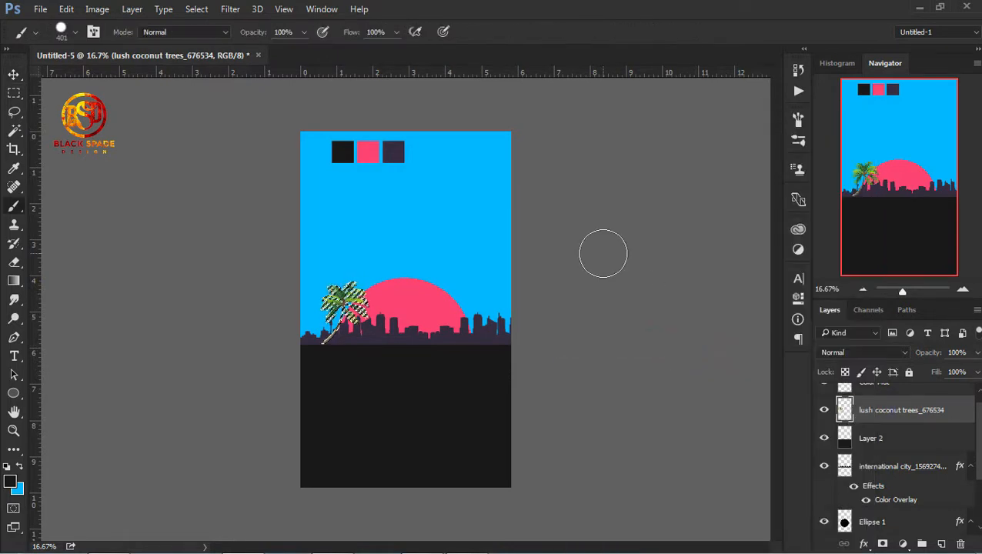
pyautogui.moveTo(336, 327); pyautogui.dragTo(366, 258)
pyautogui.click(311, 353)
pyautogui.click(196, 9)
pyautogui.click(212, 36)
# - Enlarge the palm tree silhouette slightly with Free Transform
pyautogui.press('v')
pyautogui.press('z')
pyautogui.hotkey('ctrl', '+')
pyautogui.press('v')
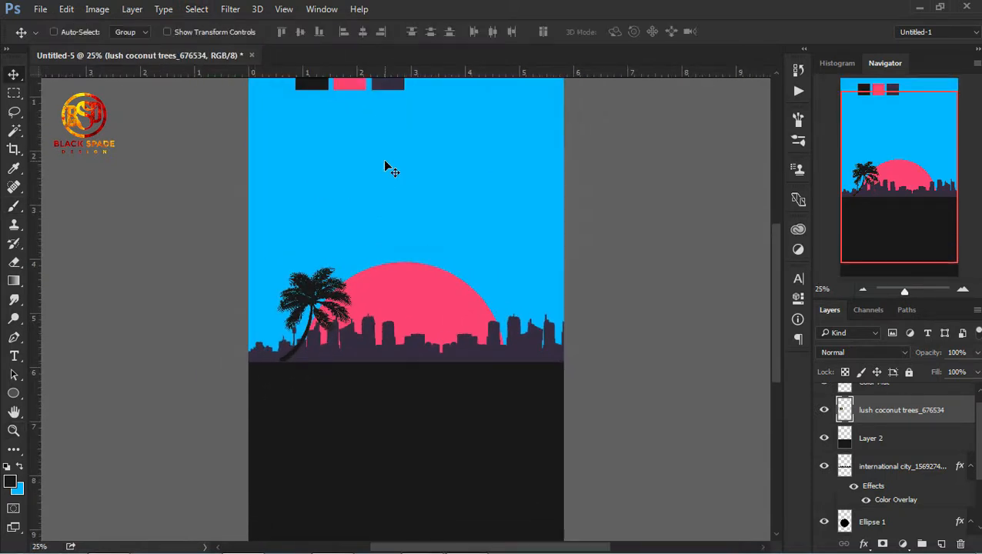
pyautogui.hotkey('ctrl', 't')
pyautogui.moveTo(386, 253); pyautogui.dragTo(366, 225)
pyautogui.press('Return')
# - Apply a Color Overlay to the palm tree with the 191919 colour sampled from the dark ground
pyautogui.press('z')
pyautogui.hotkey('ctrl', '+')
pyautogui.hotkey('ctrl', '+')
pyautogui.press('v')
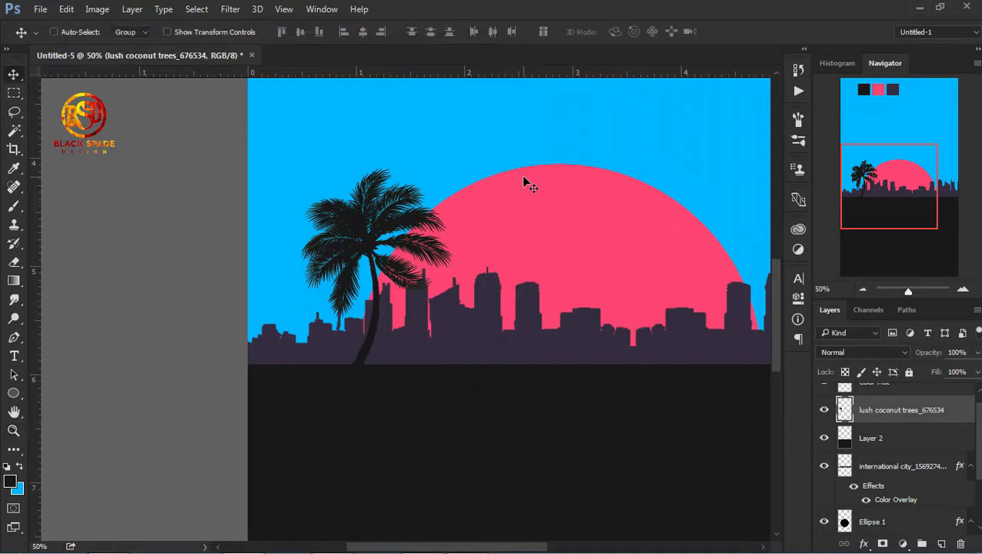
pyautogui.click(863, 543)
pyautogui.click(870, 468)
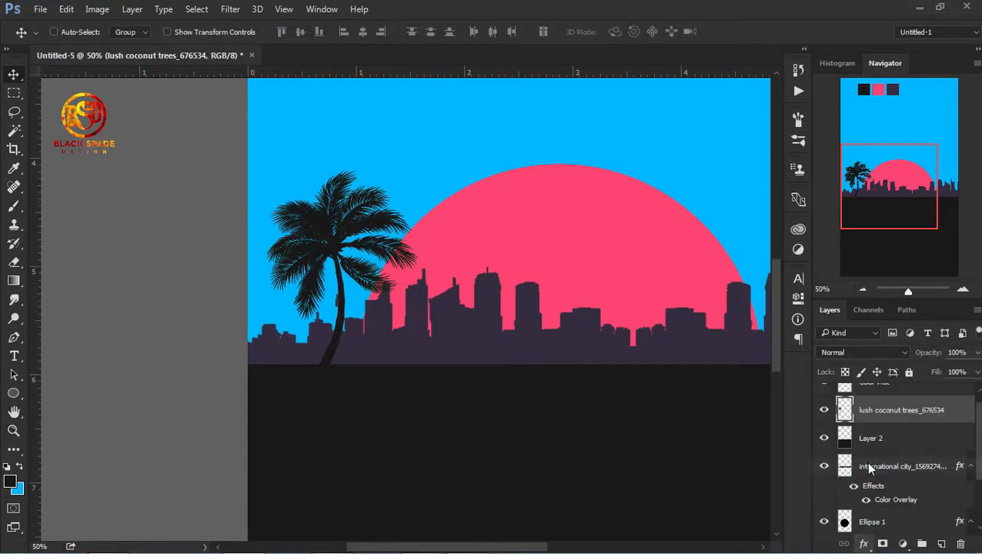
pyautogui.moveTo(440, 68); pyautogui.dragTo(619, 143)
pyautogui.click(741, 194)
pyautogui.click(333, 401)
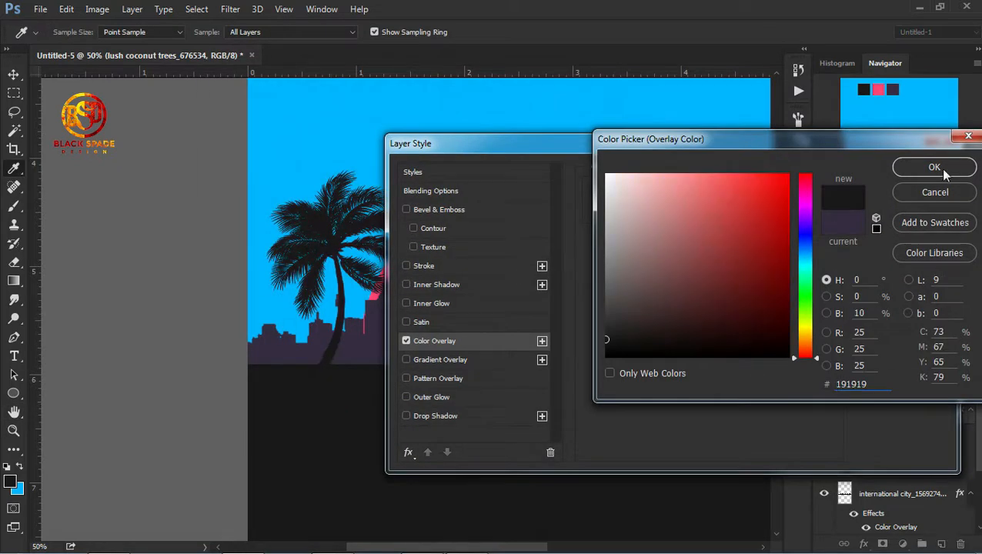
pyautogui.click(935, 171)
pyautogui.click(902, 176)
# - Shift the palm tree slightly left and rasterize its layer style
pyautogui.moveTo(372, 268); pyautogui.dragTo(365, 268)
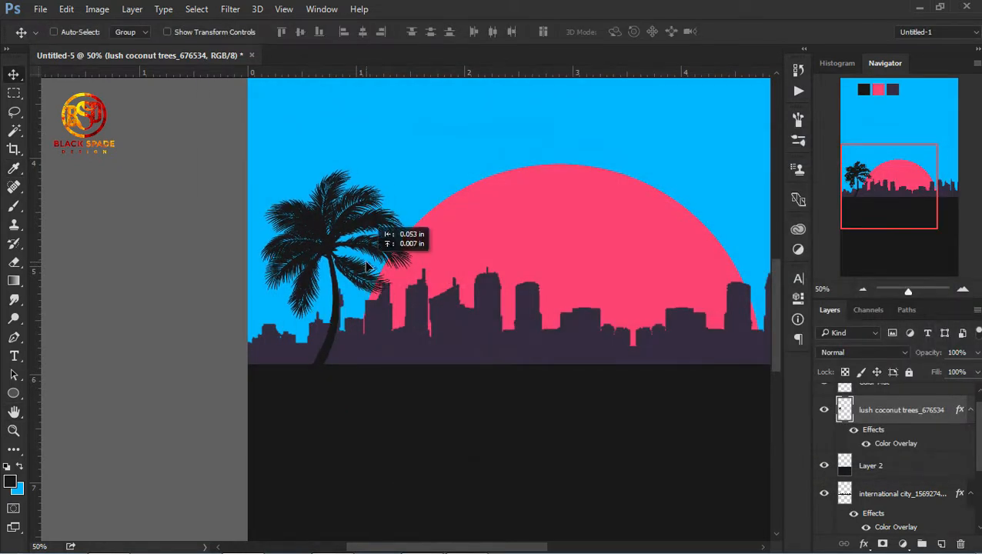
pyautogui.rightClick(929, 414)
pyautogui.click(677, 311)
# - Add a smaller copy of the palm tree standing on the ground line just right of the original
pyautogui.moveTo(900, 409); pyautogui.dragTo(941, 544)
pyautogui.moveTo(382, 322); pyautogui.dragTo(415, 325)
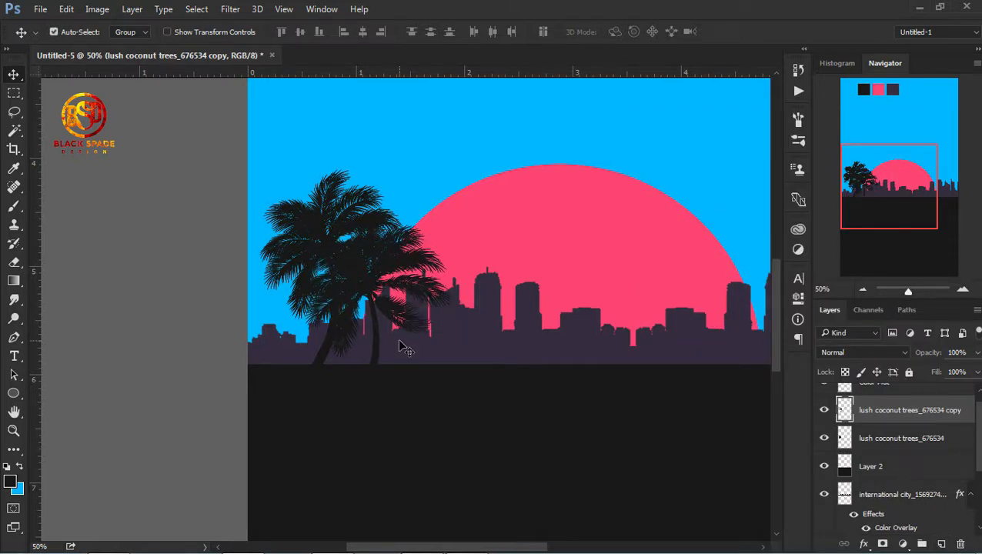
pyautogui.hotkey('ctrl', 't')
pyautogui.moveTo(299, 206); pyautogui.dragTo(339, 267)
pyautogui.press('Return')
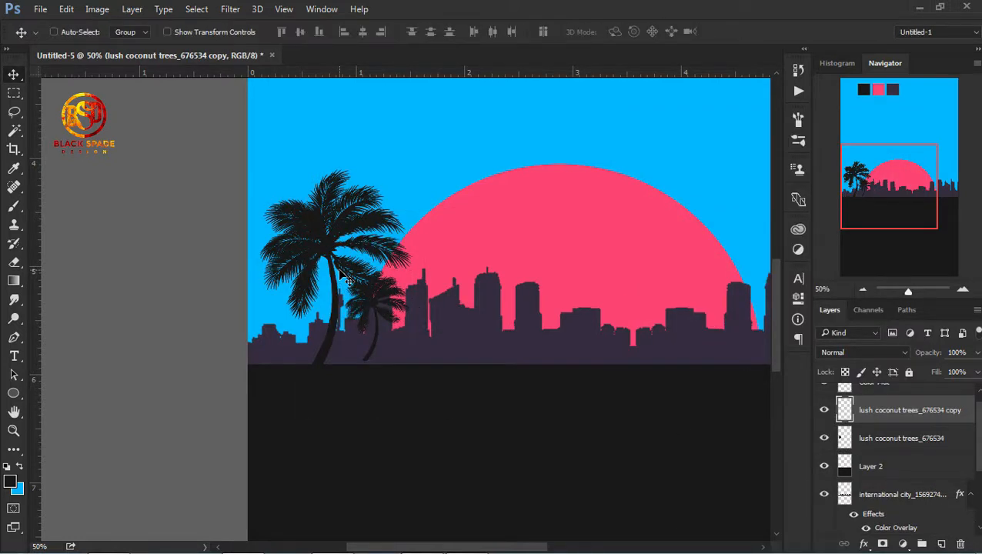
pyautogui.moveTo(370, 323); pyautogui.dragTo(366, 336)
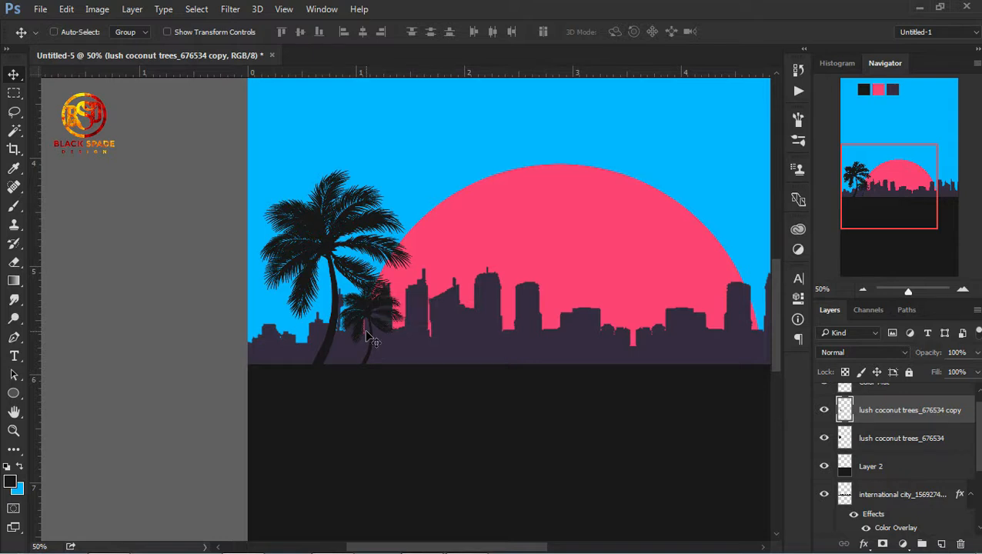
# - Duplicate the large palm tree, flip the copy horizontally and place it on the ground line at the sun's right side
pyautogui.press('z')
pyautogui.keyDown('alt'); pyautogui.click(366, 335); pyautogui.keyUp('alt')
pyautogui.moveTo(908, 438); pyautogui.dragTo(942, 543)
pyautogui.press('v')
pyautogui.moveTo(389, 311); pyautogui.dragTo(677, 290)
pyautogui.hotkey('ctrl', 't')
pyautogui.rightClick(665, 268)
pyautogui.click(731, 499)
pyautogui.moveTo(697, 376)
pyautogui.mouseDown()
pyautogui.moveTo(705, 374)
pyautogui.moveTo(697, 377)
pyautogui.mouseUp()
pyautogui.press('Return')
pyautogui.moveTo(662, 316); pyautogui.dragTo(666, 332)
# - Add a smaller, horizontally flipped copy of the right palm tree on the ground line just left of it
pyautogui.moveTo(954, 440); pyautogui.dragTo(944, 542)
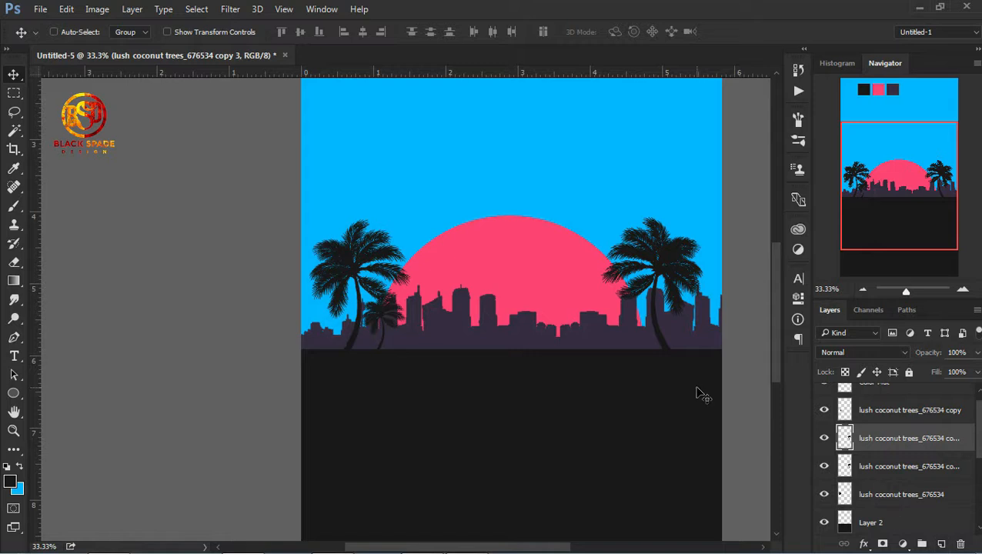
pyautogui.hotkey('ctrl', 't')
pyautogui.rightClick(660, 338)
pyautogui.click(696, 521)
pyautogui.moveTo(603, 218); pyautogui.dragTo(635, 264)
pyautogui.press('Return')
pyautogui.moveTo(649, 309); pyautogui.dragTo(635, 359)
pyautogui.keyDown('ctrl'); pyautogui.keyDown('alt'); pyautogui.click(636, 359); pyautogui.keyUp('alt'); pyautogui.keyUp('ctrl')
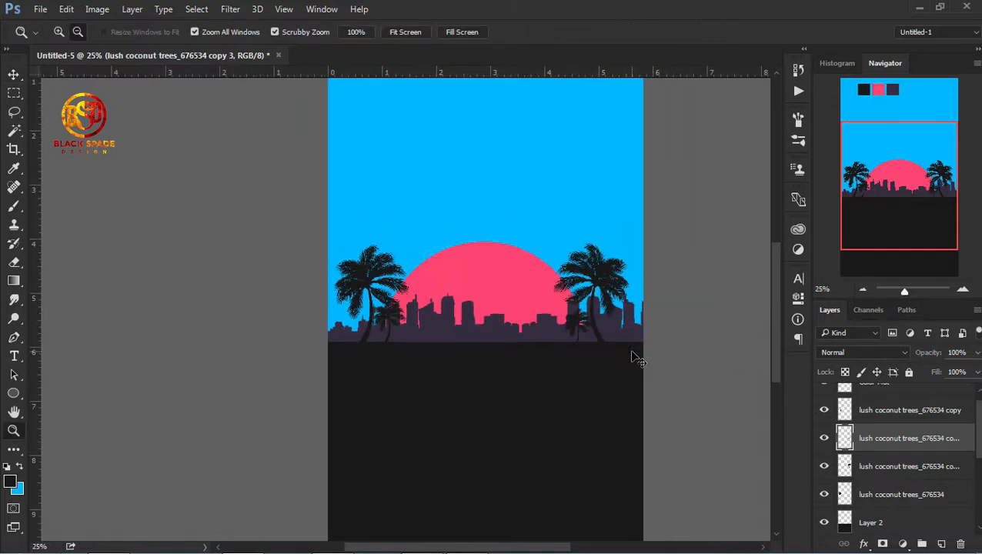
# - Place the car-graphic-png-2 image from the file explorer into the poster, scaled down and standing on the ground line before the sun
pyautogui.click(108, 547)
pyautogui.click(627, 127)
pyautogui.moveTo(154, 131); pyautogui.dragTo(406, 360)
pyautogui.moveTo(241, 229); pyautogui.dragTo(344, 279)
pyautogui.press('Return')
pyautogui.moveTo(410, 300); pyautogui.dragTo(481, 315)
# - Rasterize the car layer, apply a near-black Color Overlay to it and shift the car slightly right
pyautogui.rightClick(864, 440)
pyautogui.click(631, 346)
pyautogui.click(864, 543)
pyautogui.click(868, 471)
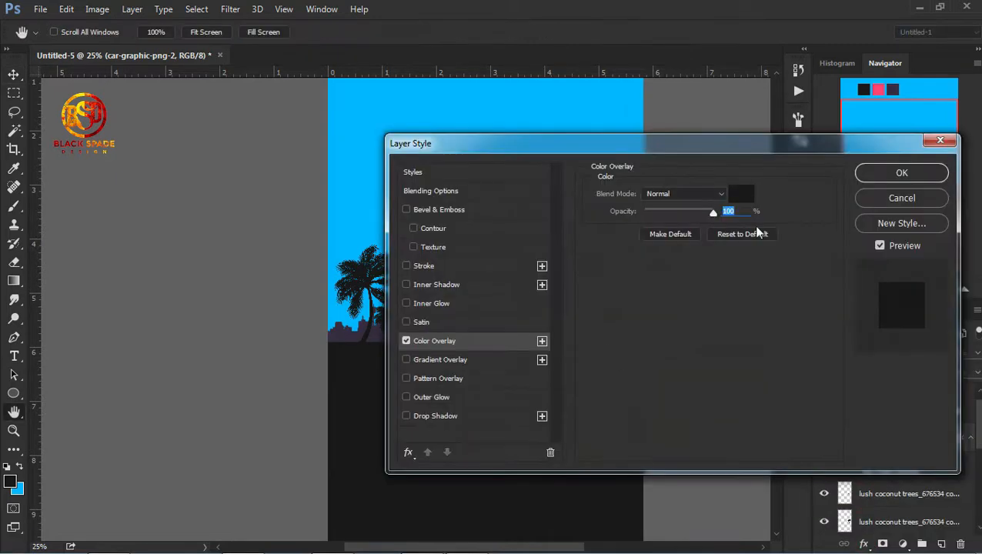
pyautogui.press('Return')
pyautogui.moveTo(481, 323); pyautogui.dragTo(487, 323)
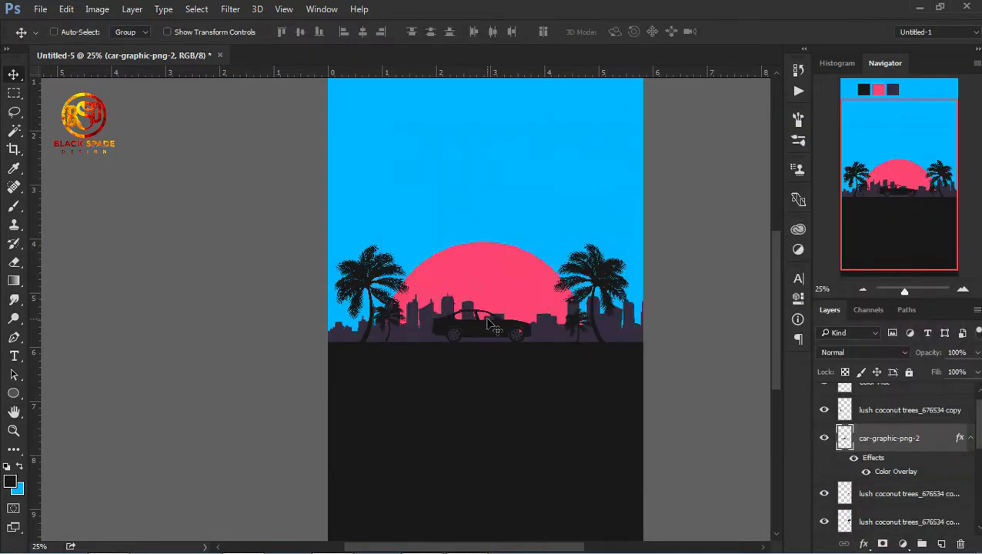
# - Scale the car silhouette down with Free Transform, keeping it on the ground line
pyautogui.press('z')
pyautogui.hotkey('ctrl', '-')
pyautogui.press('v')
pyautogui.hotkey('ctrl', 't')
pyautogui.moveTo(369, 324); pyautogui.dragTo(379, 333)
pyautogui.press('Return')
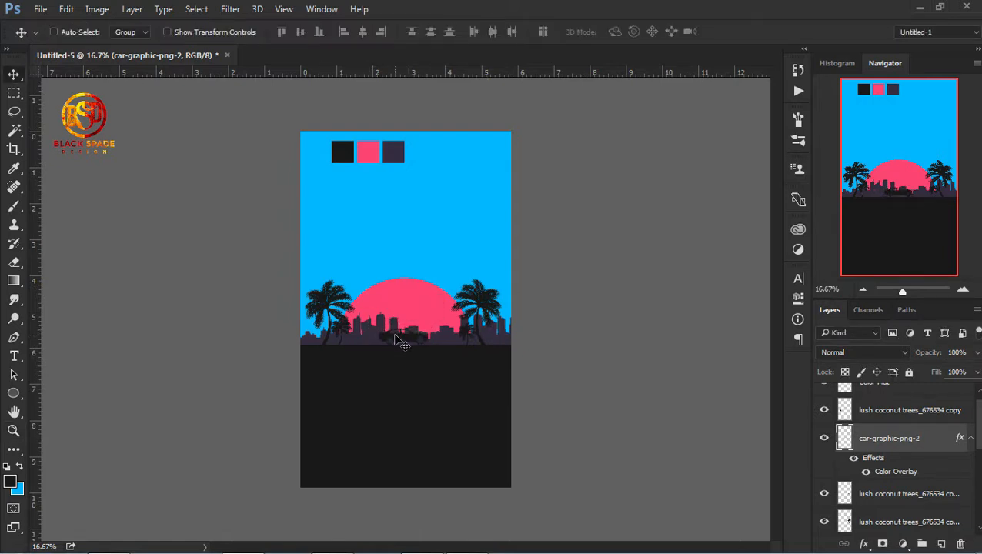
# - Enlarge the large left palm tree slightly with Free Transform
pyautogui.press('z')
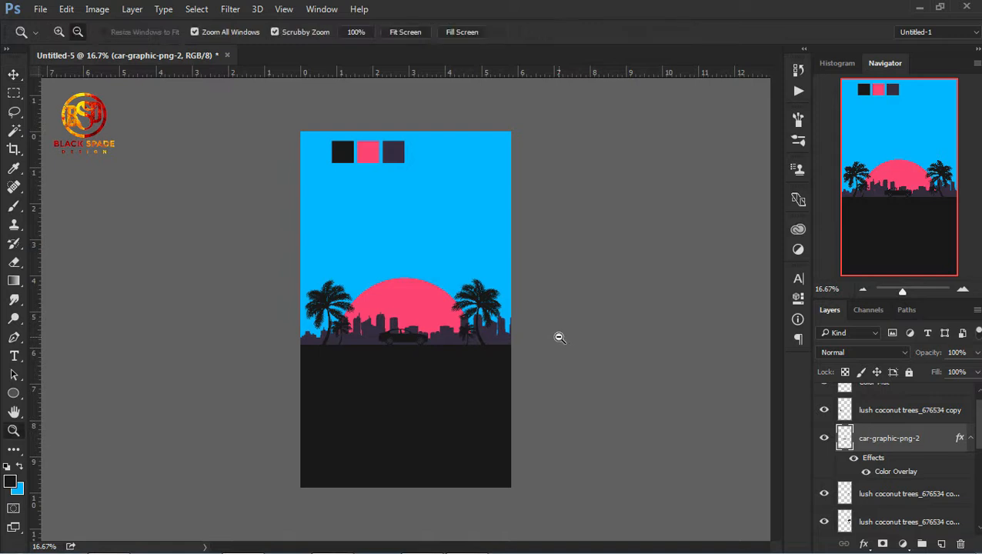
pyautogui.hotkey('ctrl', '+')
pyautogui.hotkey('ctrl', '+')
pyautogui.press('v')
pyautogui.rightClick(249, 308)
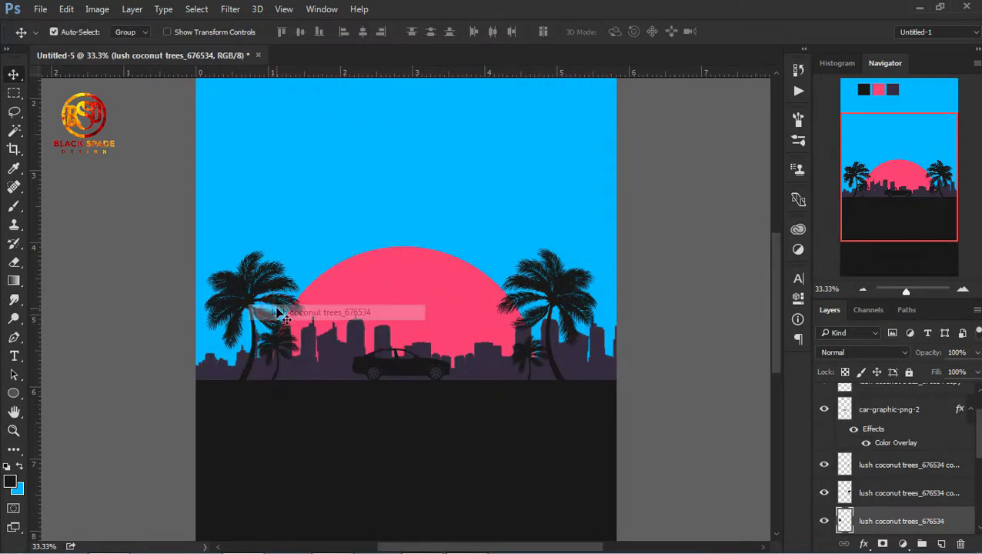
pyautogui.click(277, 312)
pyautogui.hotkey('ctrl', 't')
pyautogui.moveTo(308, 247); pyautogui.dragTo(315, 232)
pyautogui.press('Return')
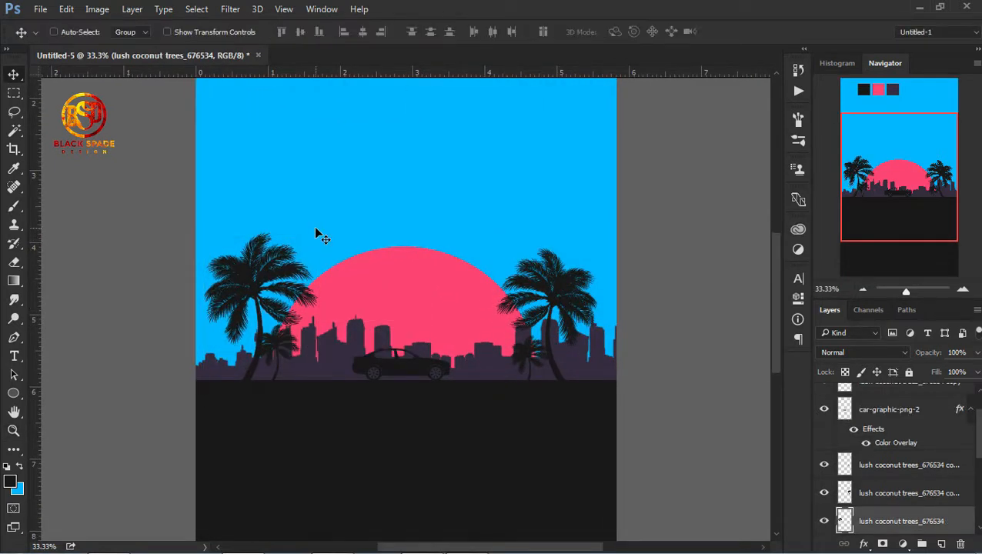
# - Create a new empty layer directly above the first palm tree copy's layer, below Color Mat
pyautogui.press('z')
pyautogui.keyDown('alt'); pyautogui.click(549, 299); pyautogui.keyUp('alt')
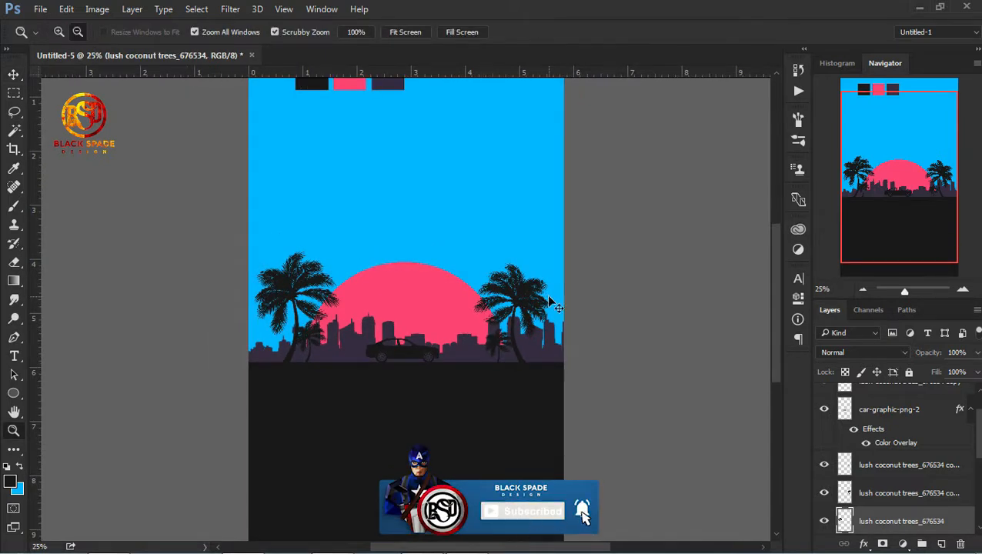
pyautogui.keyDown('alt'); pyautogui.click(550, 304); pyautogui.keyUp('alt')
pyautogui.press('v')
pyautogui.rightClick(415, 302)
pyautogui.click(433, 316)
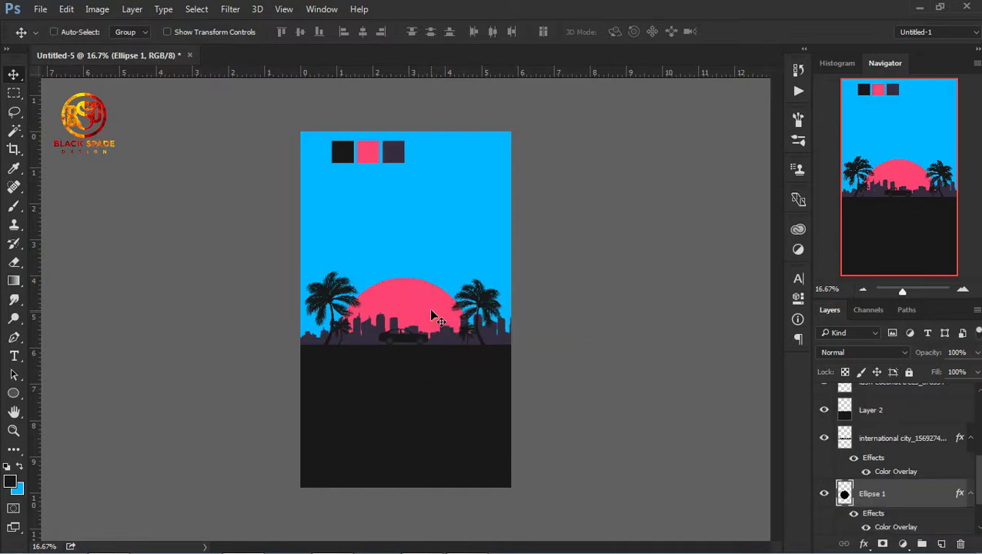
pyautogui.click(926, 450)
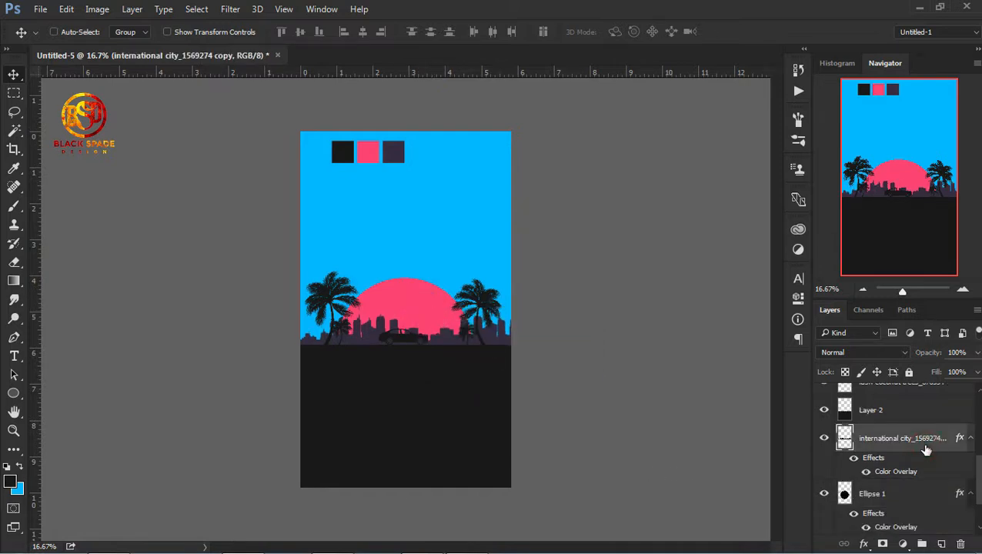
pyautogui.scroll(4, 942, 415)
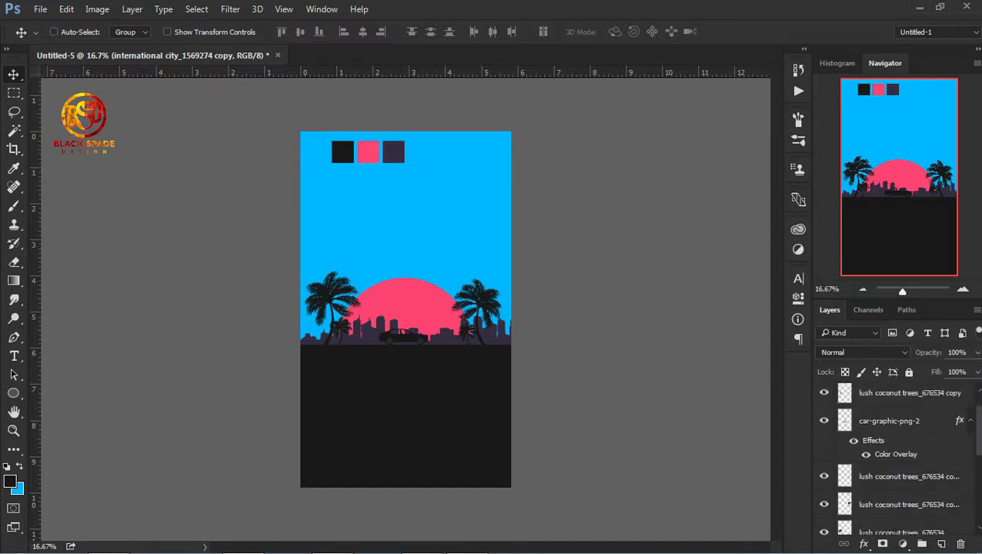
pyautogui.click(909, 397)
pyautogui.click(922, 429)
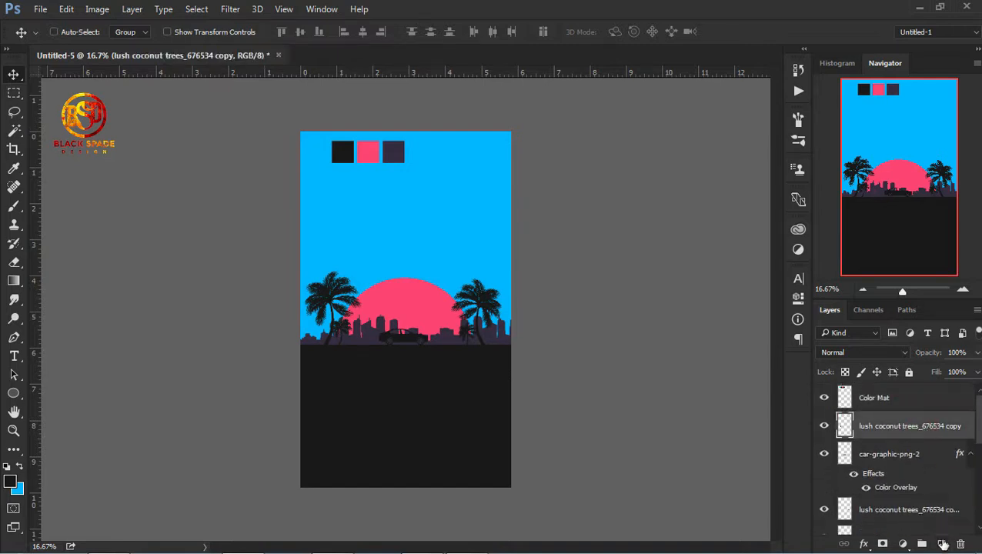
pyautogui.click(941, 543)
# - Darken the top of the sky with linear dark-to-transparent gradients at 92% opacity, fading downward
pyautogui.click(14, 281)
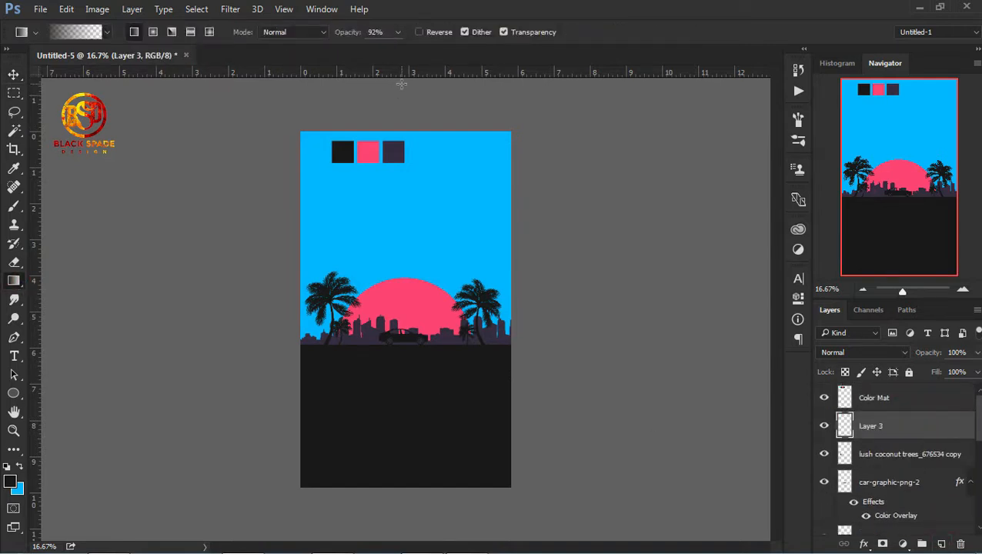
pyautogui.moveTo(401, 212); pyautogui.dragTo(412, 229)
pyautogui.hotkey('ctrl', 'z')
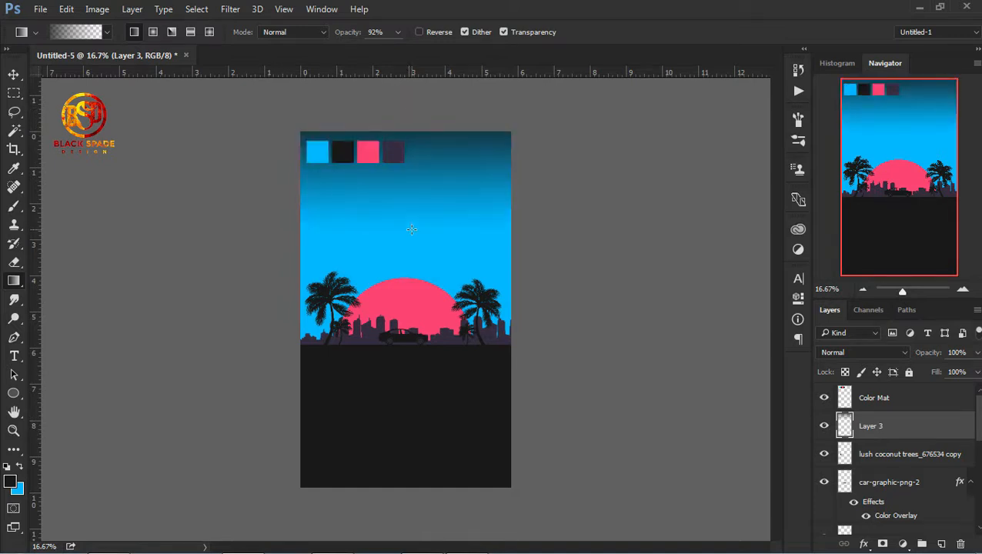
pyautogui.press('v')
pyautogui.press('g')
pyautogui.moveTo(400, 214); pyautogui.dragTo(400, 218)
pyautogui.press('v')
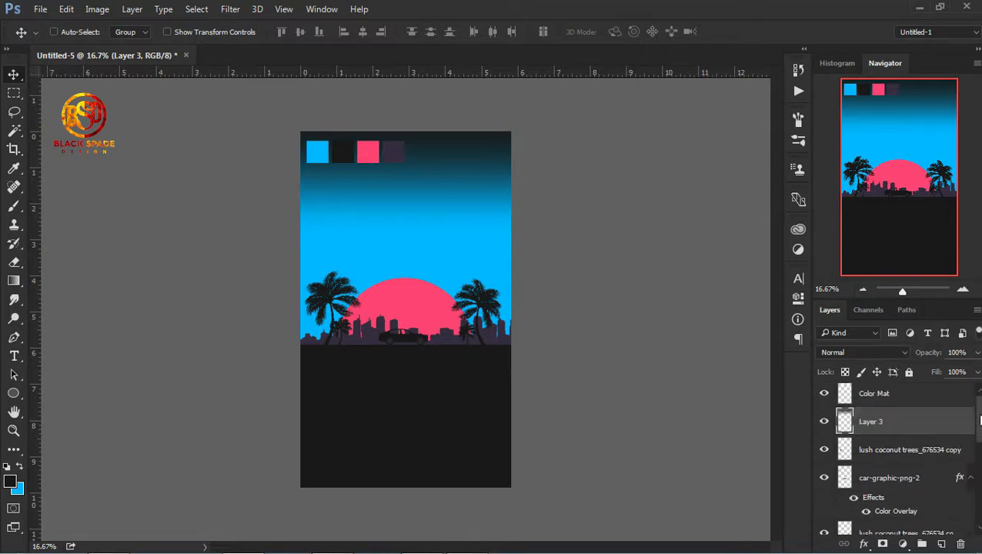
# - Copy the word MUSIC from the Notepad document and paste it into a text box in the upper sky
pyautogui.moveTo(936, 300); pyautogui.dragTo(938, 276)
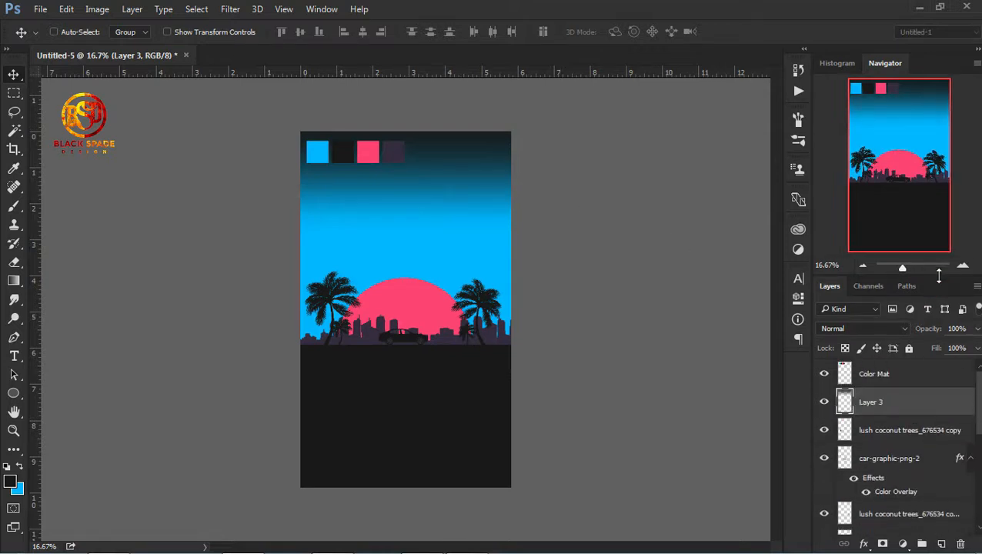
pyautogui.click(14, 356)
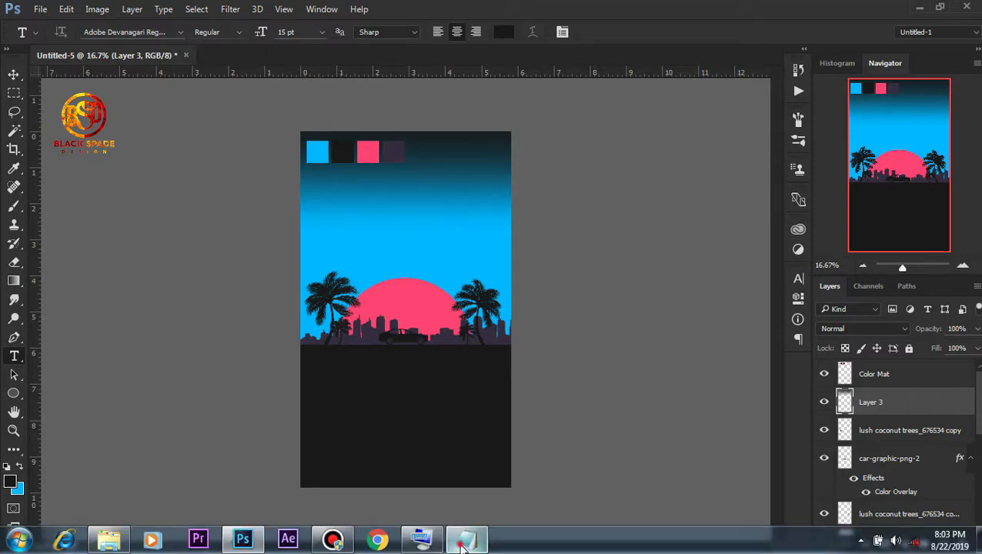
pyautogui.click(466, 539)
pyautogui.click(639, 180)
pyautogui.rightClick(625, 179)
pyautogui.click(657, 226)
pyautogui.click(371, 203)
pyautogui.moveTo(323, 187); pyautogui.dragTo(503, 267)
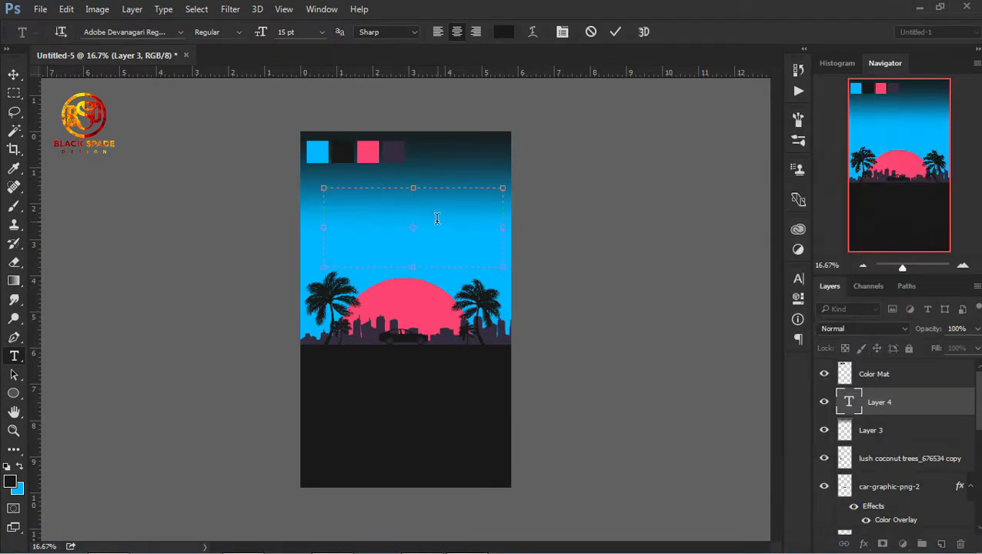
pyautogui.rightClick(422, 198)
pyautogui.click(460, 272)
# - Set the MUSIC text to 70 pt in the Arial Black font
pyautogui.moveTo(261, 37); pyautogui.dragTo(300, 40)
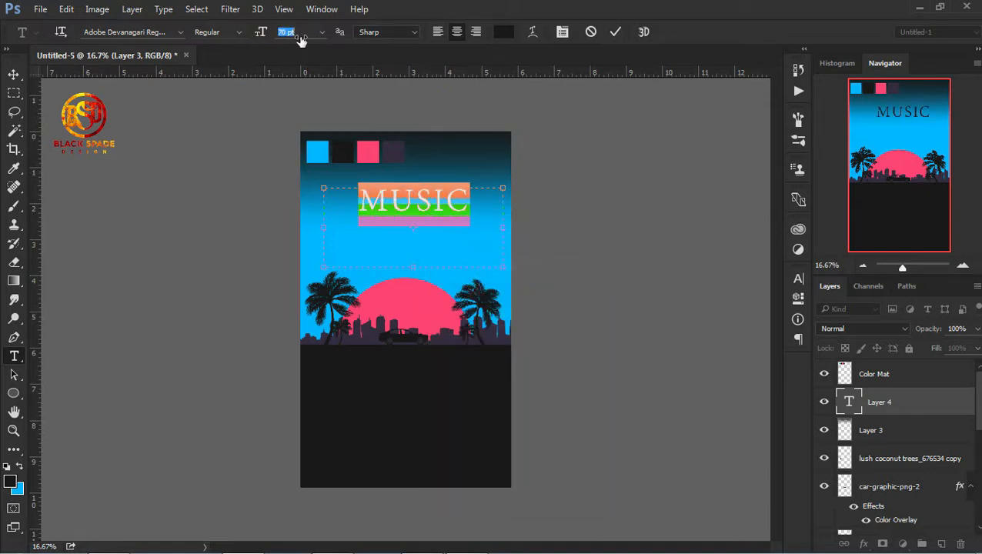
pyautogui.click(563, 32)
pyautogui.click(706, 292)
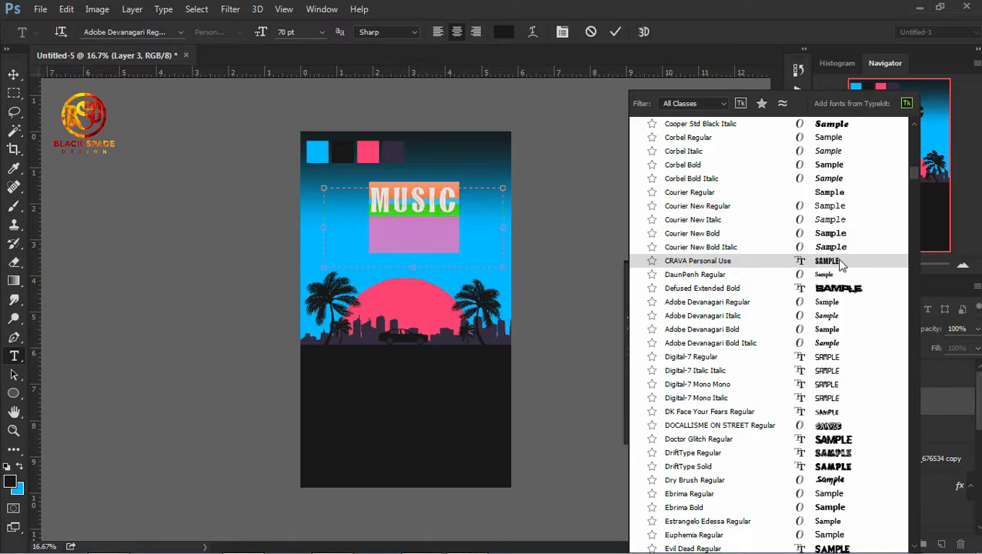
pyautogui.moveTo(917, 171); pyautogui.dragTo(917, 127)
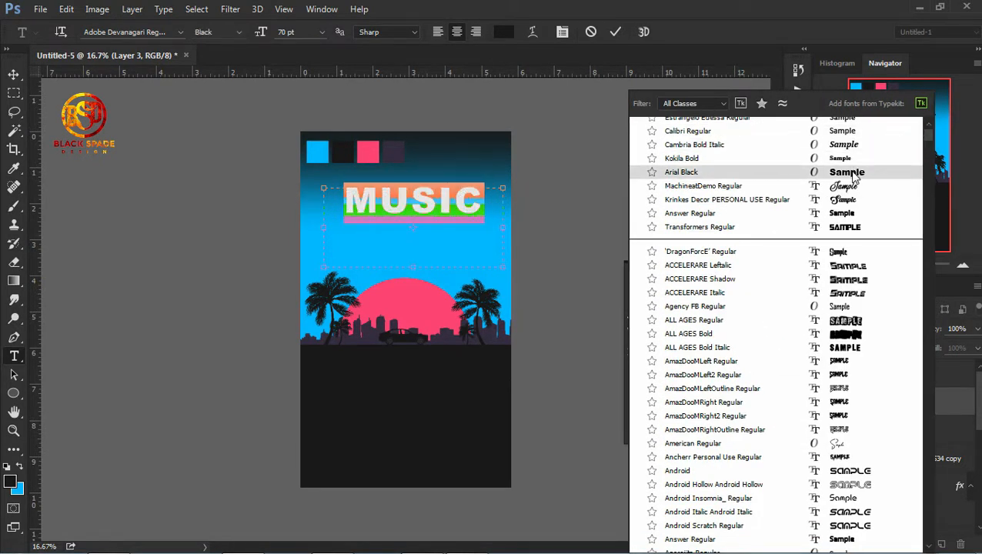
pyautogui.click(852, 174)
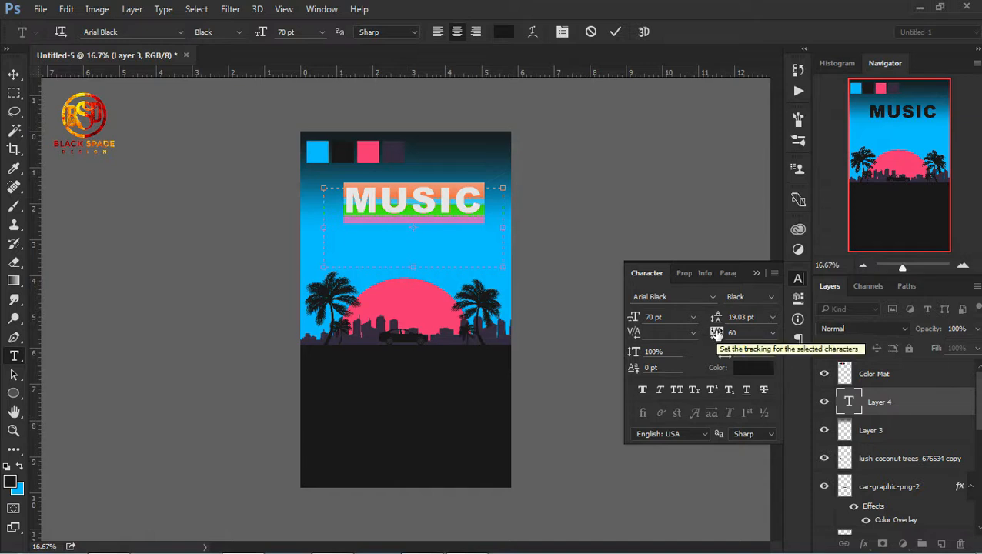
# - Set the MUSIC text's tracking to -20 and its size to 80 pt, with faux italic turned on
pyautogui.moveTo(716, 332); pyautogui.dragTo(716, 336)
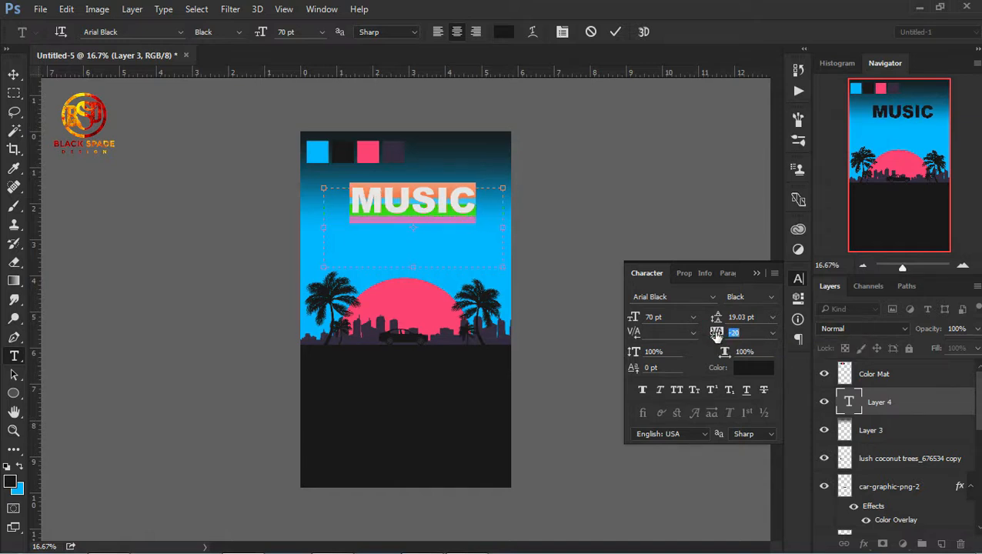
pyautogui.click(660, 390)
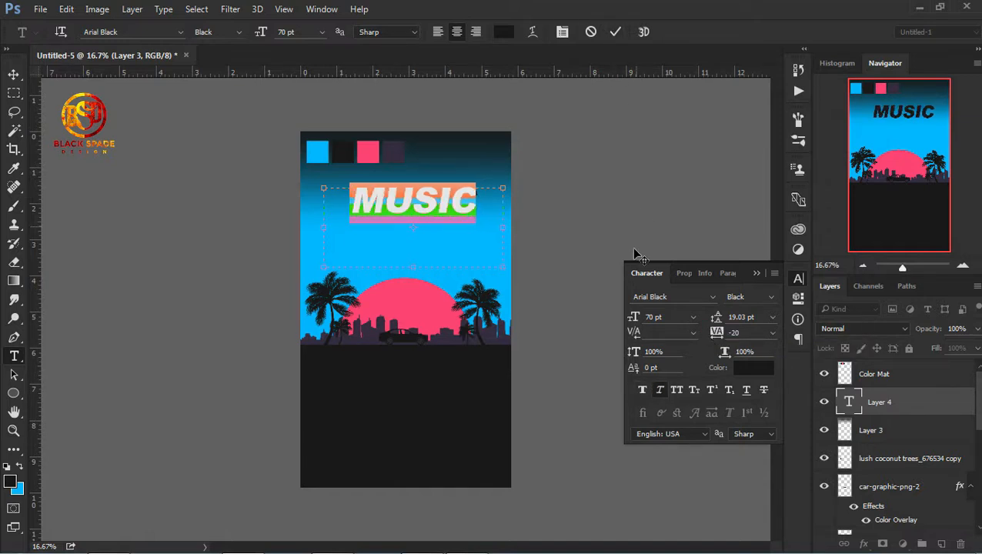
pyautogui.moveTo(633, 317); pyautogui.dragTo(641, 318)
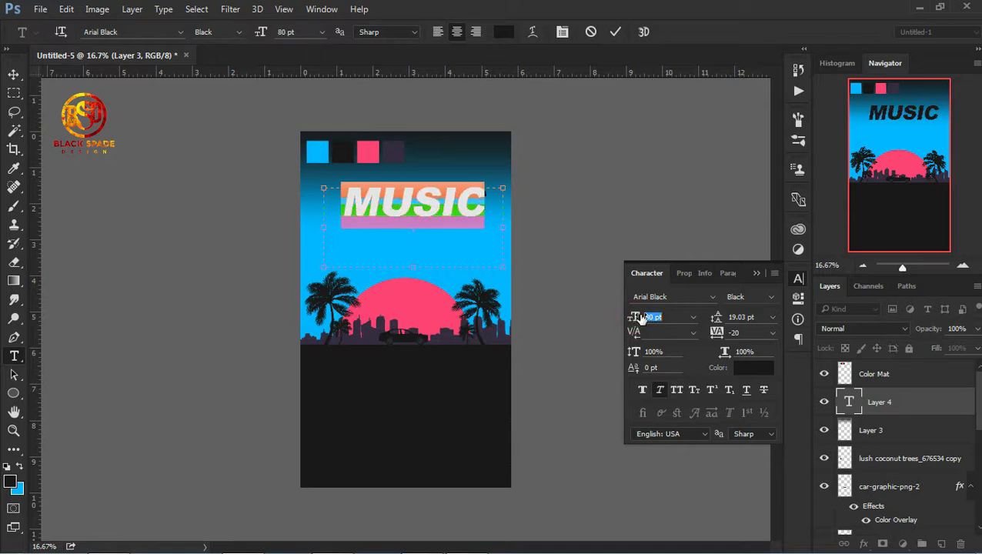
pyautogui.click(618, 33)
# - Move the MUSIC title up in the sky and place a duplicate of it just beneath
pyautogui.press('v')
pyautogui.moveTo(448, 209); pyautogui.dragTo(443, 186)
pyautogui.moveTo(944, 412); pyautogui.dragTo(941, 543)
pyautogui.moveTo(426, 188); pyautogui.dragTo(431, 235)
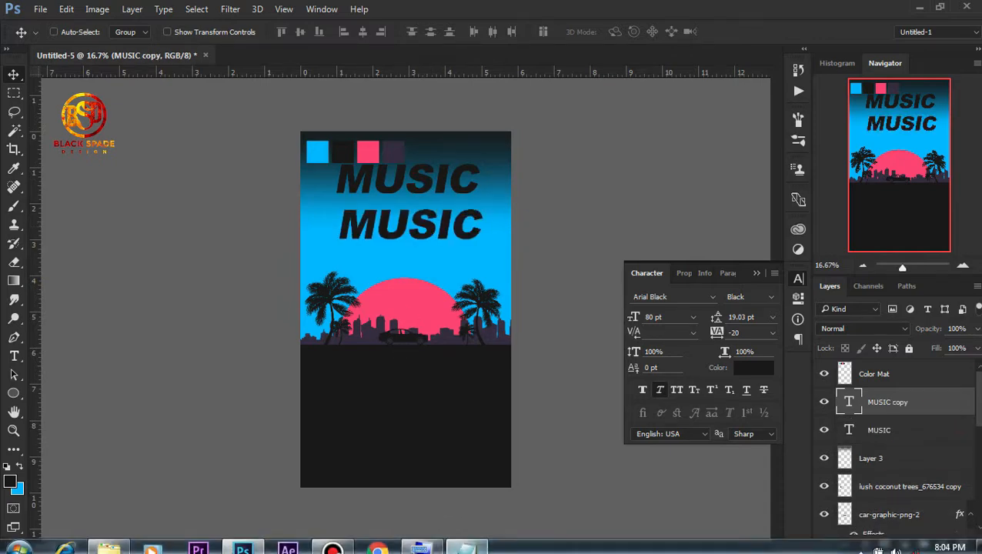
# - Copy the word Party from the Notepad document and replace the duplicated title's text with it
pyautogui.click(465, 539)
pyautogui.doubleClick(618, 196)
pyautogui.rightClick(616, 197)
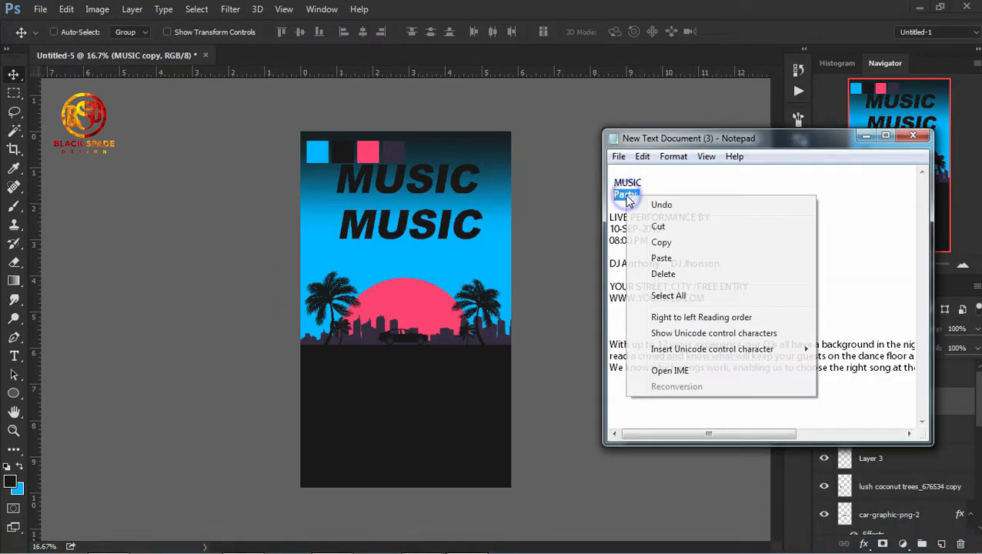
pyautogui.click(671, 243)
pyautogui.click(408, 231)
pyautogui.press('t')
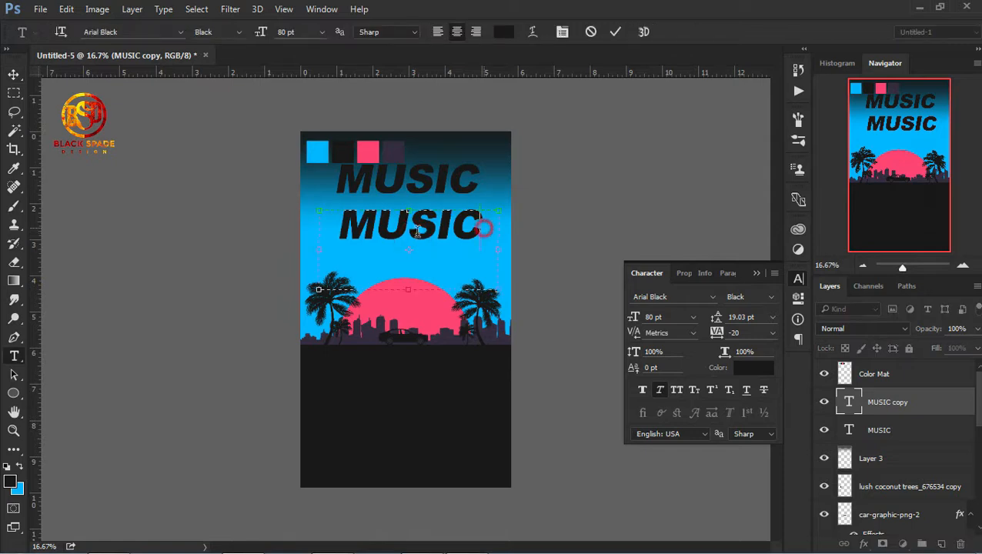
pyautogui.moveTo(483, 225); pyautogui.dragTo(367, 223)
pyautogui.rightClick(368, 223)
pyautogui.click(471, 285)
# - Turn off faux italic for the Party text and set its font to MachineatDemo Regular
pyautogui.moveTo(466, 227); pyautogui.dragTo(308, 223)
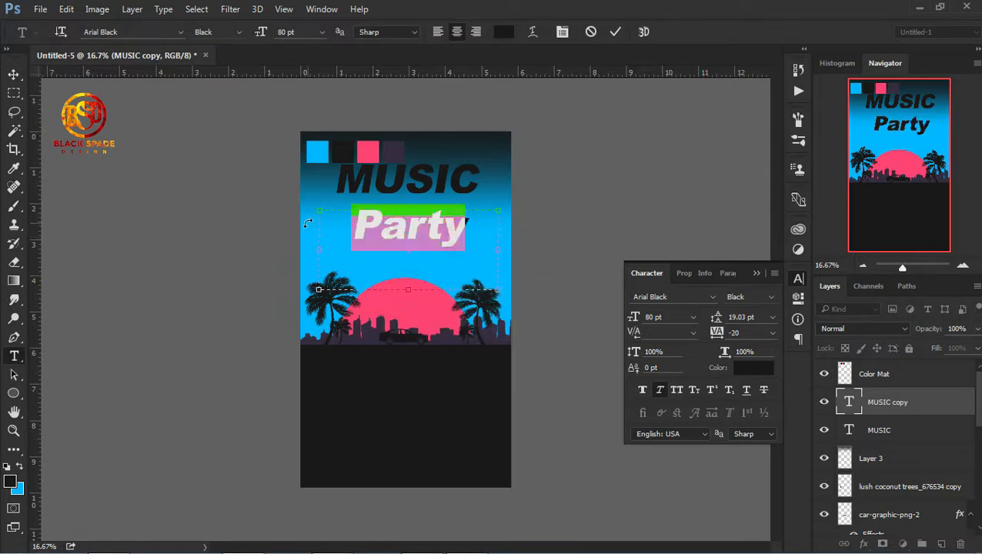
pyautogui.click(668, 395)
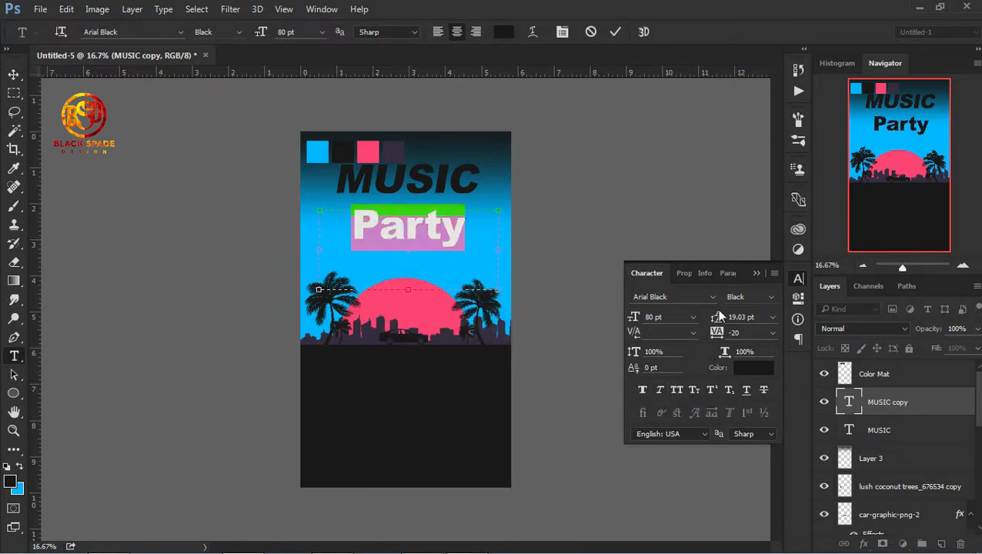
pyautogui.click(713, 298)
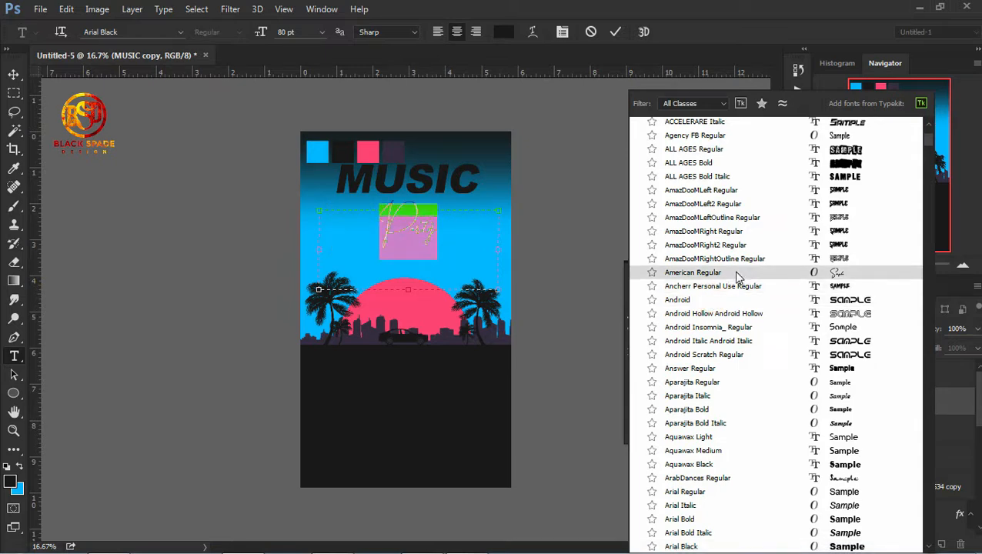
pyautogui.scroll(5, 926, 124)
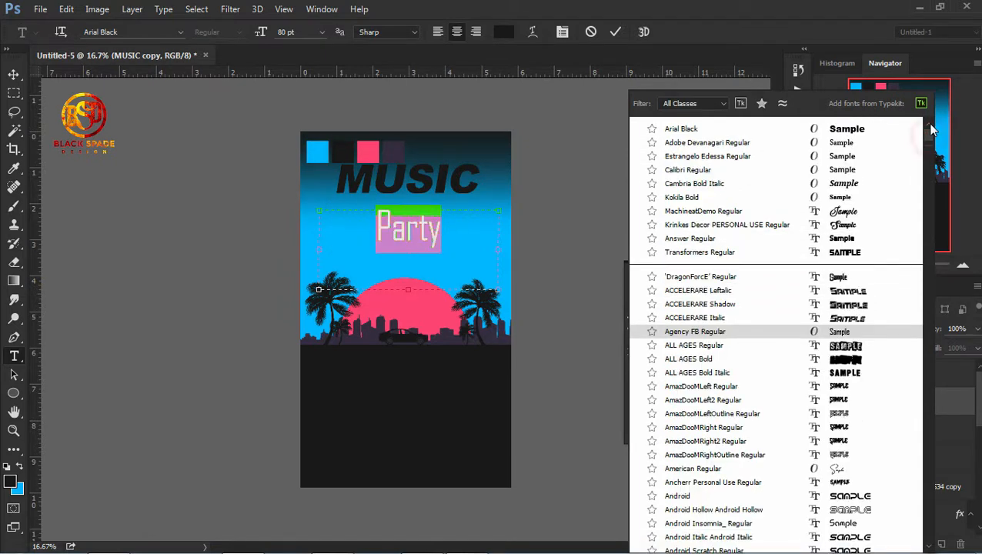
pyautogui.click(853, 218)
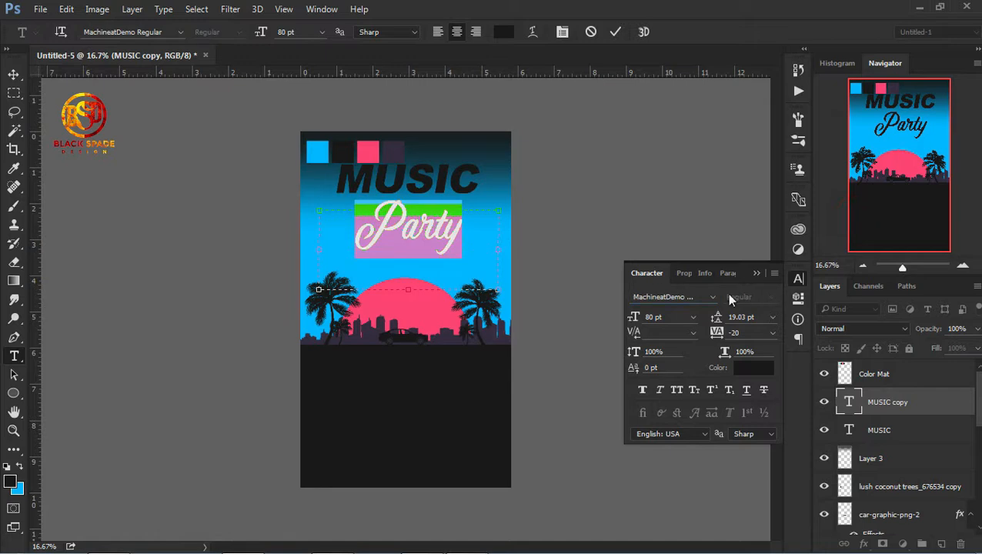
# - Set the Party text to 51 pt in yellow ffd200 and move it up to overlap the lower edge of MUSIC
pyautogui.moveTo(634, 322); pyautogui.dragTo(612, 324)
pyautogui.click(752, 367)
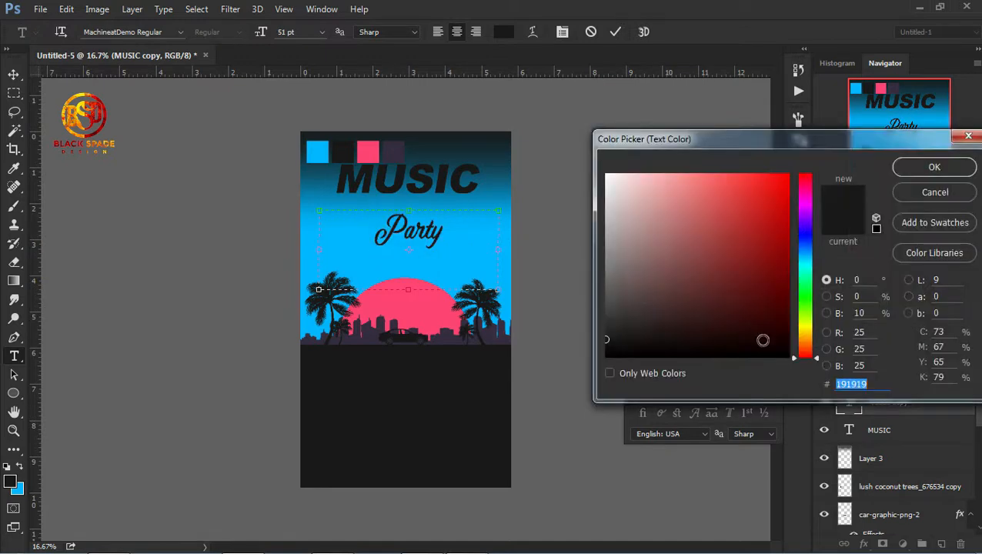
pyautogui.moveTo(807, 329); pyautogui.dragTo(807, 332)
pyautogui.moveTo(784, 180); pyautogui.dragTo(796, 158)
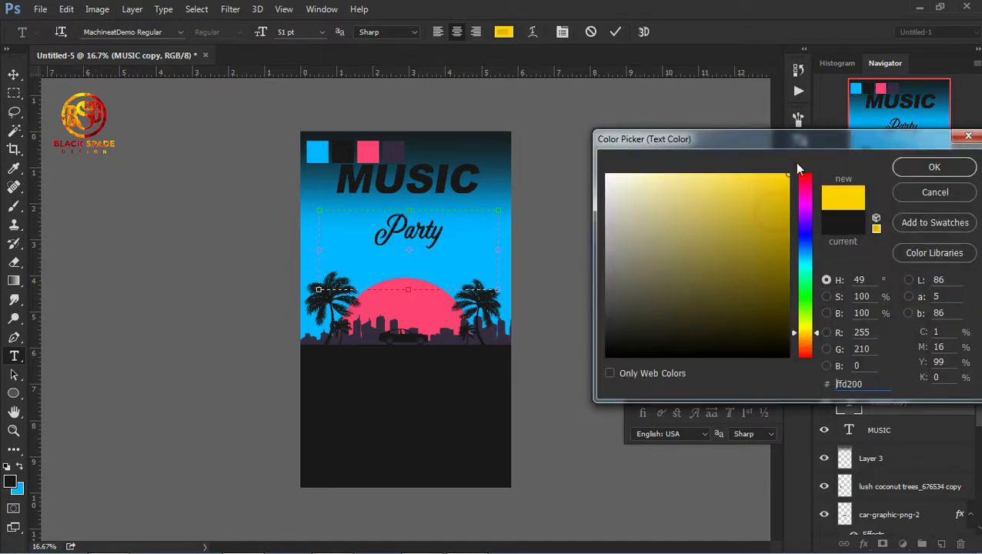
pyautogui.click(904, 167)
pyautogui.click(615, 31)
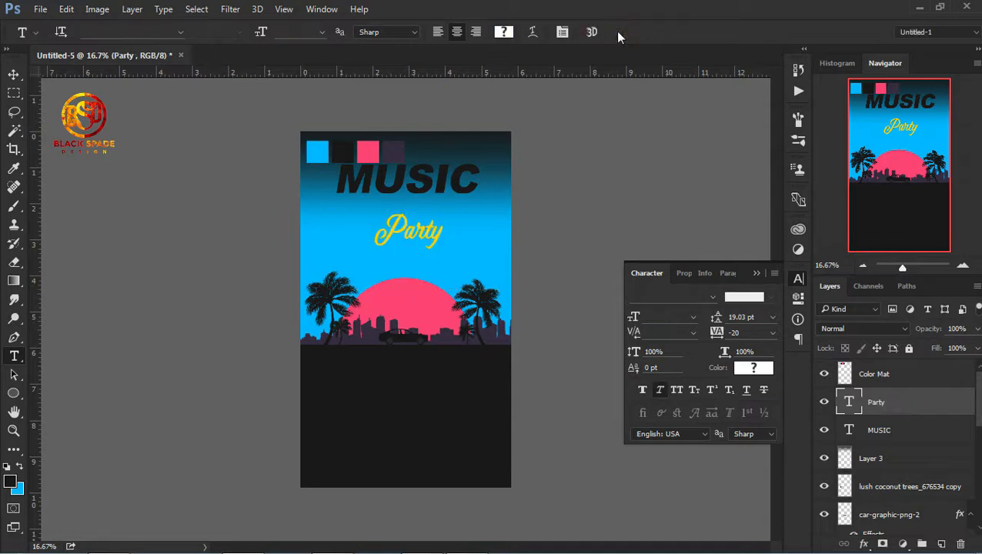
pyautogui.press('v')
pyautogui.moveTo(393, 231); pyautogui.dragTo(395, 203)
# - Set the MUSIC text's vertical scale to 107%
pyautogui.click(869, 429)
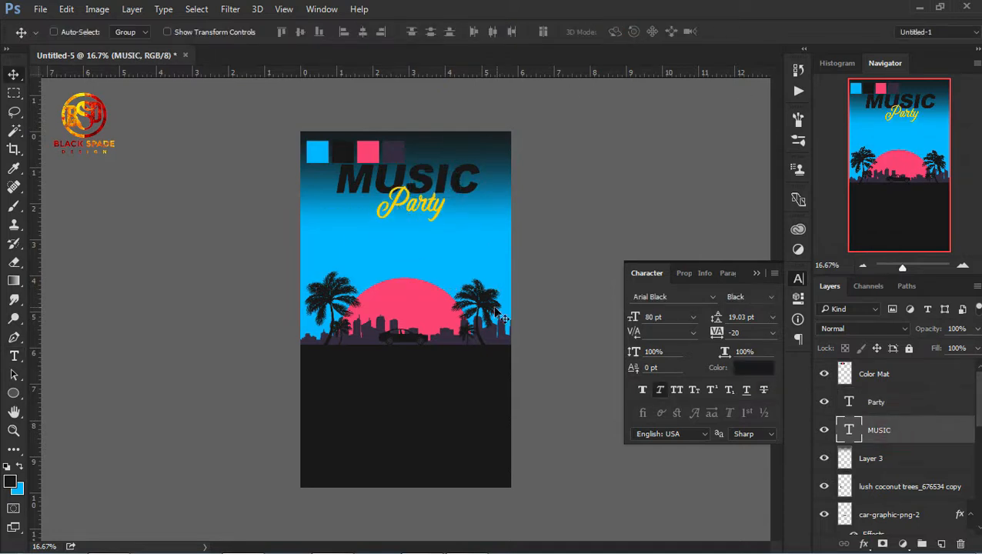
pyautogui.press('t')
pyautogui.click(434, 182)
pyautogui.hotkey('ctrl', 'a')
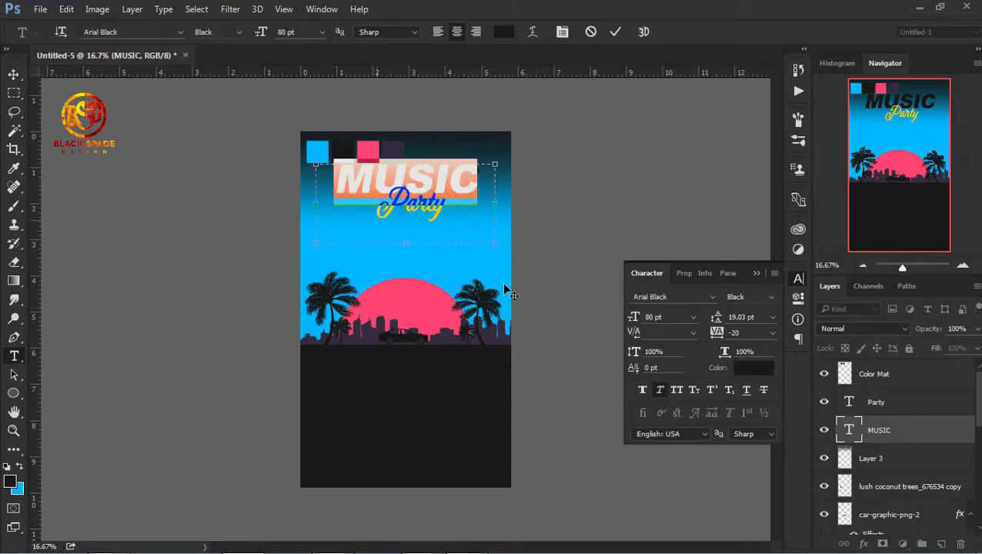
pyautogui.moveTo(632, 354); pyautogui.dragTo(635, 353)
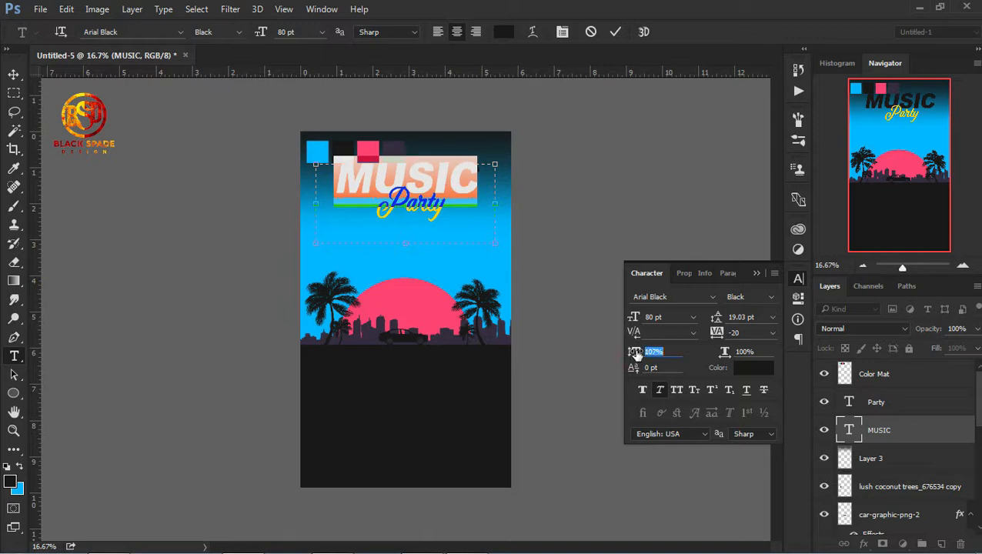
pyautogui.click(615, 33)
pyautogui.press('v')
# - Add a gradient overlay to the MUSIC layer and load the Blue, Yellow, Blue preset for editing
pyautogui.click(864, 544)
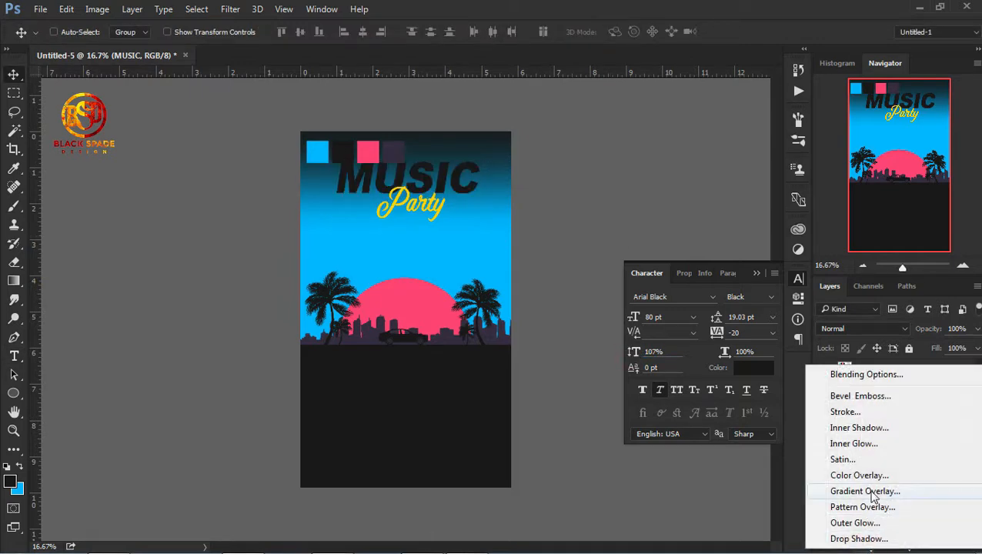
pyautogui.click(822, 491)
pyautogui.moveTo(653, 152); pyautogui.dragTo(725, 237)
pyautogui.click(757, 310)
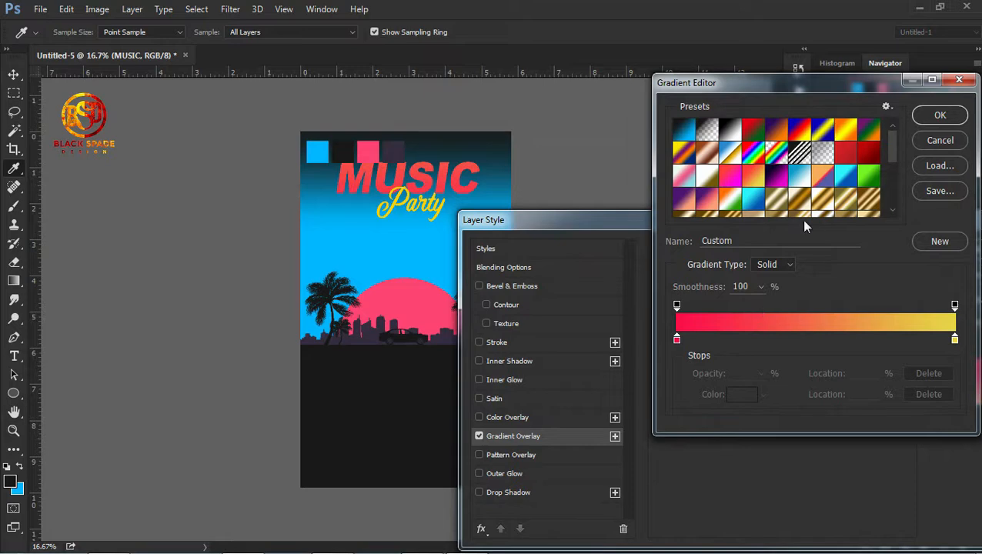
pyautogui.click(821, 131)
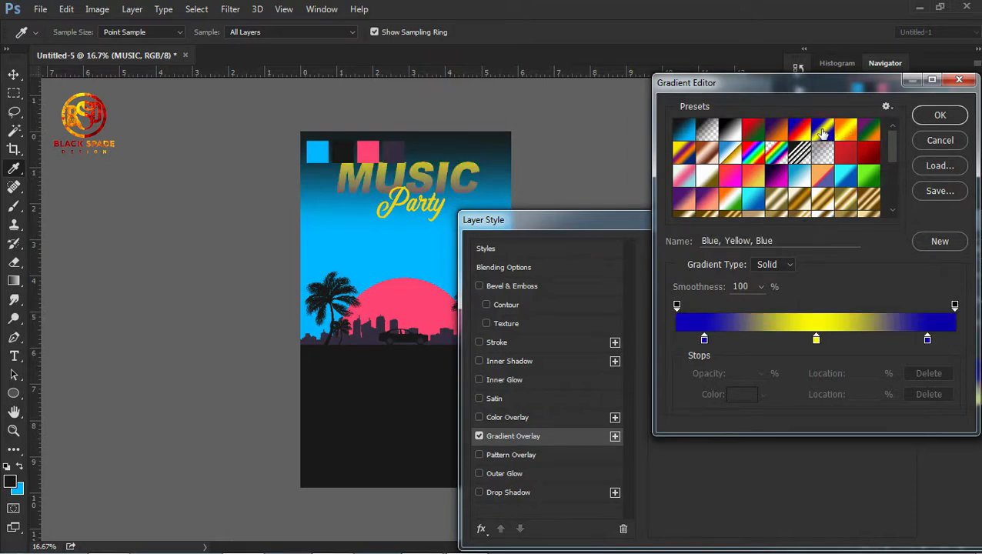
# - Recolor the gradient's two outer stops with the sun's pink and its middle stop with white
pyautogui.click(704, 339)
pyautogui.click(741, 394)
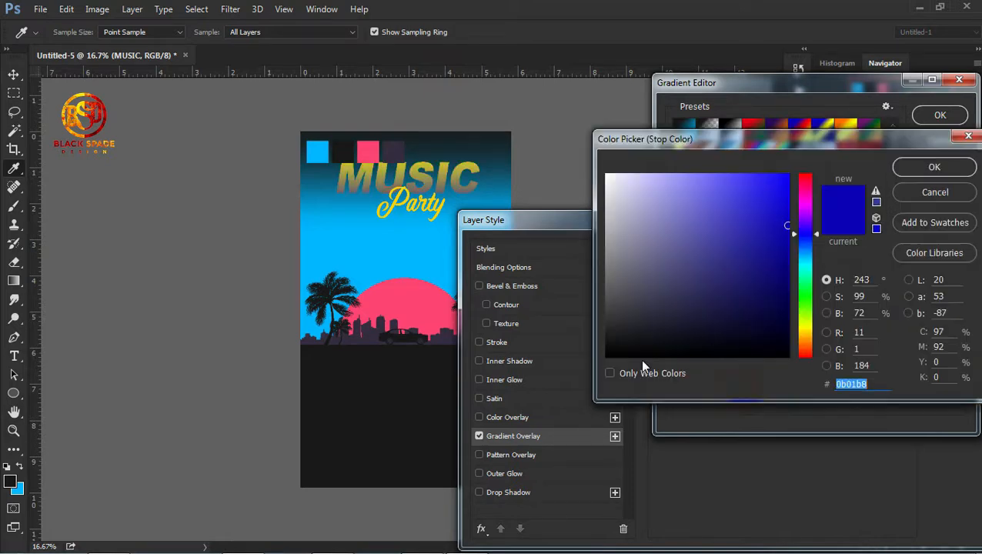
pyautogui.click(417, 298)
pyautogui.click(909, 168)
pyautogui.click(815, 342)
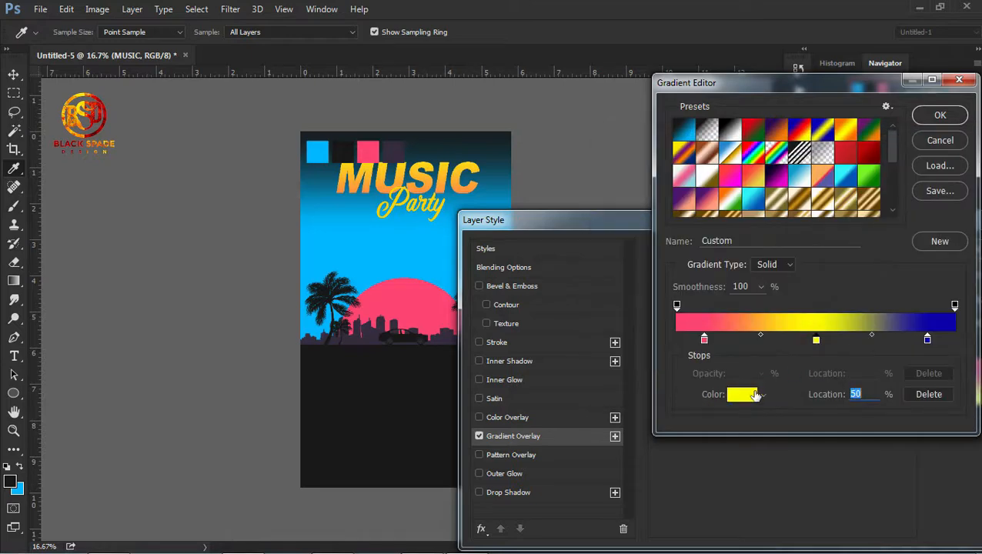
pyautogui.click(742, 394)
pyautogui.click(606, 175)
pyautogui.click(913, 166)
pyautogui.click(927, 341)
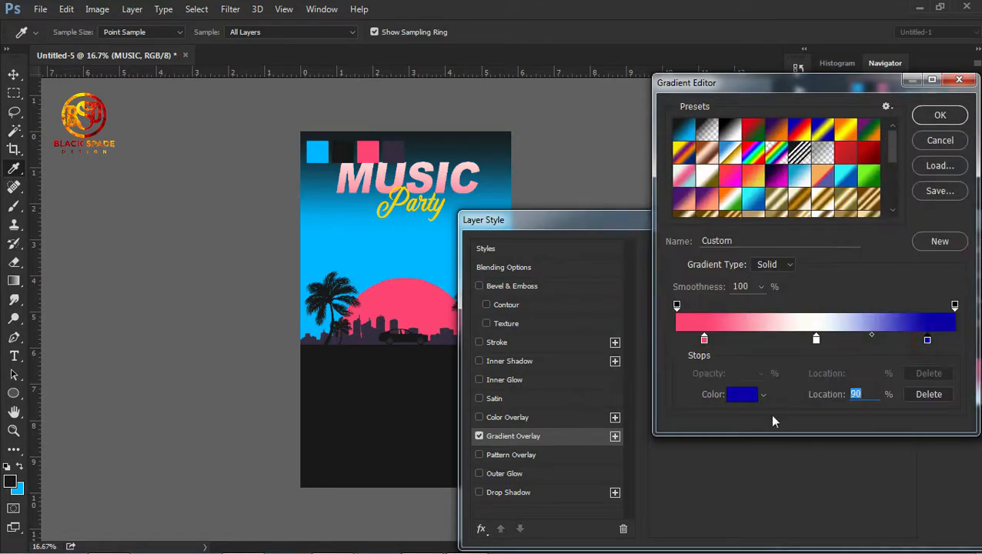
pyautogui.click(743, 394)
pyautogui.click(422, 304)
pyautogui.click(914, 167)
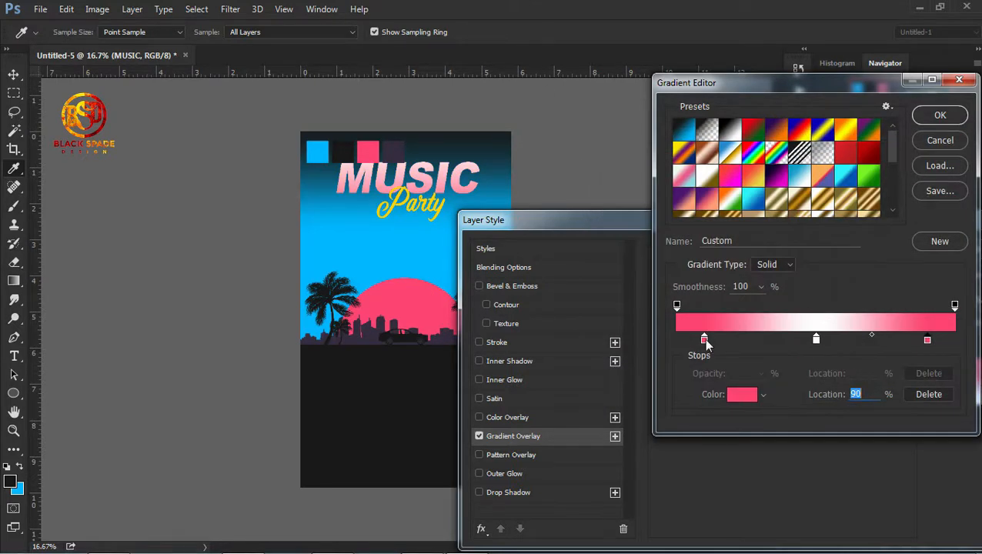
# - Move the pink stops closer to the white one, the second at 68%, and reposition the MUSIC gradient at 56% scale
pyautogui.moveTo(705, 341); pyautogui.dragTo(765, 340)
pyautogui.moveTo(929, 341); pyautogui.dragTo(868, 344)
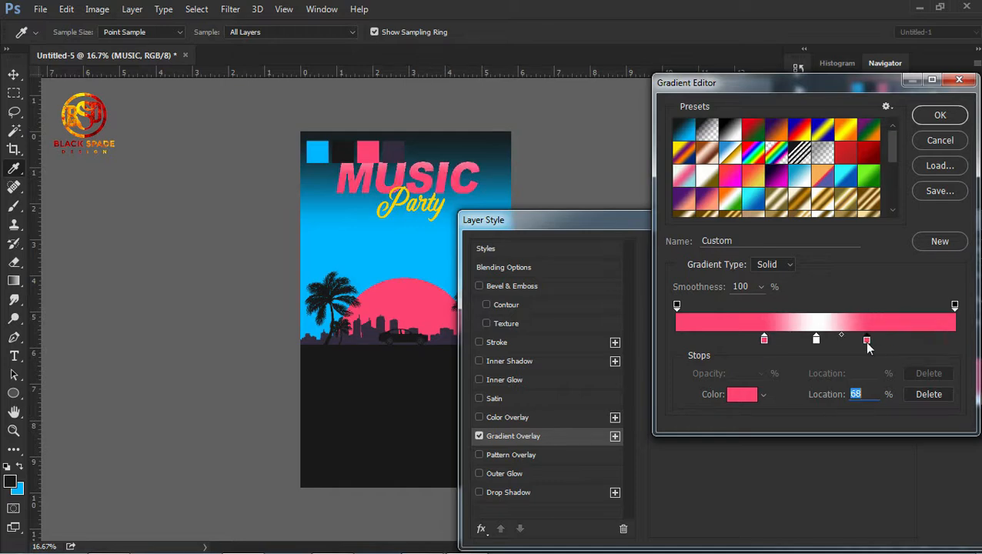
pyautogui.click(941, 119)
pyautogui.moveTo(664, 353); pyautogui.dragTo(651, 357)
pyautogui.moveTo(363, 171); pyautogui.dragTo(431, 172)
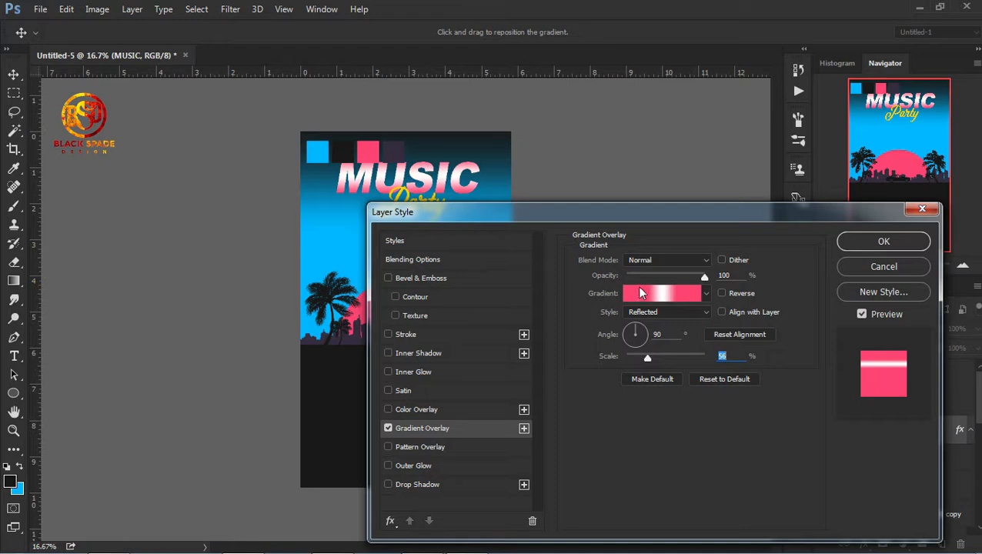
# - Narrow the gradient's white band further, with the second pink stop at 57%, and apply the overlay to MUSIC
pyautogui.click(639, 294)
pyautogui.moveTo(762, 340); pyautogui.dragTo(795, 343)
pyautogui.moveTo(866, 341); pyautogui.dragTo(836, 348)
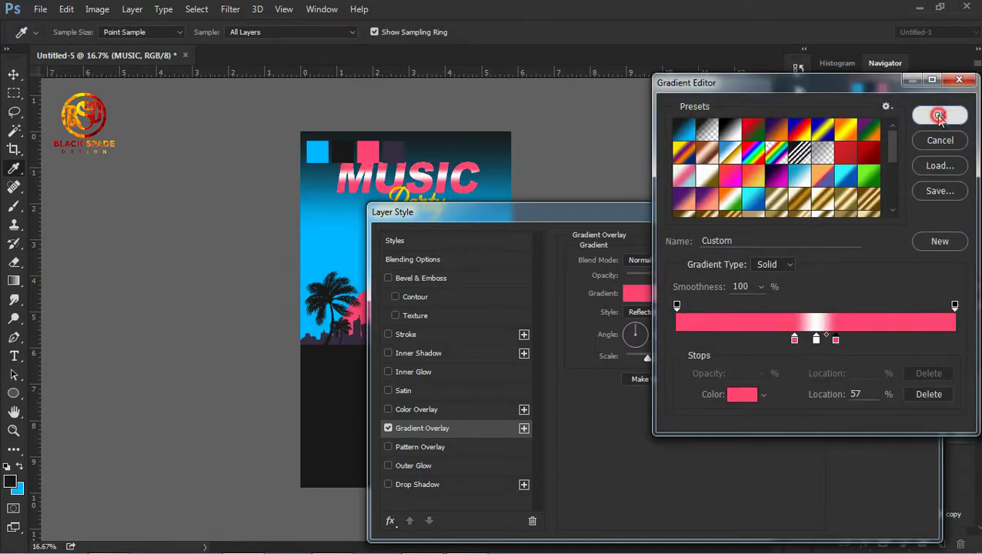
pyautogui.click(940, 115)
pyautogui.click(868, 244)
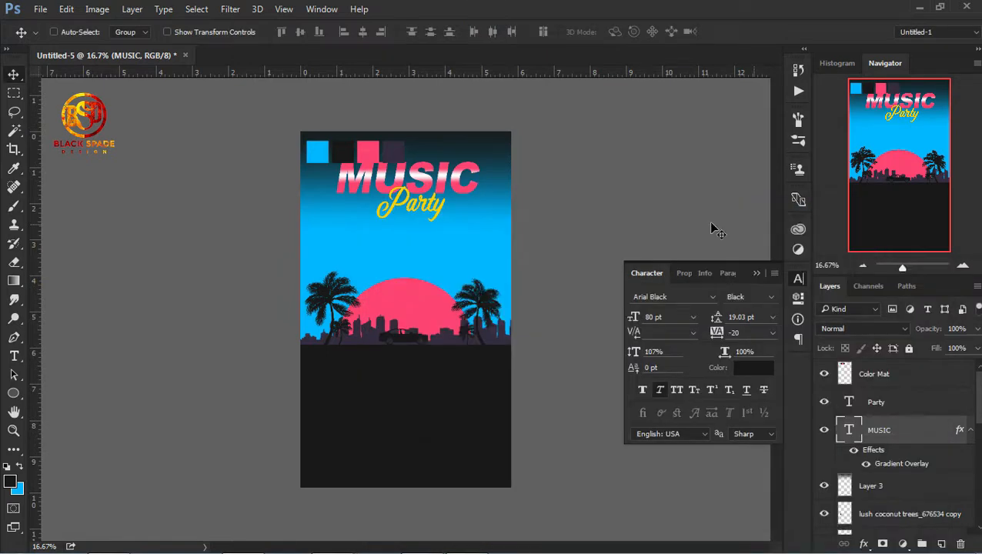
# - Nudge the Party text slightly up and to the left beneath MUSIC, then collapse the character settings
pyautogui.click(881, 402)
pyautogui.moveTo(454, 239)
pyautogui.mouseDown()
pyautogui.moveTo(447, 227)
pyautogui.moveTo(451, 237)
pyautogui.mouseUp()
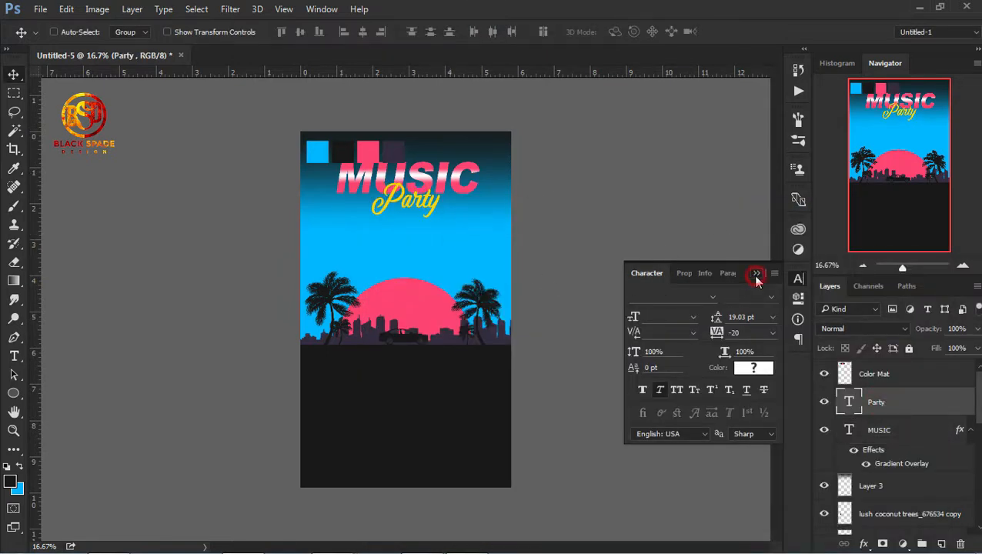
pyautogui.click(756, 274)
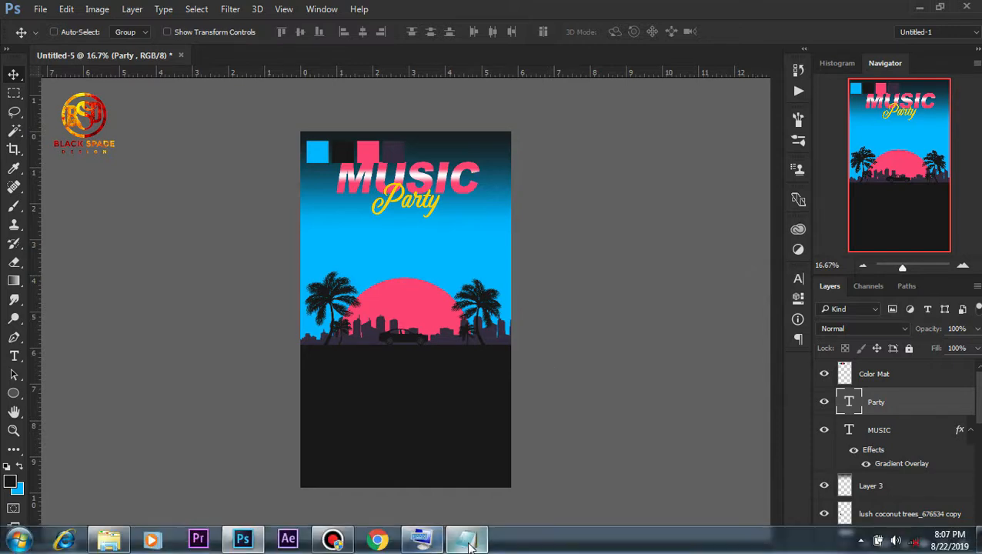
# - Copy LIVE PERFORMANCE BY from the Notepad document and paste it into a new text box in the poster's dark lower area
pyautogui.click(462, 538)
pyautogui.moveTo(712, 218); pyautogui.dragTo(613, 218)
pyautogui.rightClick(620, 217)
pyautogui.click(655, 266)
pyautogui.click(352, 346)
pyautogui.press('t')
pyautogui.moveTo(335, 367); pyautogui.dragTo(517, 426)
pyautogui.rightClick(436, 390)
pyautogui.click(476, 151)
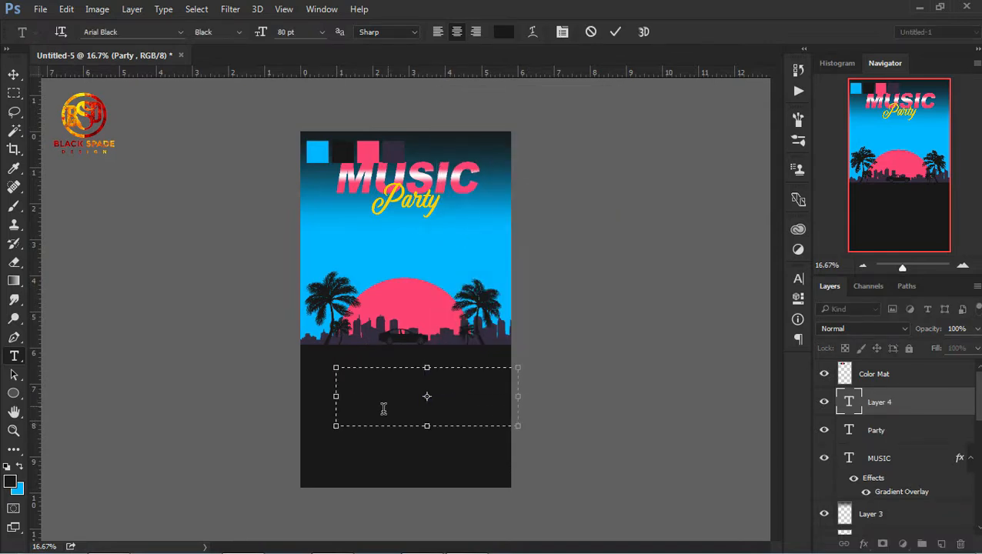
pyautogui.moveTo(336, 425); pyautogui.dragTo(314, 459)
# - Color the LIVE PERFORMANCE BY text with the sun's pink and set its size to 21 pt
pyautogui.click(473, 447)
pyautogui.hotkey('ctrl', 'a')
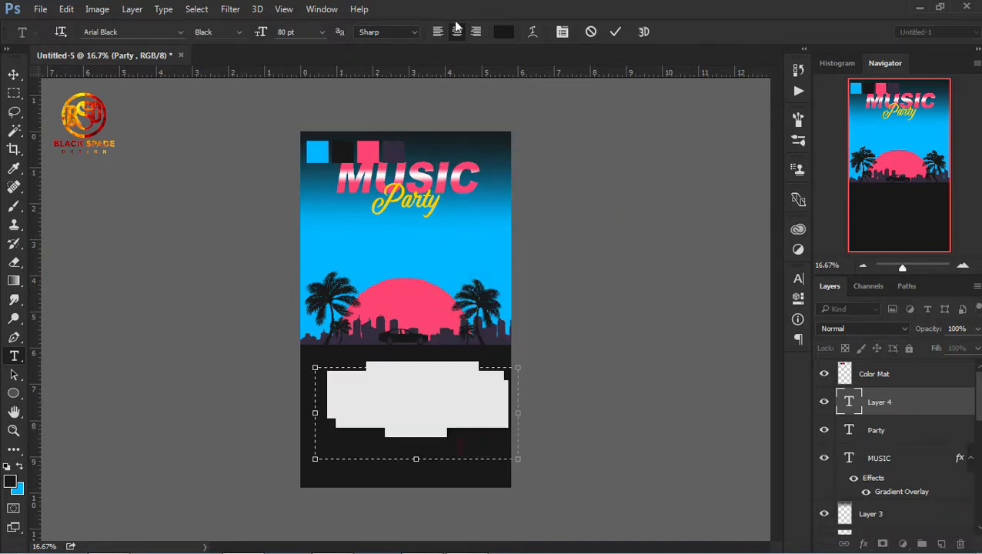
pyautogui.click(505, 35)
pyautogui.click(404, 285)
pyautogui.click(929, 166)
pyautogui.moveTo(258, 31); pyautogui.dragTo(216, 42)
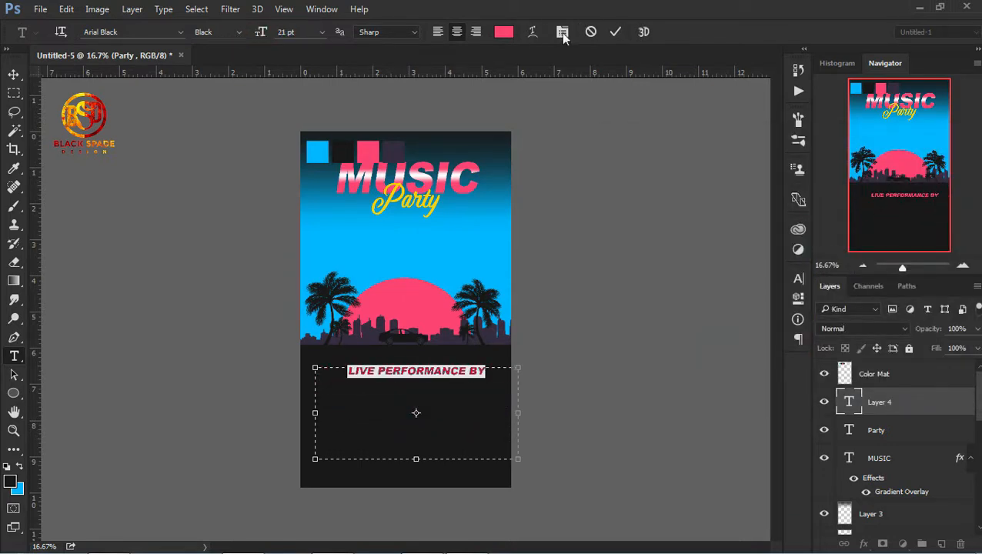
# - Set the LIVE PERFORMANCE BY text to Aquawax Black without faux italic, at 15 pt with tracking 120
pyautogui.click(562, 32)
pyautogui.click(711, 295)
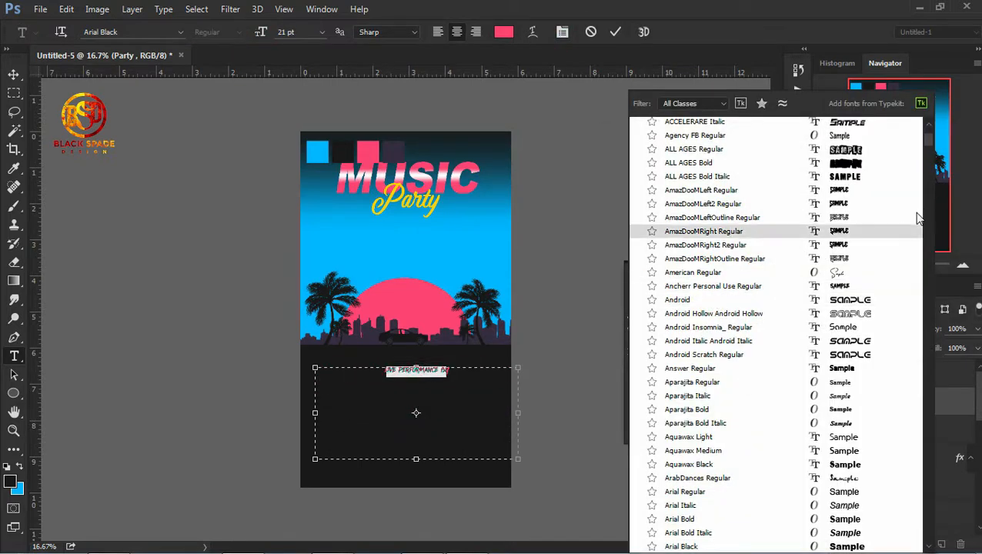
pyautogui.click(836, 454)
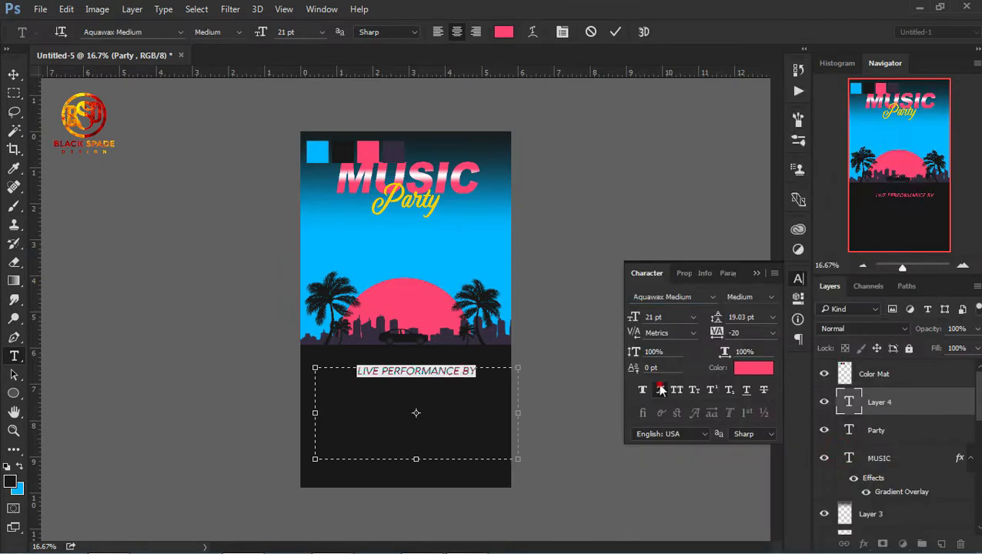
pyautogui.click(712, 297)
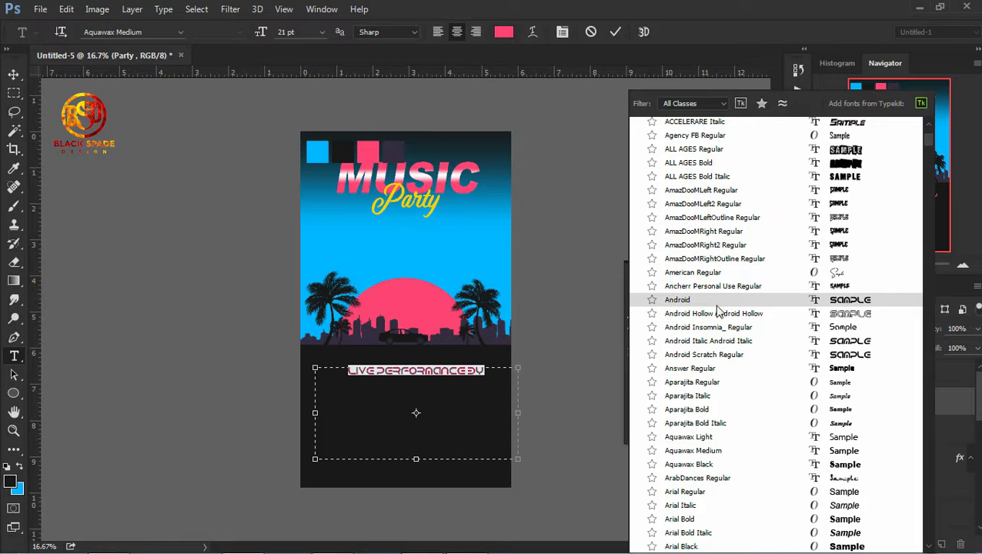
pyautogui.click(726, 464)
pyautogui.moveTo(635, 320); pyautogui.dragTo(628, 320)
pyautogui.moveTo(716, 336); pyautogui.dragTo(718, 337)
pyautogui.click(615, 31)
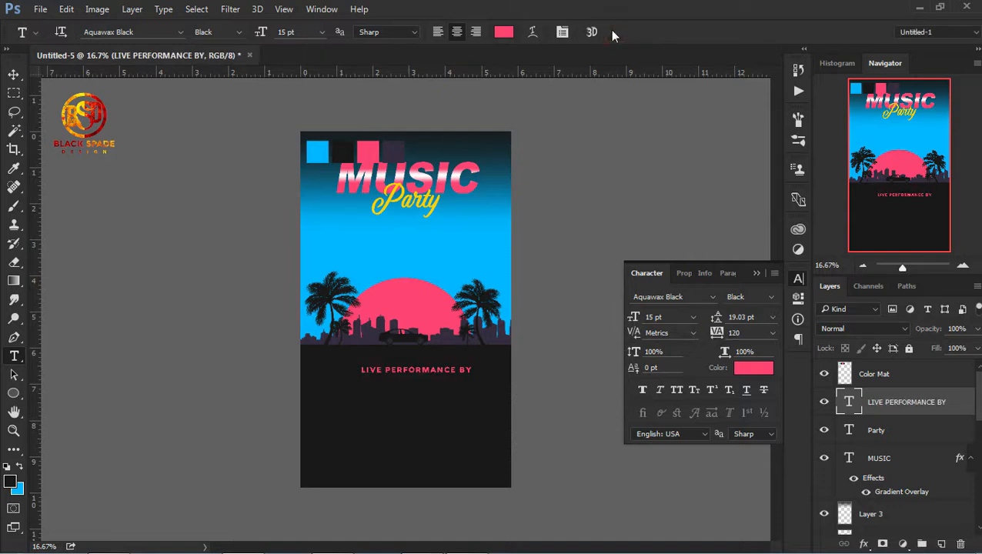
# - Move LIVE PERFORMANCE BY up slightly and draw an unfilled rectangle about 629 by 127 px beneath it with a stroke of about 2.43 pt
pyautogui.press('v')
pyautogui.moveTo(432, 363); pyautogui.dragTo(424, 354)
pyautogui.moveTo(15, 394); pyautogui.dragTo(41, 391)
pyautogui.moveTo(346, 373); pyautogui.dragTo(421, 387)
pyautogui.click(640, 360)
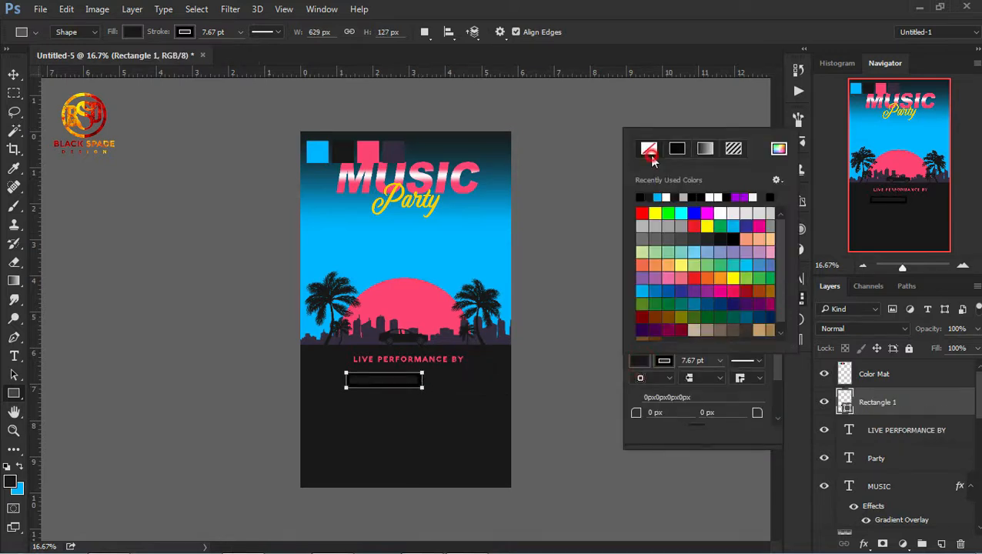
pyautogui.click(719, 361)
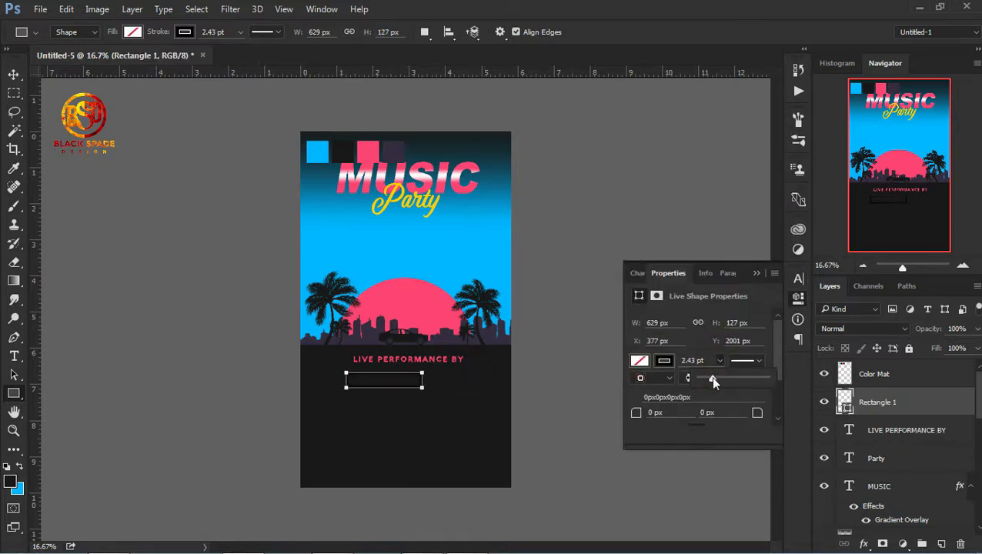
# - Rasterize the rectangle layer and give it a color overlay in the sun's pink
pyautogui.press('v')
pyautogui.rightClick(878, 397)
pyautogui.click(616, 293)
pyautogui.click(863, 544)
pyautogui.click(872, 480)
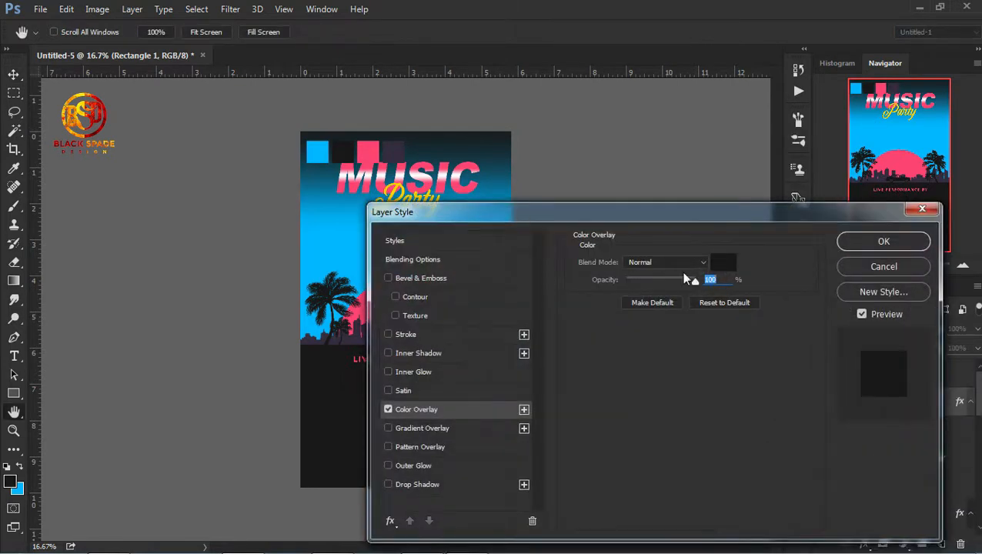
pyautogui.click(719, 267)
pyautogui.click(369, 299)
pyautogui.click(908, 177)
pyautogui.click(892, 242)
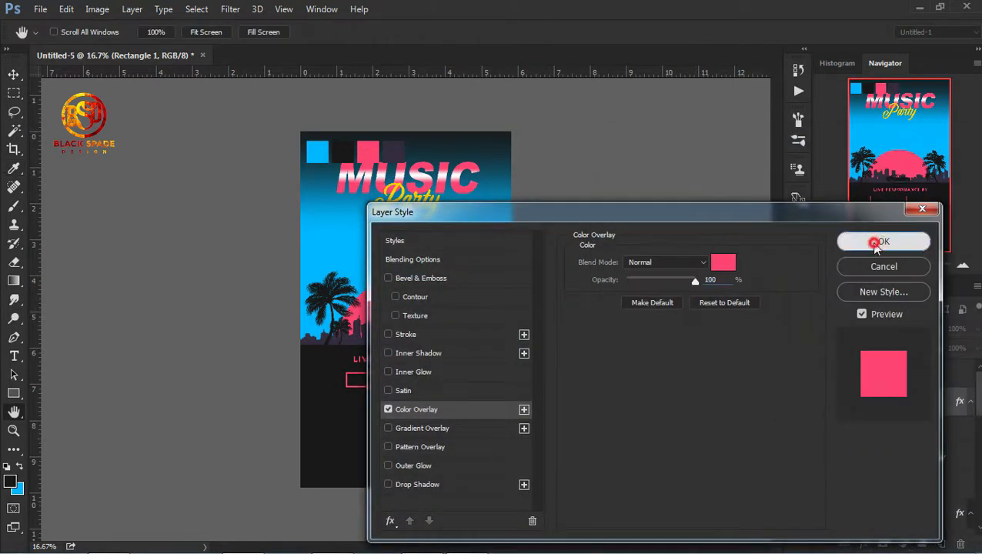
# - Scale the outlined rectangle down and align it with the left end of the LIVE PERFORMANCE BY text, just beneath it
pyautogui.moveTo(411, 397)
pyautogui.mouseDown()
pyautogui.moveTo(420, 381)
pyautogui.moveTo(408, 381)
pyautogui.mouseUp()
pyautogui.hotkey('ctrl', 't')
pyautogui.press('Return')
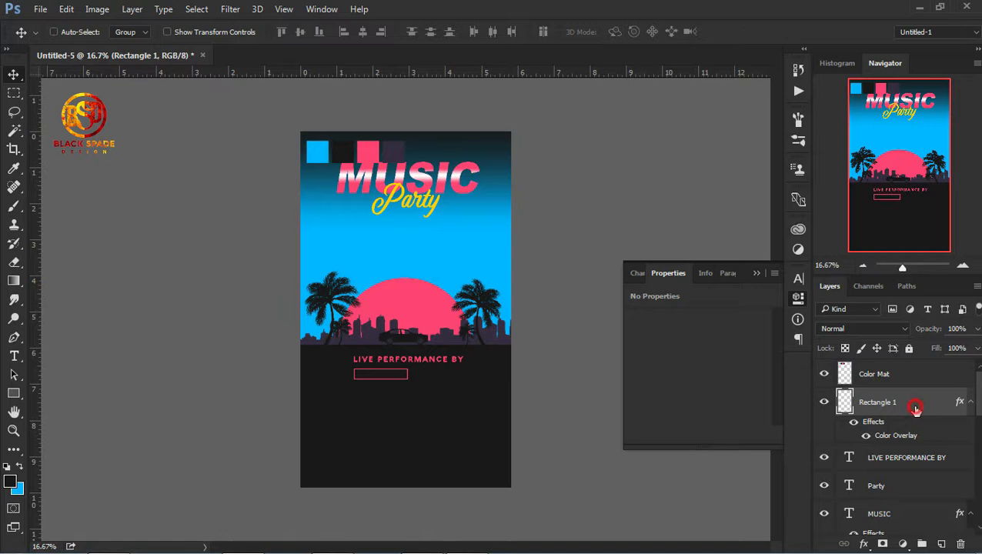
# - Duplicate the outlined rectangle and place the copy end to end on the original's right side
pyautogui.moveTo(915, 410); pyautogui.dragTo(942, 543)
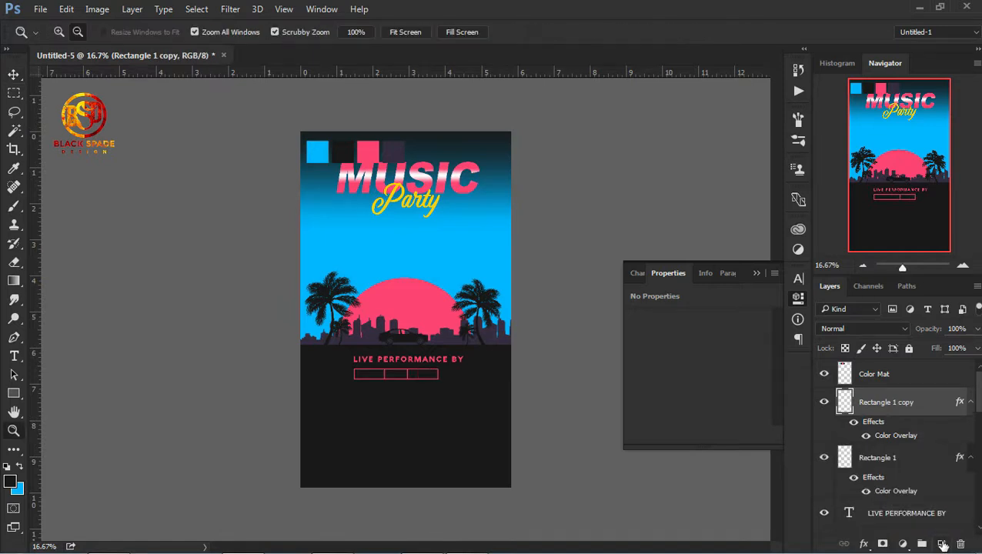
pyautogui.hotkey('ctrl', '+')
pyautogui.hotkey('ctrl', '+')
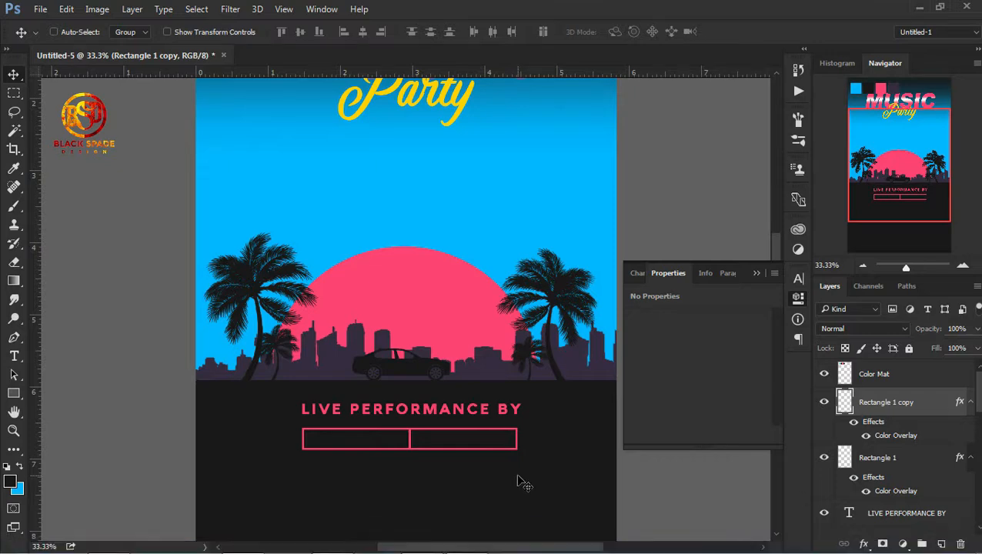
# - Merge the two rectangle layers into one
pyautogui.keyDown('shift'); pyautogui.click(876, 463); pyautogui.keyUp('shift')
pyautogui.rightClick(876, 463)
pyautogui.click(726, 416)
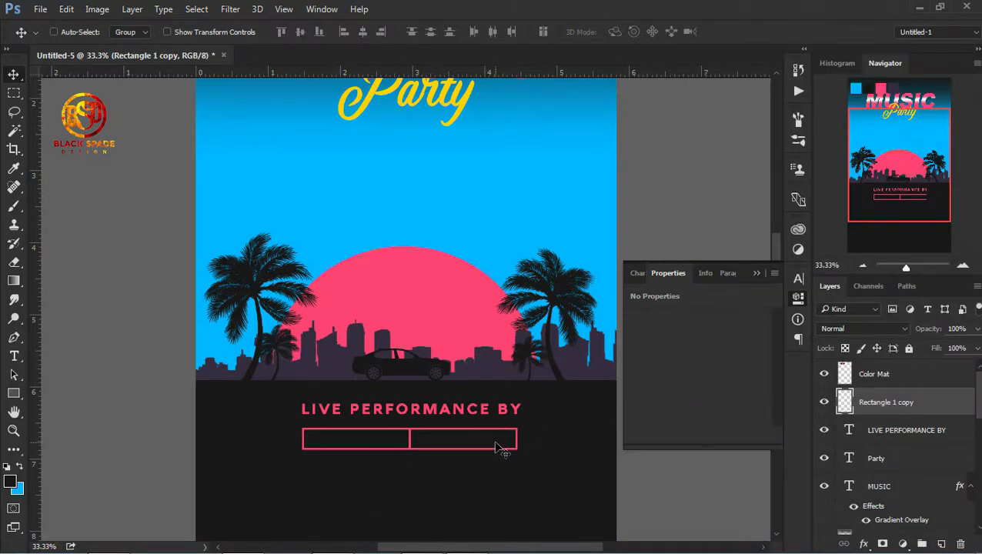
# - Change the LIVE PERFORMANCE BY text to Aquawax Medium at 13 pt
pyautogui.press('t')
pyautogui.click(379, 408)
pyautogui.moveTo(523, 409); pyautogui.dragTo(298, 409)
pyautogui.click(641, 274)
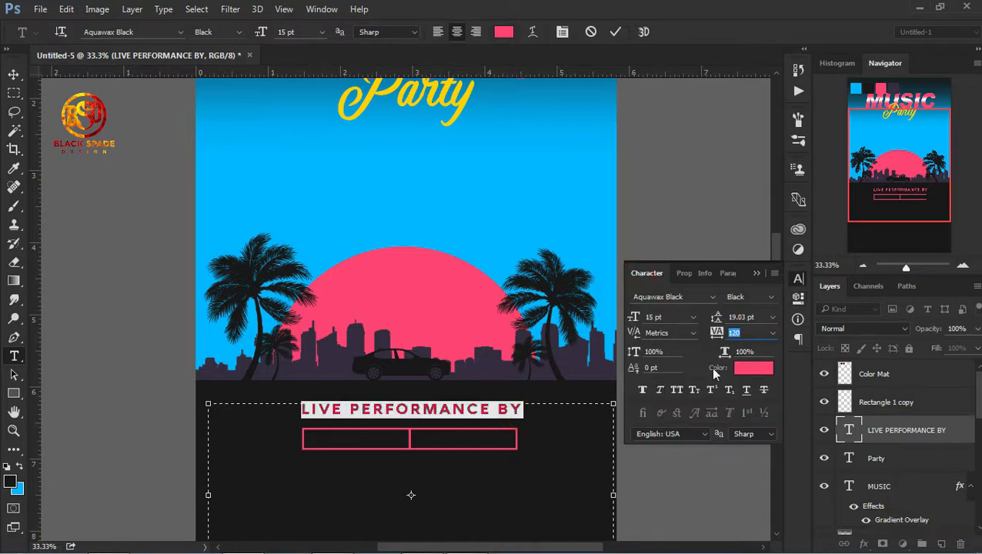
pyautogui.click(709, 298)
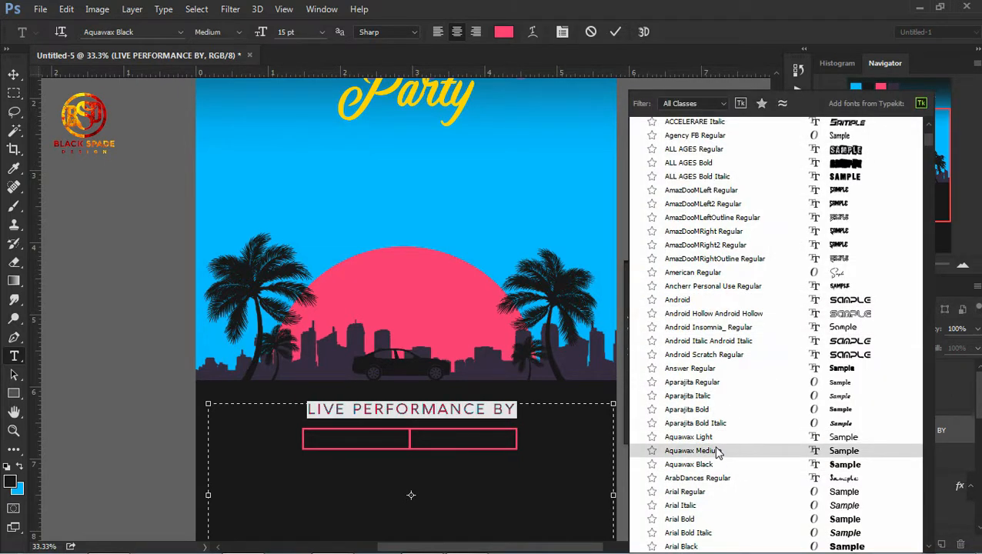
pyautogui.click(716, 451)
pyautogui.moveTo(636, 317); pyautogui.dragTo(627, 317)
pyautogui.click(615, 34)
pyautogui.press('v')
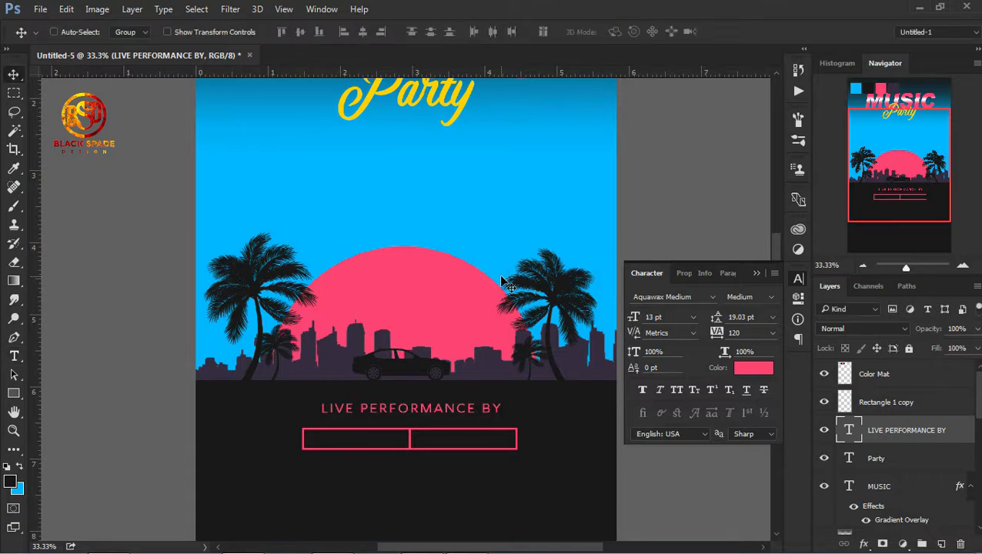
# - Duplicate the LIVE PERFORMANCE BY text onto the outlined boxes and replace the copy's wording with 10-SEP-2019 from the Notepad file
pyautogui.moveTo(944, 437); pyautogui.dragTo(943, 545)
pyautogui.moveTo(413, 416); pyautogui.dragTo(412, 447)
pyautogui.click(507, 539)
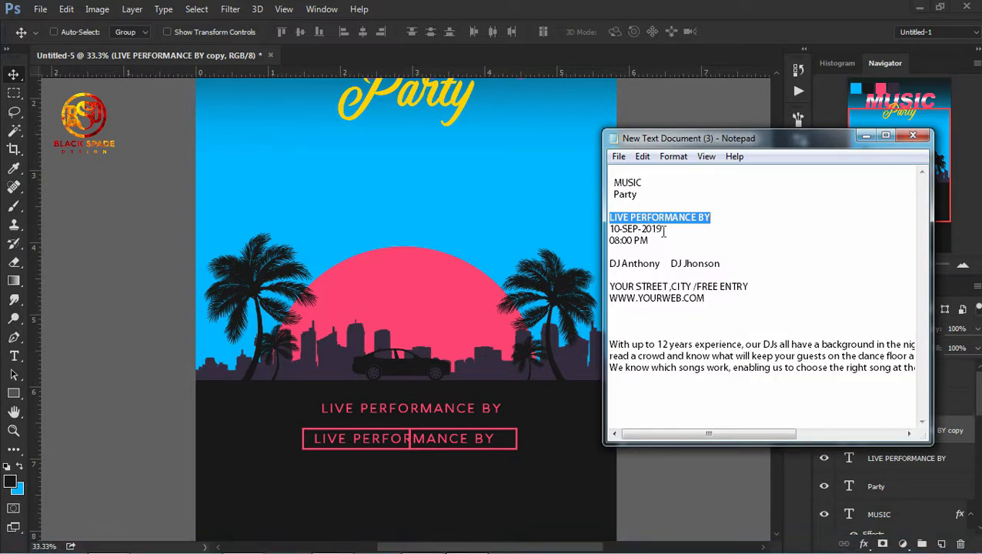
pyautogui.moveTo(663, 230); pyautogui.dragTo(614, 229)
pyautogui.rightClick(615, 229)
pyautogui.click(654, 278)
pyautogui.write('t')
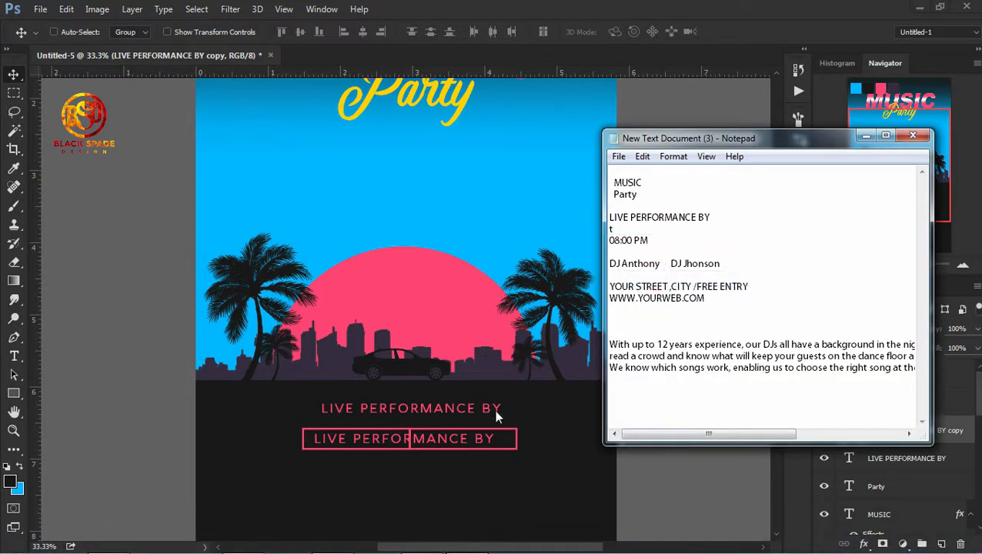
pyautogui.click(478, 438)
pyautogui.doubleClick(478, 439)
pyautogui.moveTo(494, 439); pyautogui.dragTo(312, 440)
pyautogui.rightClick(330, 443)
pyautogui.click(394, 203)
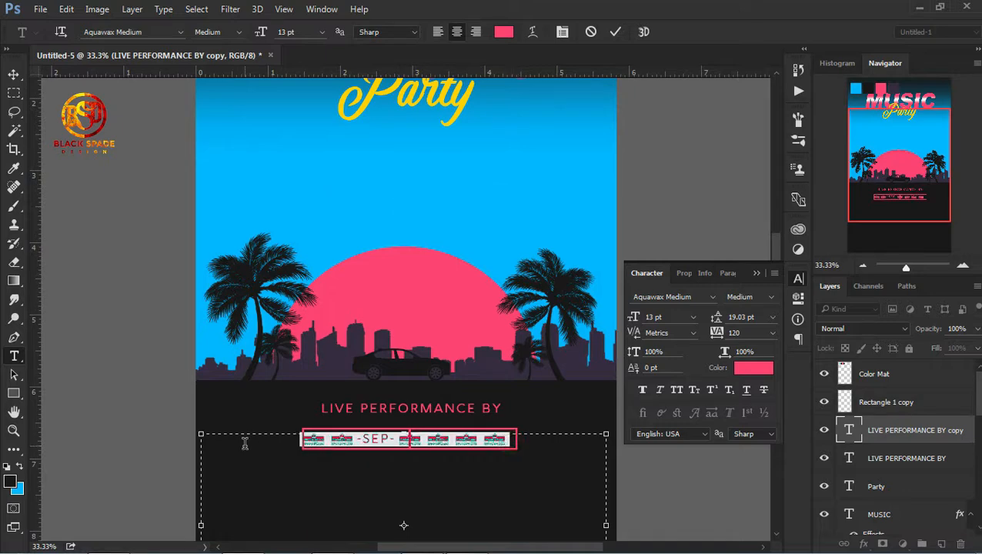
# - Format the date text as Arial Bold, 11 pt, tracking 0, in white (ffffff)
pyautogui.click(712, 297)
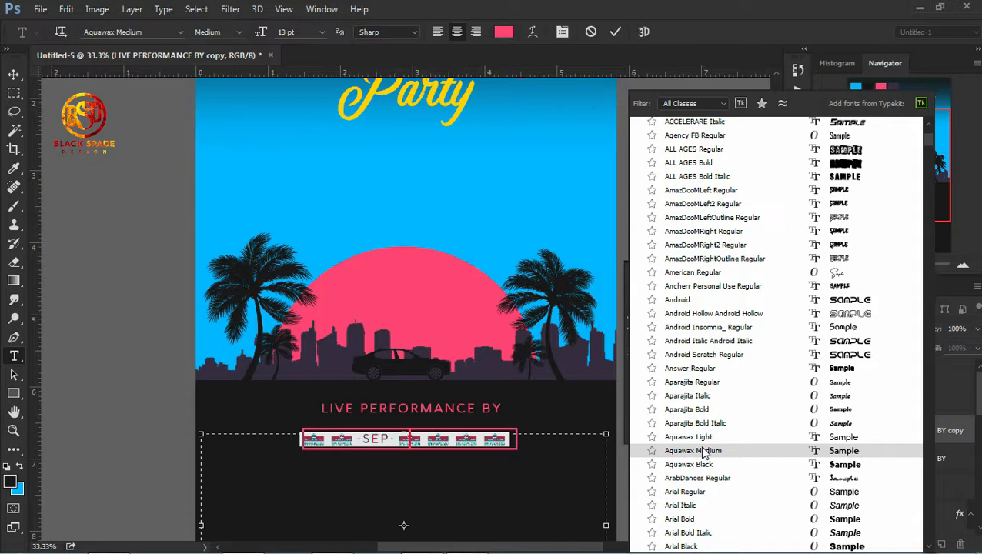
pyautogui.click(690, 519)
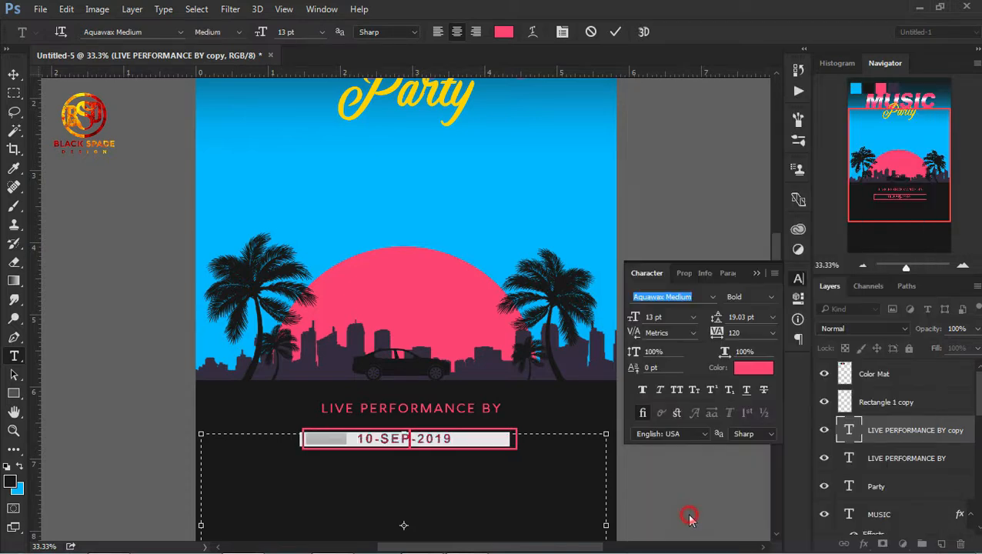
pyautogui.click(752, 367)
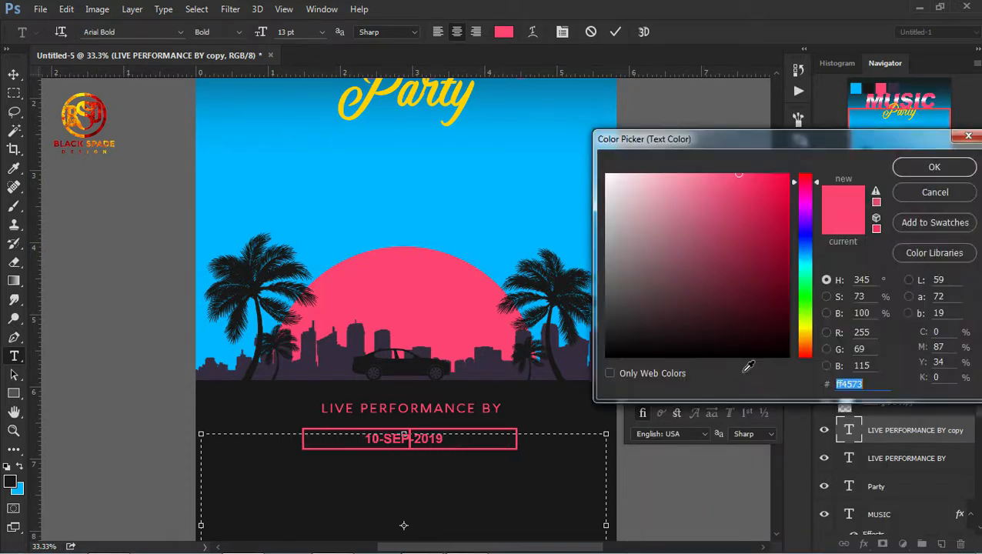
pyautogui.write('ffffff')
pyautogui.click(930, 168)
pyautogui.moveTo(638, 318); pyautogui.dragTo(633, 316)
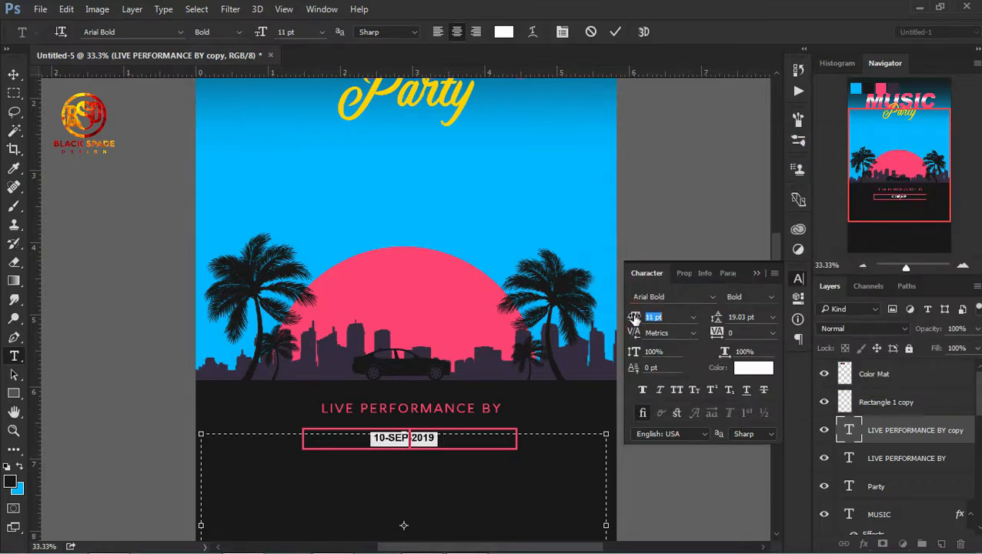
pyautogui.click(615, 32)
# - Center the date in the left outlined box and place a duplicate of it in the right box
pyautogui.press('v')
pyautogui.moveTo(412, 450); pyautogui.dragTo(461, 448)
pyautogui.hotkey('ctrl', 'j')
# - Replace the date copy in the right box with 08:00 PM, copied from the Notepad file
pyautogui.click(467, 536)
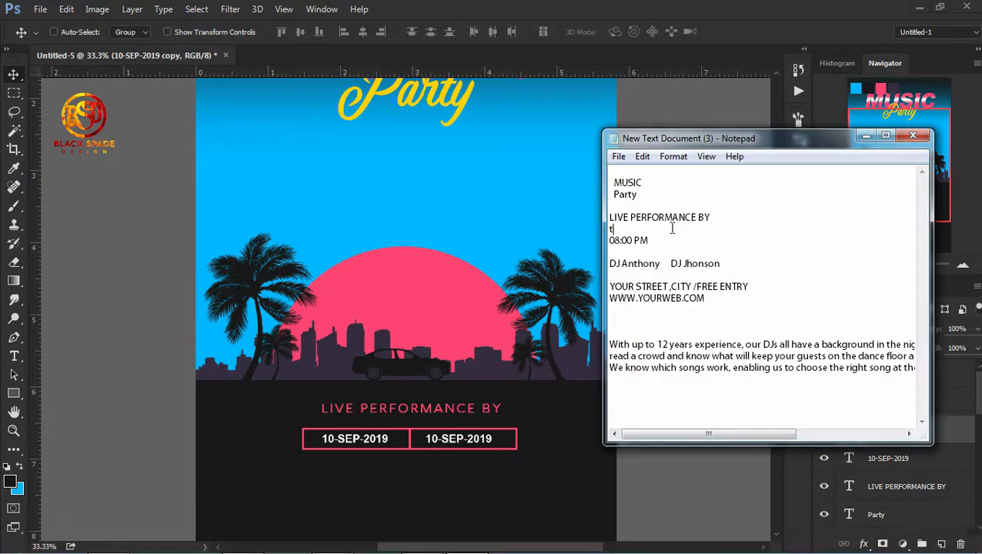
pyautogui.moveTo(657, 238); pyautogui.dragTo(610, 240)
pyautogui.rightClick(639, 241)
pyautogui.click(664, 283)
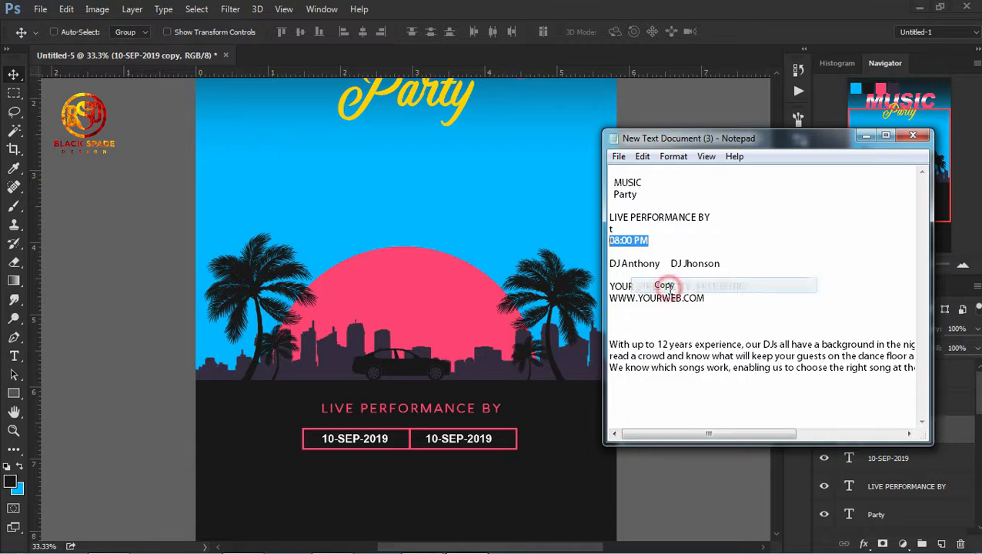
pyautogui.click(477, 435)
pyautogui.press('t')
pyautogui.moveTo(492, 438); pyautogui.dragTo(426, 440)
pyautogui.rightClick(452, 446)
pyautogui.click(526, 201)
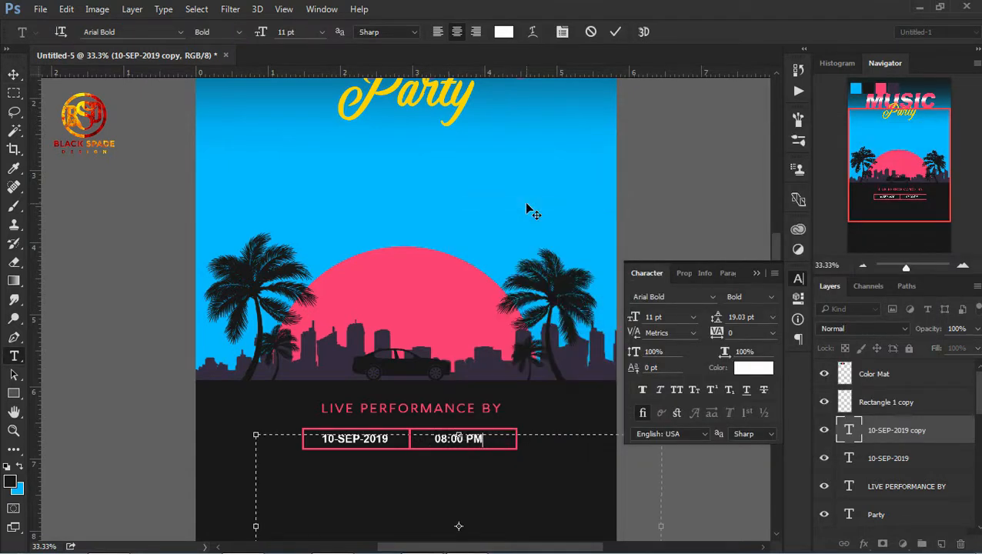
pyautogui.click(616, 31)
pyautogui.press('v')
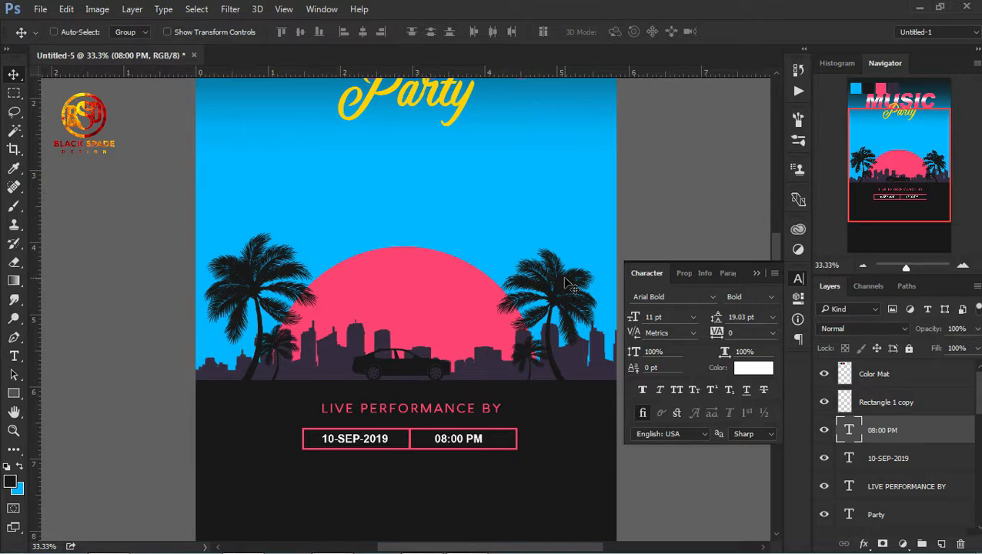
# - Copy the first DJ's name from Notepad and paste it into a new wide text box below the date and time boxes
pyautogui.press('z')
pyautogui.keyDown('alt'); pyautogui.click(496, 430); pyautogui.keyUp('alt')
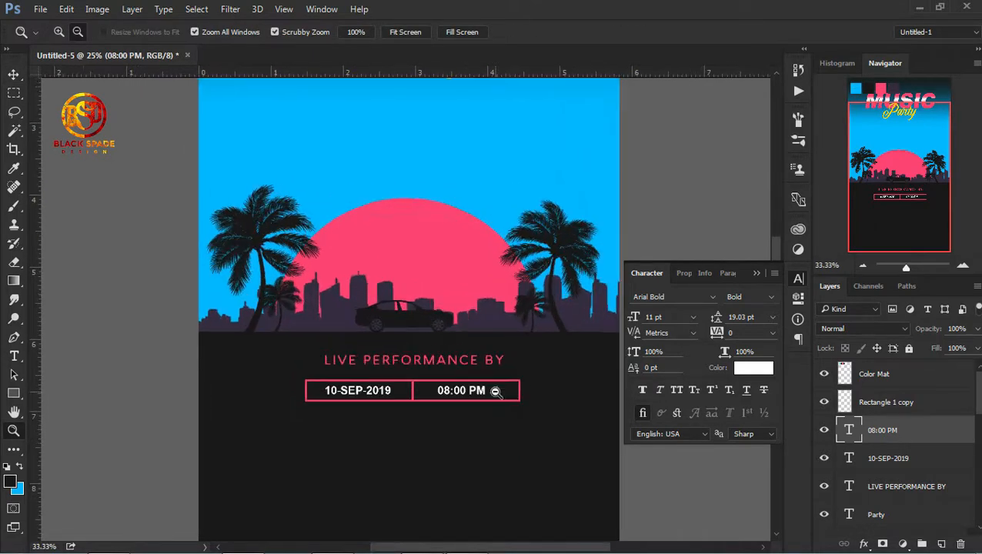
pyautogui.moveTo(495, 391); pyautogui.dragTo(495, 268)
pyautogui.press('v')
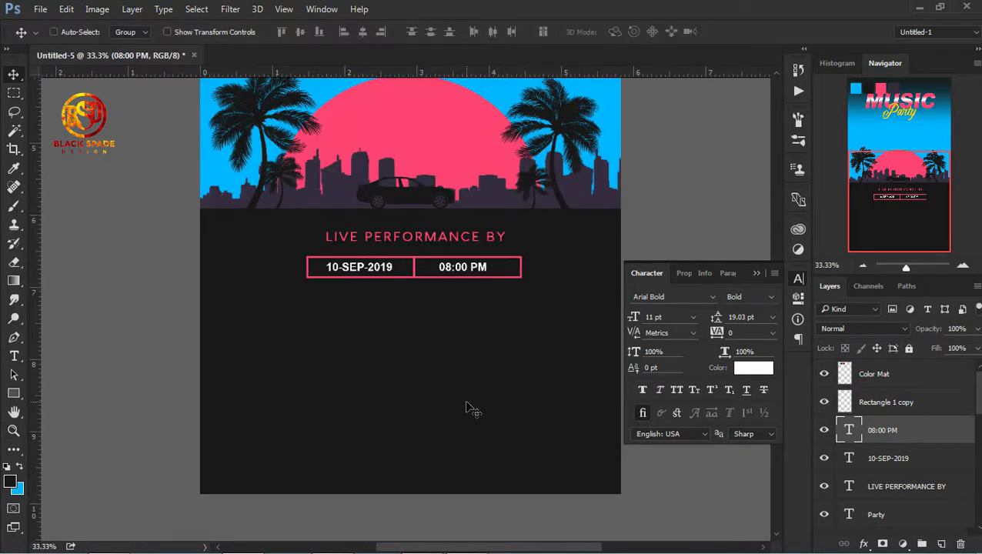
pyautogui.click(465, 541)
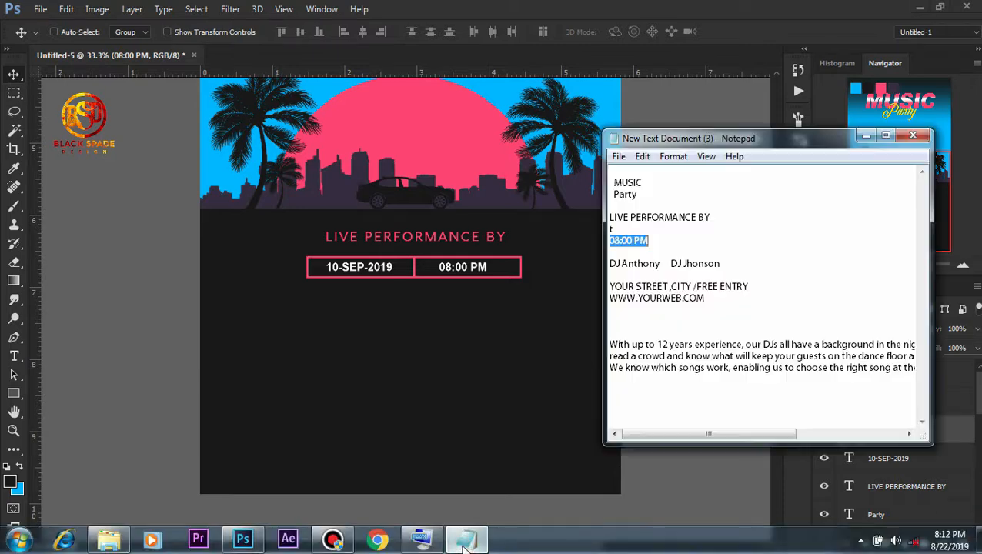
pyautogui.moveTo(660, 264); pyautogui.dragTo(611, 264)
pyautogui.rightClick(620, 265)
pyautogui.click(652, 313)
pyautogui.click(17, 360)
pyautogui.moveTo(229, 336); pyautogui.dragTo(591, 416)
pyautogui.rightClick(412, 366)
pyautogui.click(462, 133)
# - Set the first DJ's name in Answer Regular at 25 pt and move it to the left side of the poster
pyautogui.moveTo(454, 345); pyautogui.dragTo(363, 344)
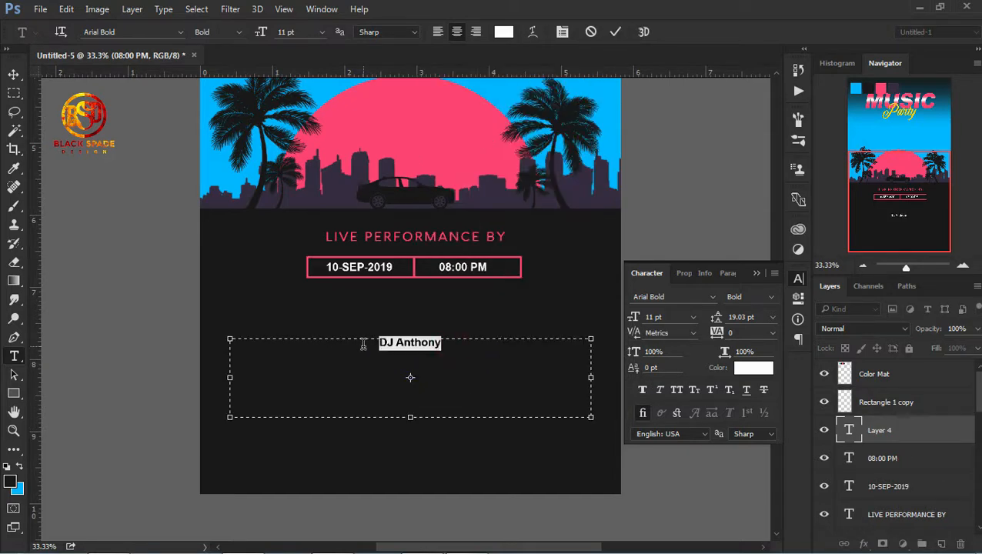
pyautogui.click(697, 298)
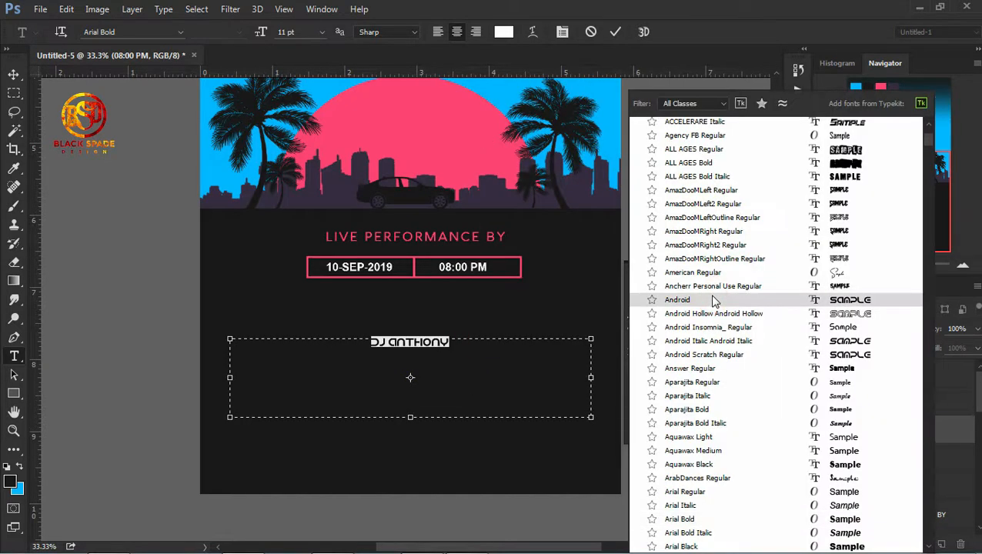
pyautogui.click(732, 372)
pyautogui.moveTo(637, 320); pyautogui.dragTo(644, 321)
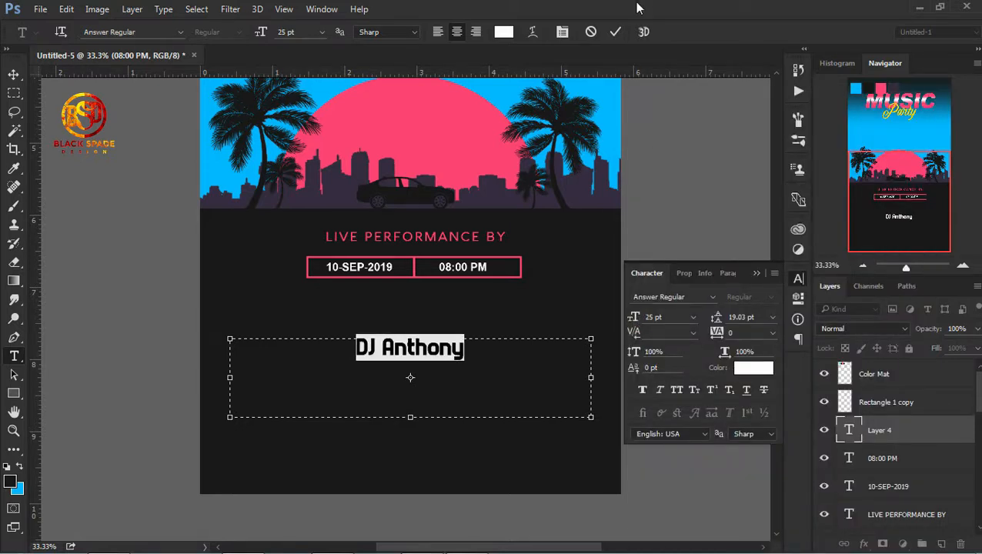
pyautogui.click(615, 33)
pyautogui.press('v')
pyautogui.moveTo(433, 348); pyautogui.dragTo(305, 348)
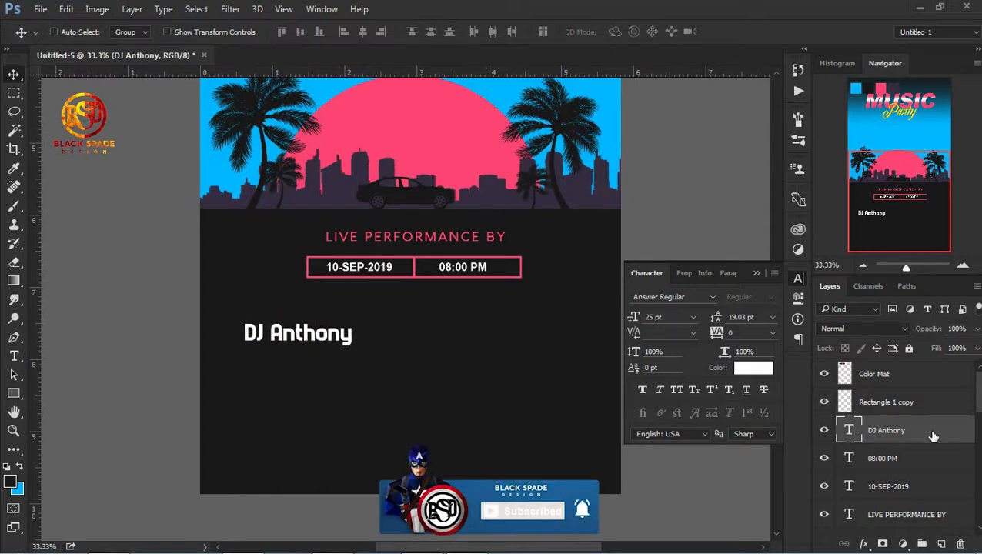
# - Duplicate the DJ name to the right side of the poster and replace the copy with the second DJ's name from Notepad
pyautogui.hotkey('ctrl', 'j')
pyautogui.moveTo(339, 325); pyautogui.dragTo(540, 325)
pyautogui.press('t')
pyautogui.click(500, 338)
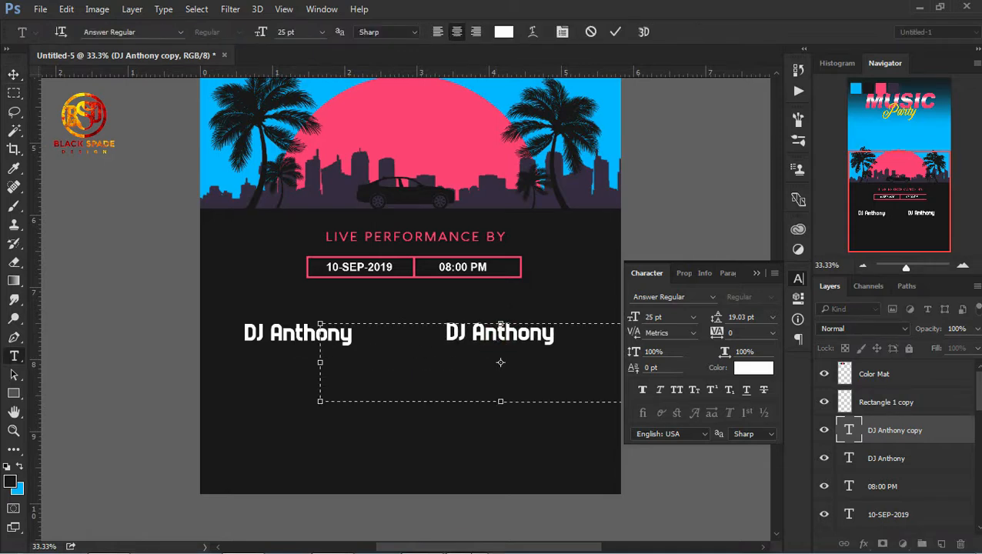
pyautogui.click(465, 539)
pyautogui.moveTo(720, 264); pyautogui.dragTo(702, 266)
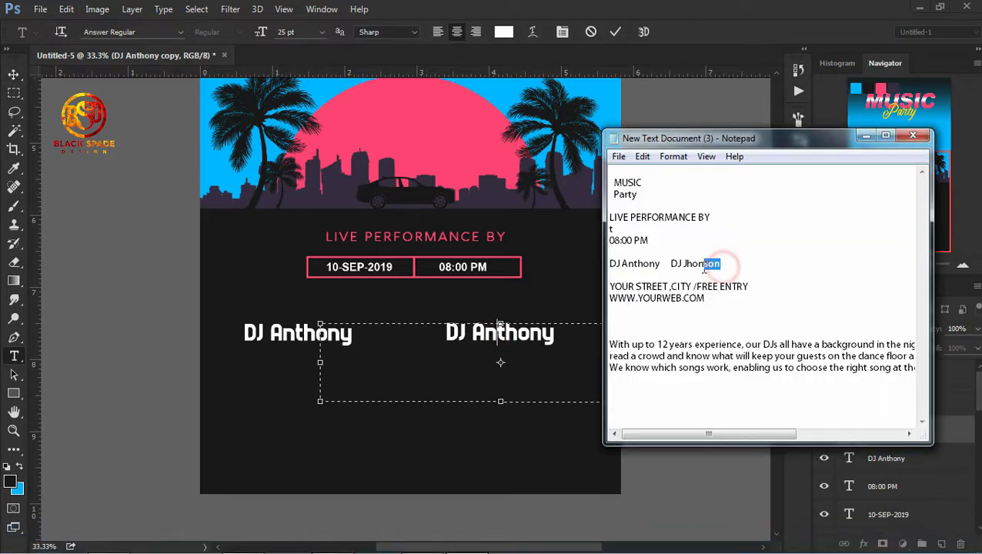
pyautogui.rightClick(685, 264)
pyautogui.click(719, 312)
pyautogui.click(554, 333)
pyautogui.moveTo(554, 333); pyautogui.dragTo(445, 333)
pyautogui.rightClick(445, 346)
pyautogui.click(508, 99)
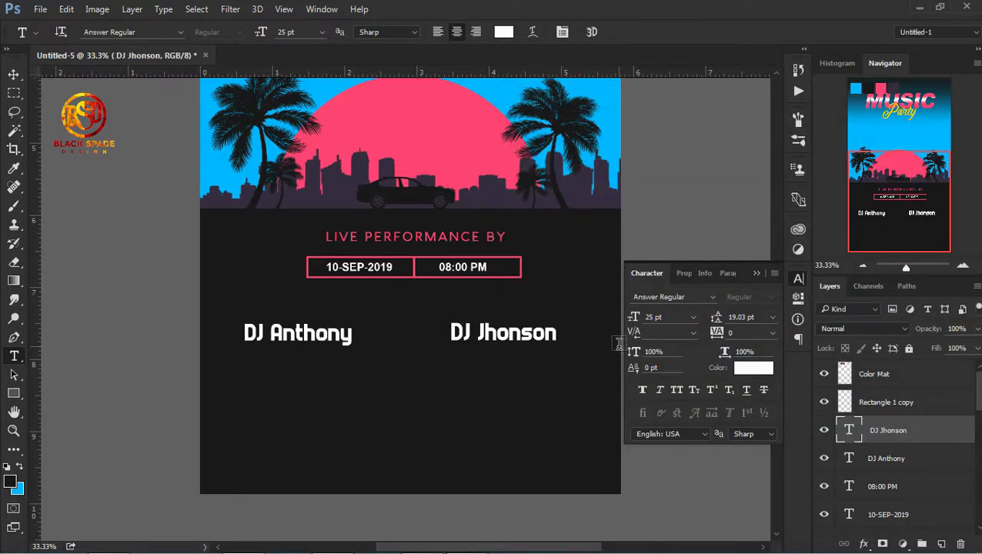
# - Recolor the first DJ's name with the pink sampled from the sun
pyautogui.click(357, 337)
pyautogui.hotkey('ctrl', 'a')
pyautogui.click(753, 368)
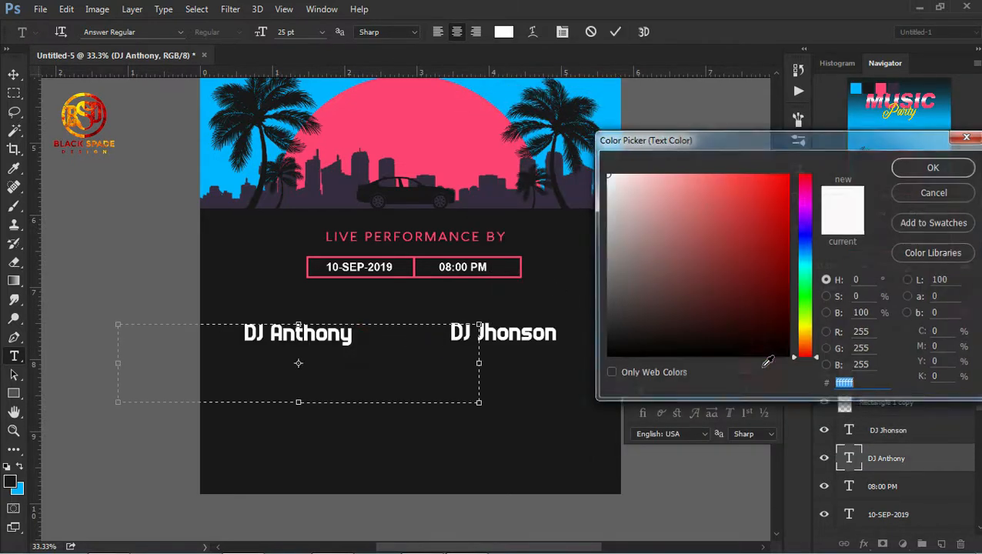
pyautogui.click(420, 99)
pyautogui.click(934, 167)
pyautogui.click(615, 31)
# - Recolor the second DJ's name with the sun's pink, ff4573
pyautogui.click(572, 335)
pyautogui.moveTo(573, 334); pyautogui.dragTo(401, 342)
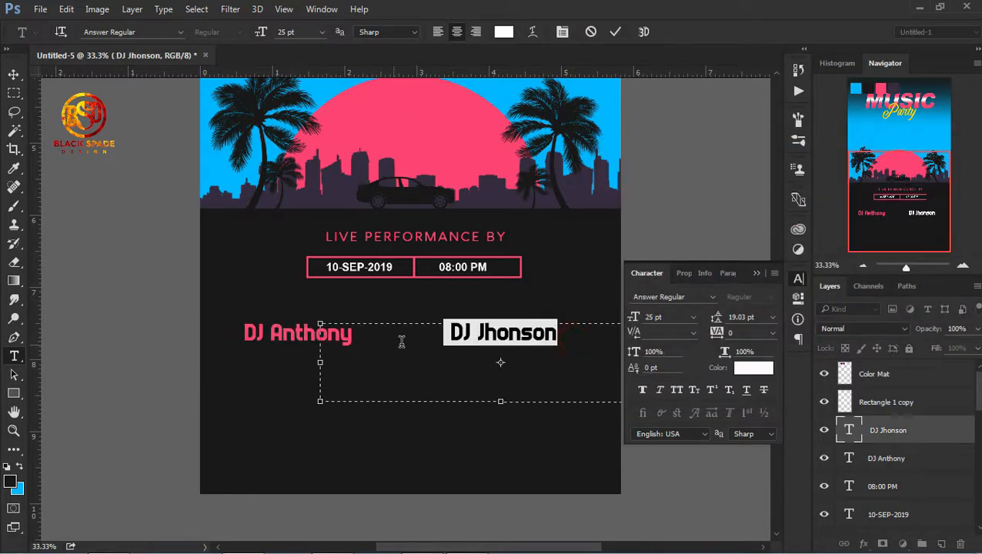
pyautogui.click(740, 371)
pyautogui.click(429, 158)
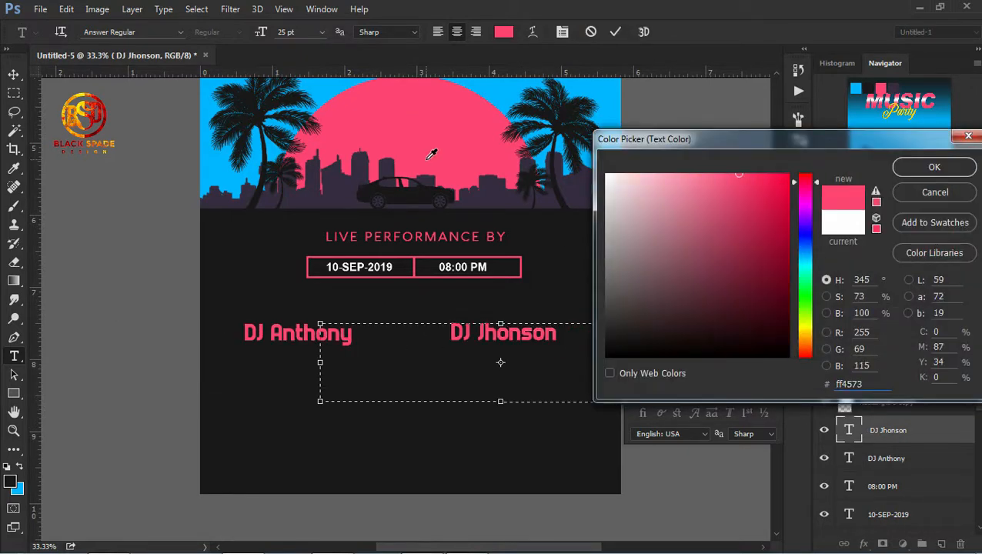
pyautogui.click(929, 174)
pyautogui.click(615, 32)
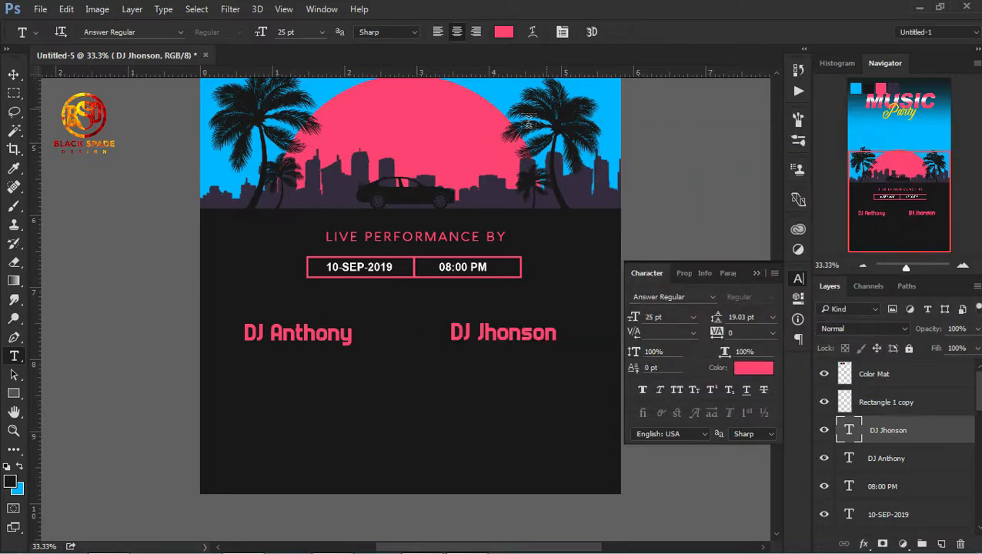
# - Select both DJ name layers and move them up together, closer to the date and time boxes
pyautogui.press('v')
pyautogui.keyDown('ctrl'); pyautogui.click(896, 459); pyautogui.keyUp('ctrl')
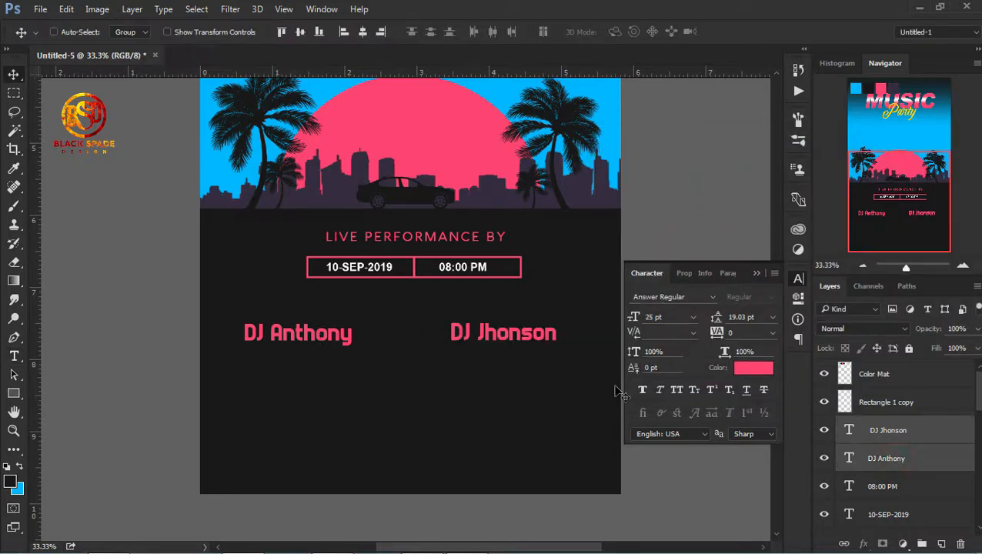
pyautogui.moveTo(518, 358); pyautogui.dragTo(514, 344)
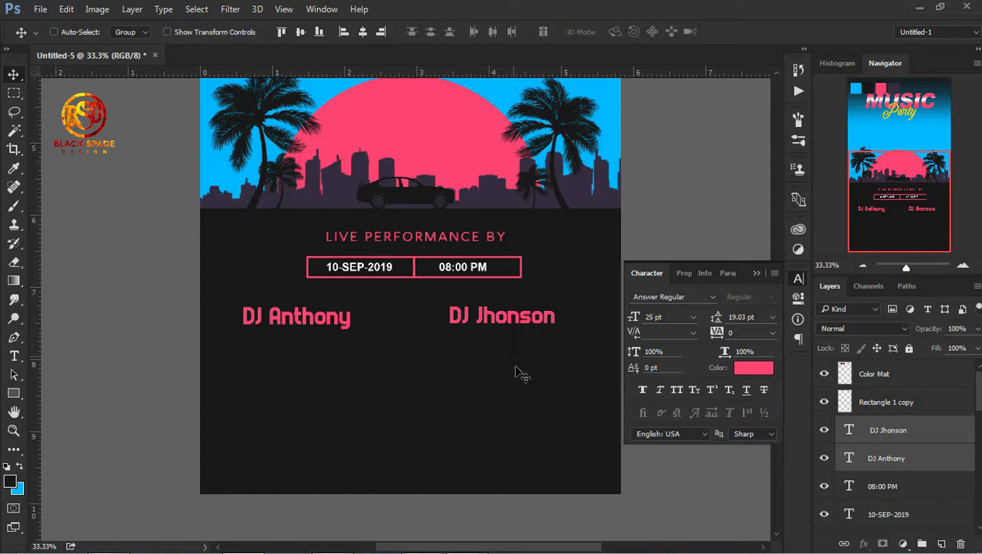
# - Copy the three-line DJ experience paragraph from Notepad and paste it into a new large text box over the poster's lower part
pyautogui.click(465, 538)
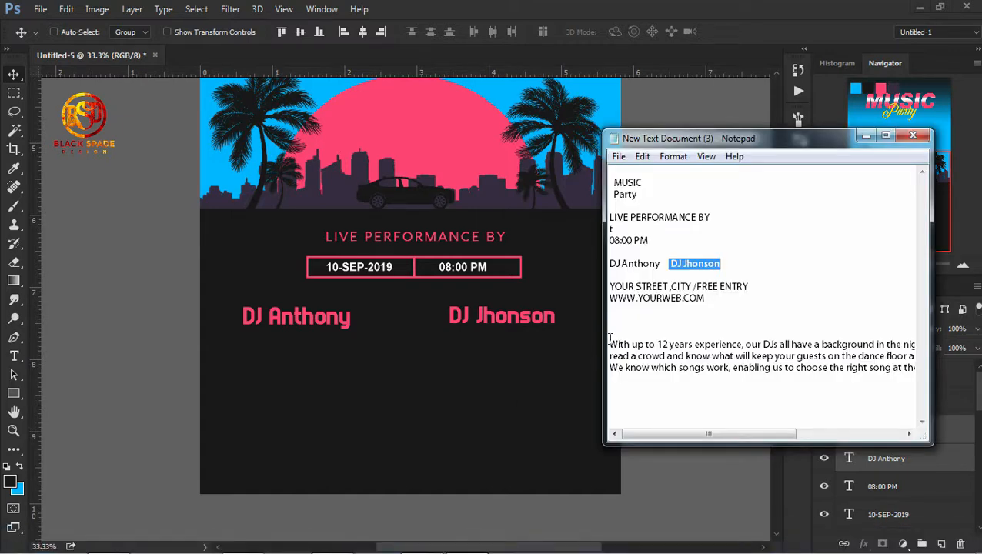
pyautogui.moveTo(609, 342); pyautogui.dragTo(959, 399)
pyautogui.rightClick(803, 374)
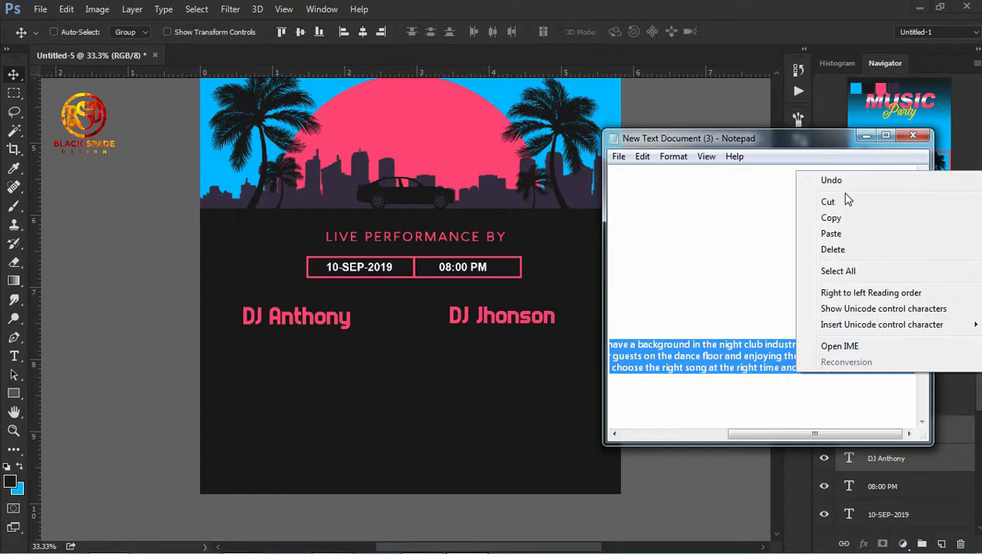
pyautogui.click(855, 222)
pyautogui.click(14, 356)
pyautogui.scroll(-2, 229, 277)
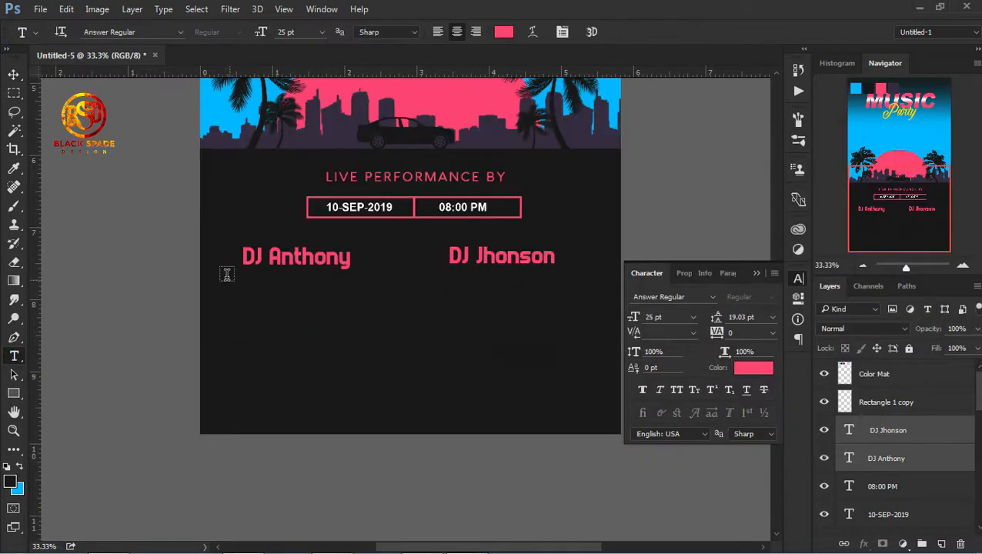
pyautogui.moveTo(218, 115); pyautogui.dragTo(620, 433)
pyautogui.rightClick(397, 223)
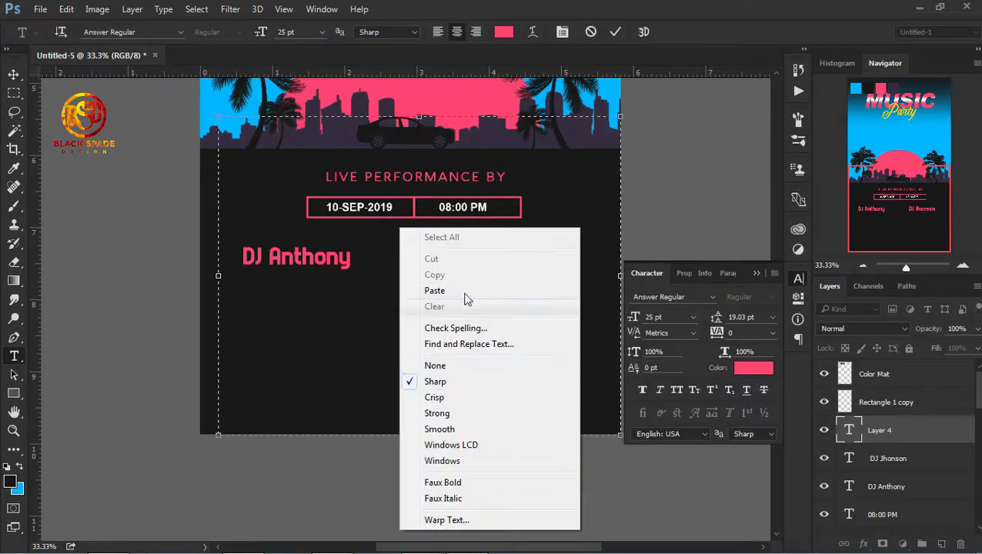
pyautogui.click(461, 289)
# - Format the pasted paragraph in Aquawax Medium at 7.01 pt with 12.03 pt leading and move it below the DJ names
pyautogui.hotkey('ctrl', 'a')
pyautogui.moveTo(260, 38); pyautogui.dragTo(233, 42)
pyautogui.click(708, 297)
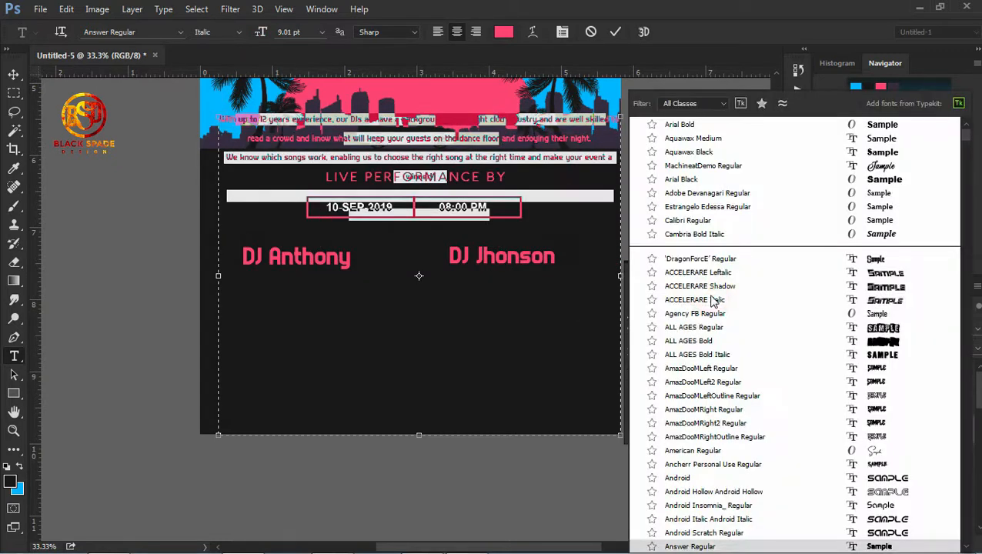
pyautogui.scroll(1, 898, 146)
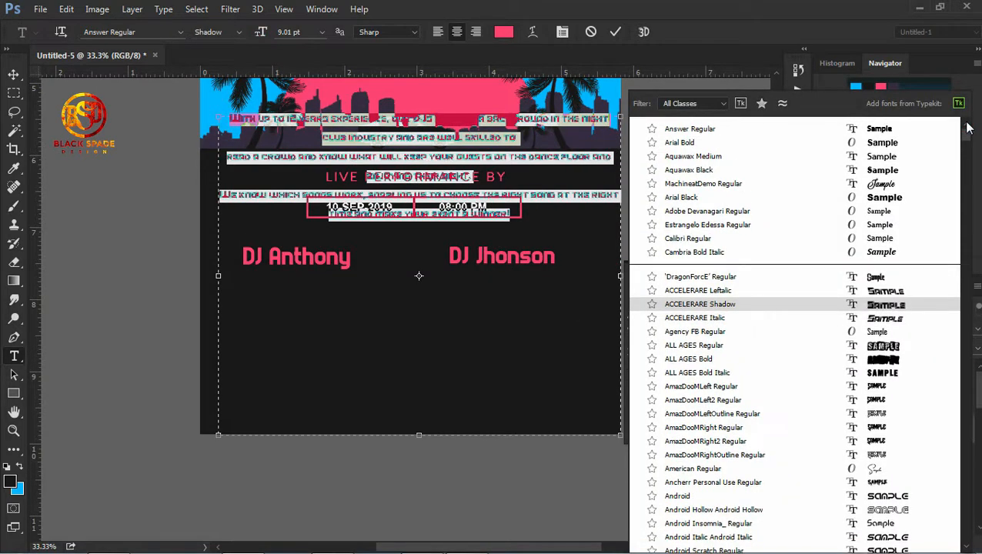
pyautogui.click(885, 156)
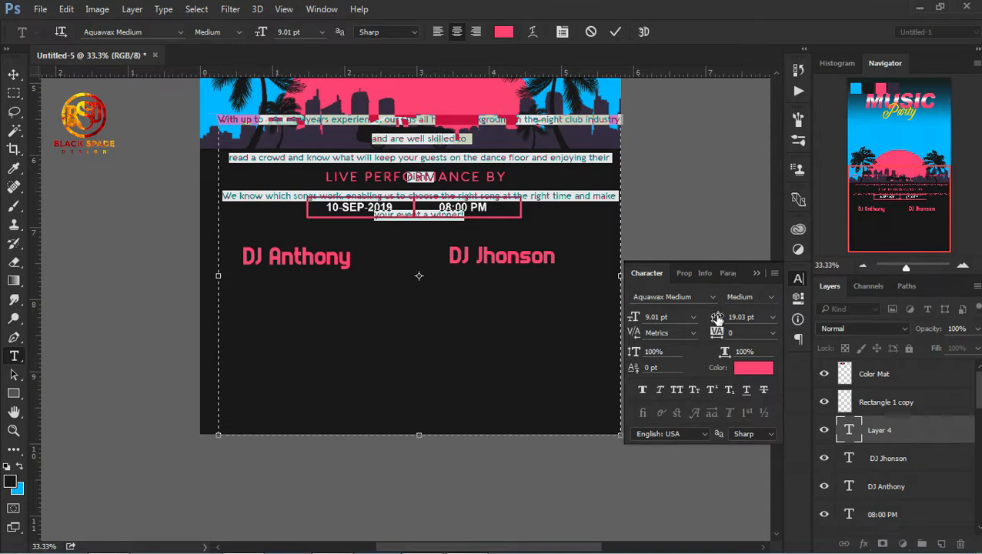
pyautogui.moveTo(637, 320); pyautogui.dragTo(634, 322)
pyautogui.moveTo(716, 322); pyautogui.dragTo(711, 324)
pyautogui.click(615, 31)
pyautogui.press('v')
pyautogui.moveTo(533, 143); pyautogui.dragTo(526, 317)
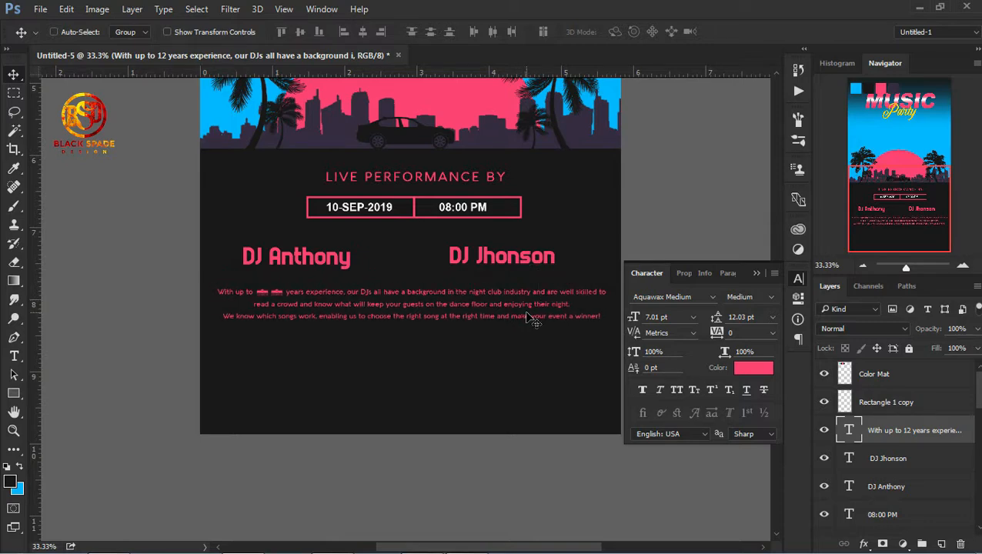
# - Change the whole description paragraph's font to Estrangelo Edessa Regular at 9.01 pt
pyautogui.press('t')
pyautogui.click(527, 312)
pyautogui.moveTo(602, 317); pyautogui.dragTo(209, 291)
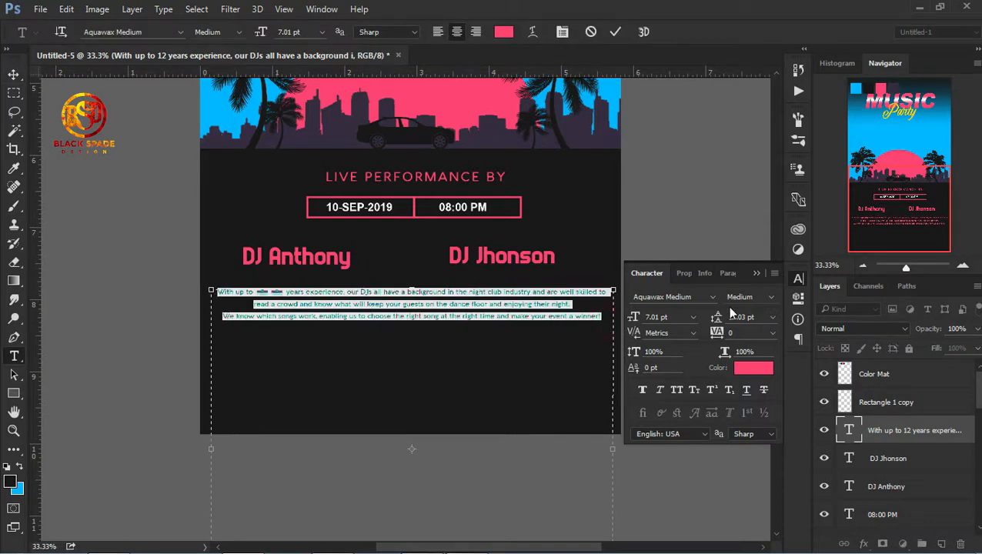
pyautogui.click(712, 296)
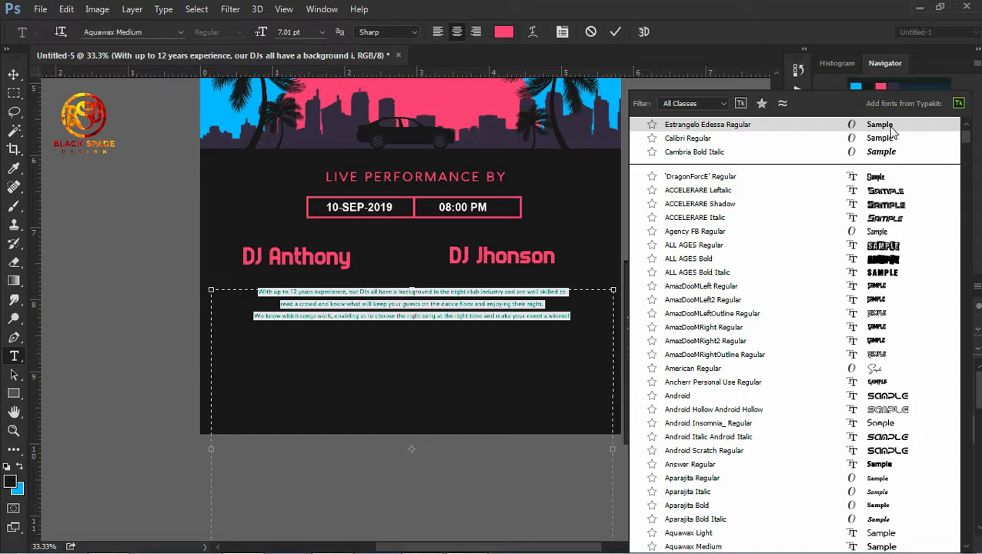
pyautogui.click(893, 131)
pyautogui.moveTo(638, 314); pyautogui.dragTo(637, 320)
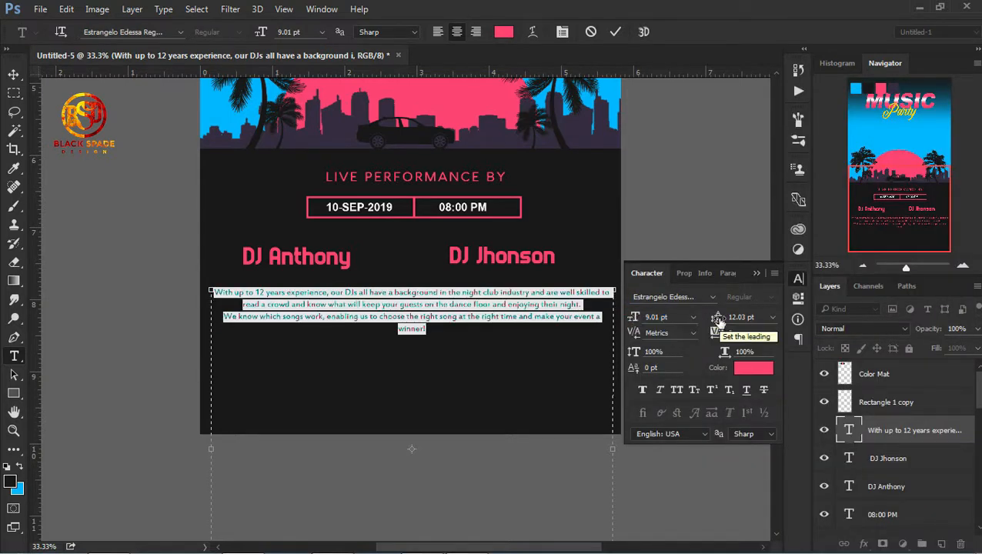
pyautogui.click(615, 33)
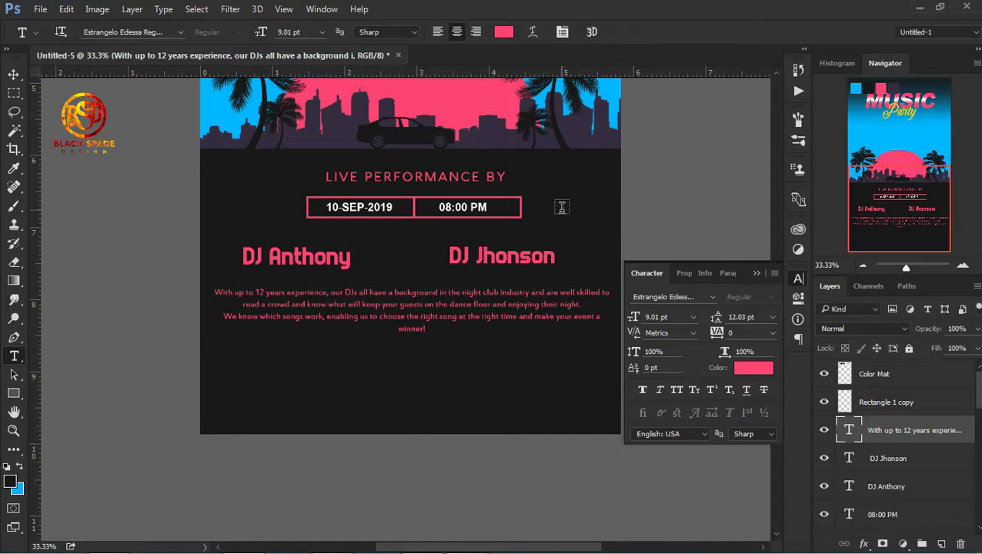
pyautogui.press('v')
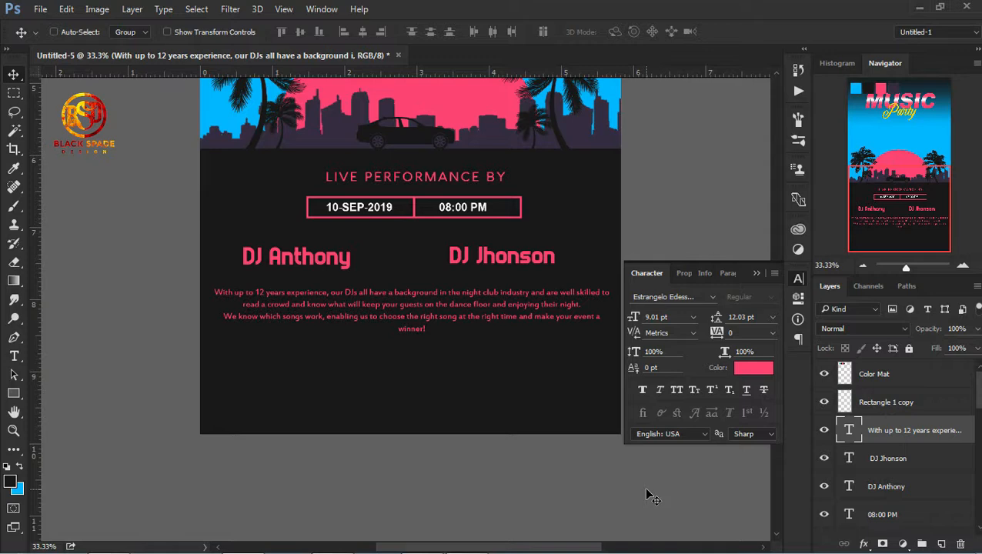
pyautogui.click(757, 273)
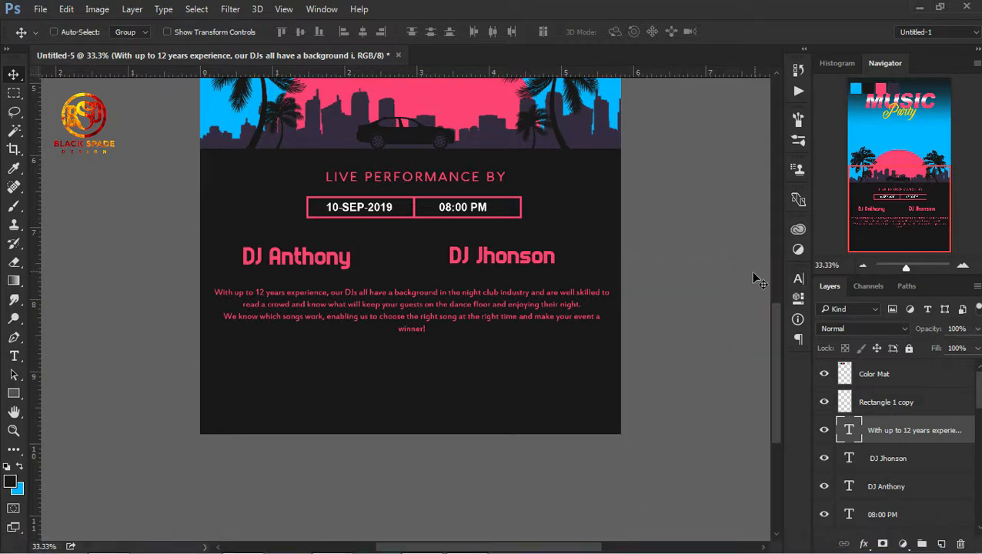
# - Copy the line "YOUR STREET ,CITY /FREE ENTRY" from the Notepad document
pyautogui.click(487, 545)
pyautogui.moveTo(768, 434); pyautogui.dragTo(646, 440)
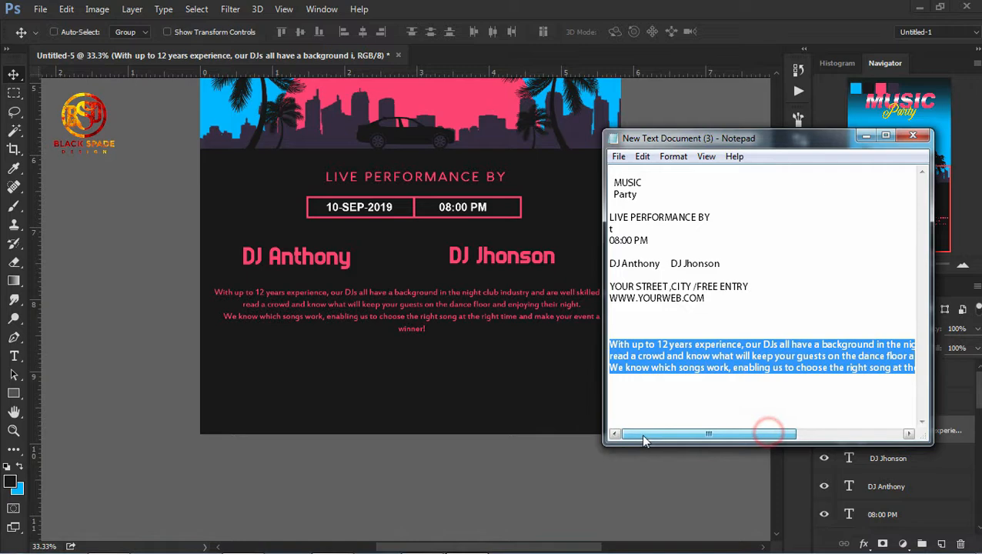
pyautogui.moveTo(609, 286); pyautogui.dragTo(737, 283)
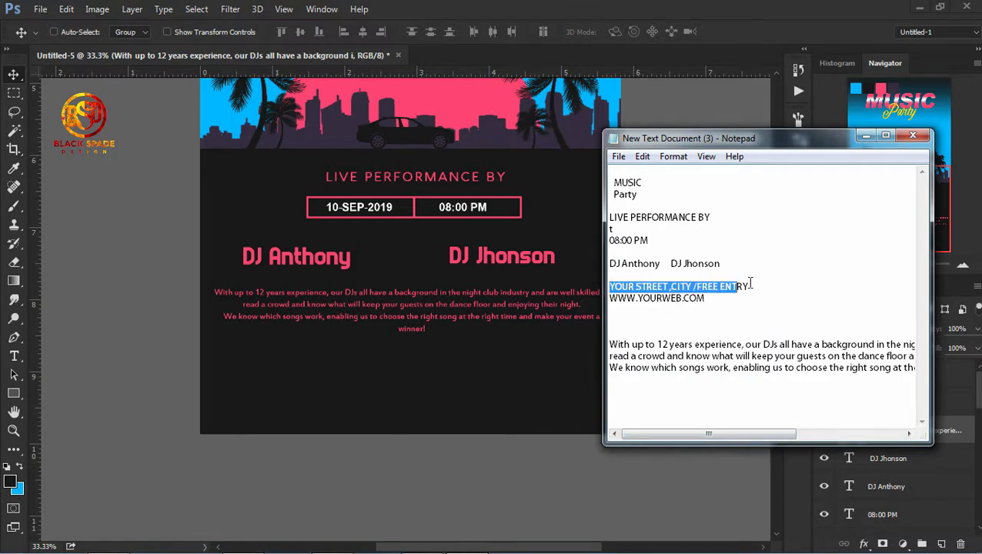
pyautogui.rightClick(721, 287)
pyautogui.click(750, 334)
pyautogui.click(19, 356)
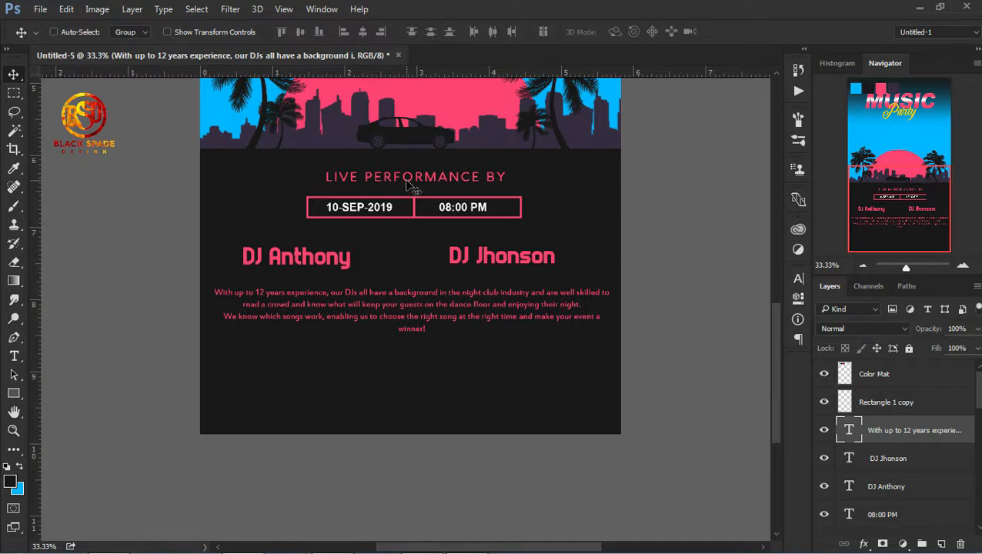
# - Duplicate the 08:00 PM text layer, place the copy below the paragraph and replace its text with the copied "YOUR STREET ,CITY /FREE ENTRY"
pyautogui.keyDown('ctrl'); pyautogui.click(408, 185); pyautogui.keyUp('ctrl')
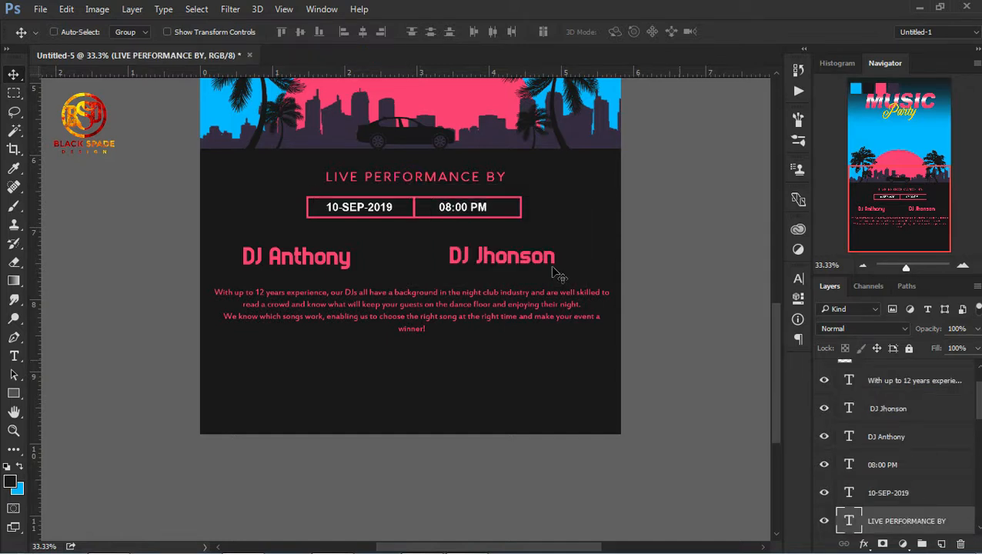
pyautogui.rightClick(455, 214)
pyautogui.click(471, 213)
pyautogui.moveTo(916, 466); pyautogui.dragTo(942, 543)
pyautogui.moveTo(477, 220); pyautogui.dragTo(398, 369)
pyautogui.doubleClick(395, 364)
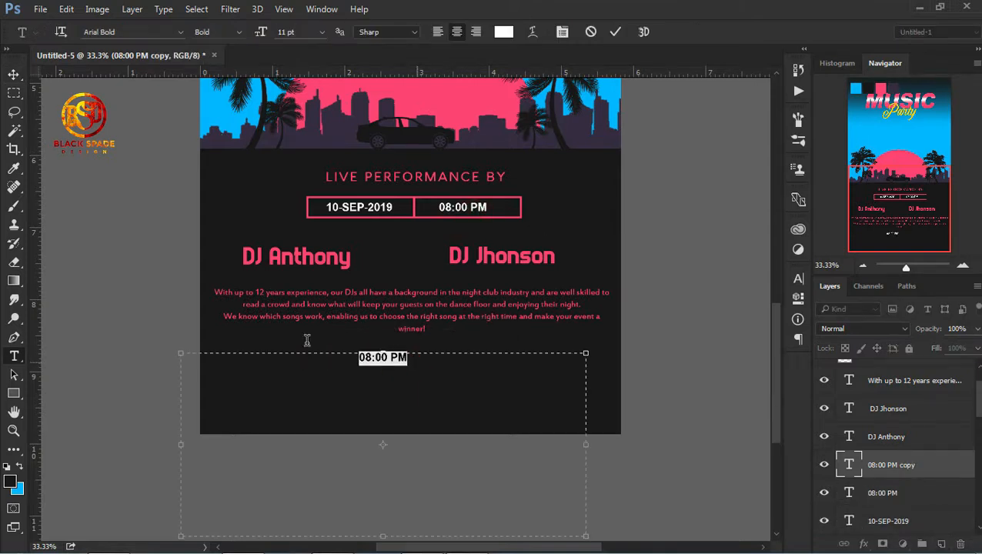
pyautogui.rightClick(374, 360)
pyautogui.click(408, 121)
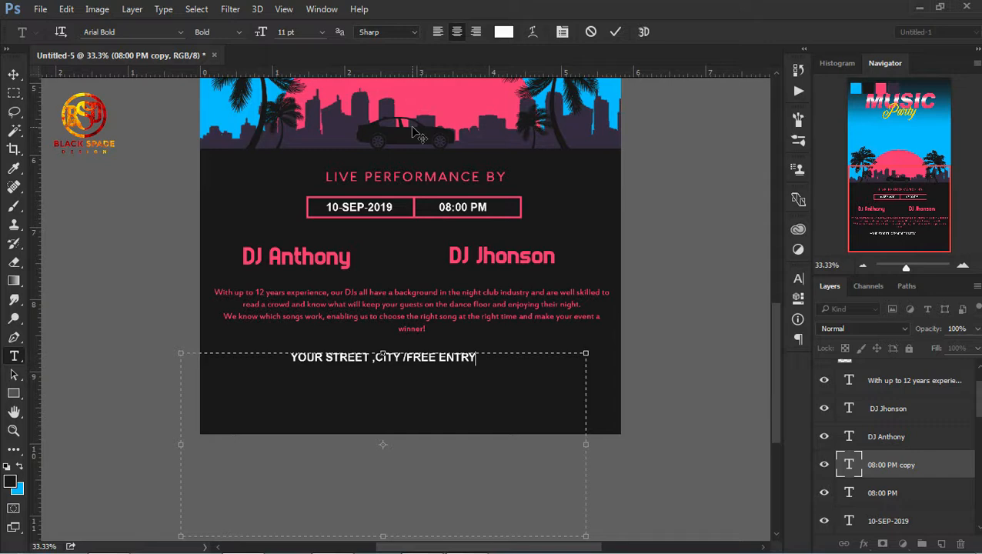
# - Recolor the street and free entry line with the pink sampled from the sun and centre it just below the paragraph
pyautogui.hotkey('ctrl', 'a')
pyautogui.click(503, 31)
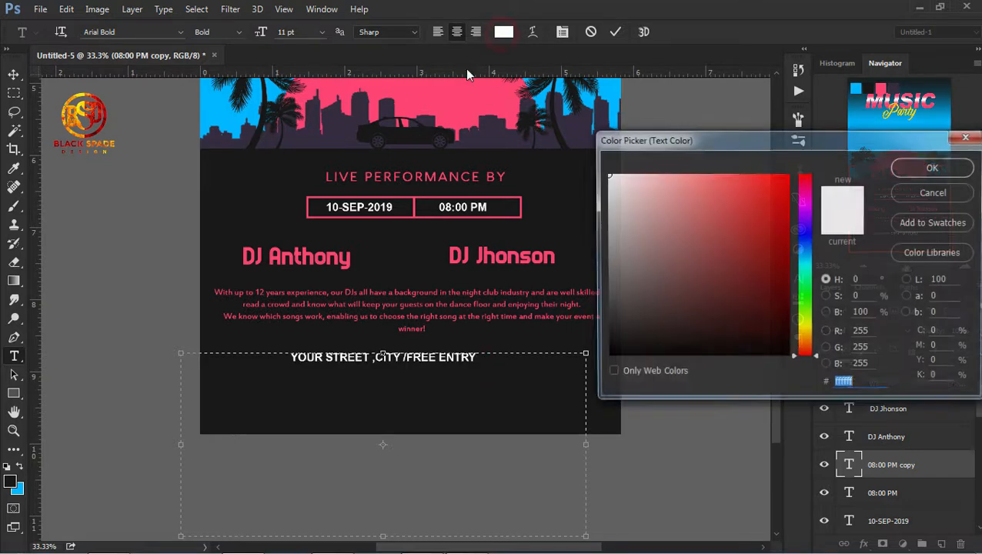
pyautogui.click(442, 89)
pyautogui.click(902, 167)
pyautogui.click(616, 32)
pyautogui.press('v')
pyautogui.moveTo(434, 373); pyautogui.dragTo(464, 357)
pyautogui.press('Right')
# - Duplicate the LIVE PERFORMANCE BY text layer and move the copy directly under the street and free entry line
pyautogui.rightClick(429, 182)
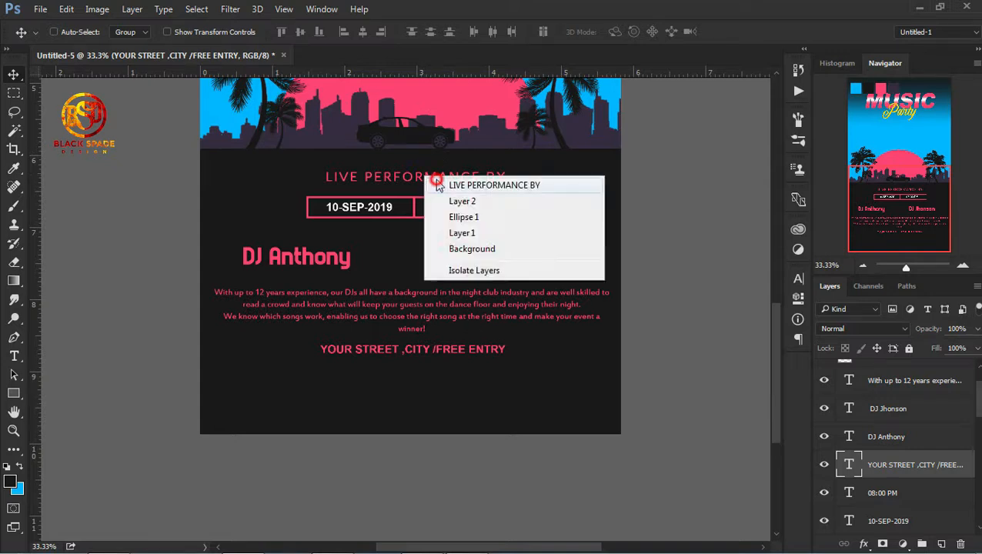
pyautogui.click(446, 187)
pyautogui.moveTo(935, 524); pyautogui.dragTo(941, 544)
pyautogui.moveTo(477, 199); pyautogui.dragTo(471, 389)
pyautogui.press('t')
pyautogui.click(481, 543)
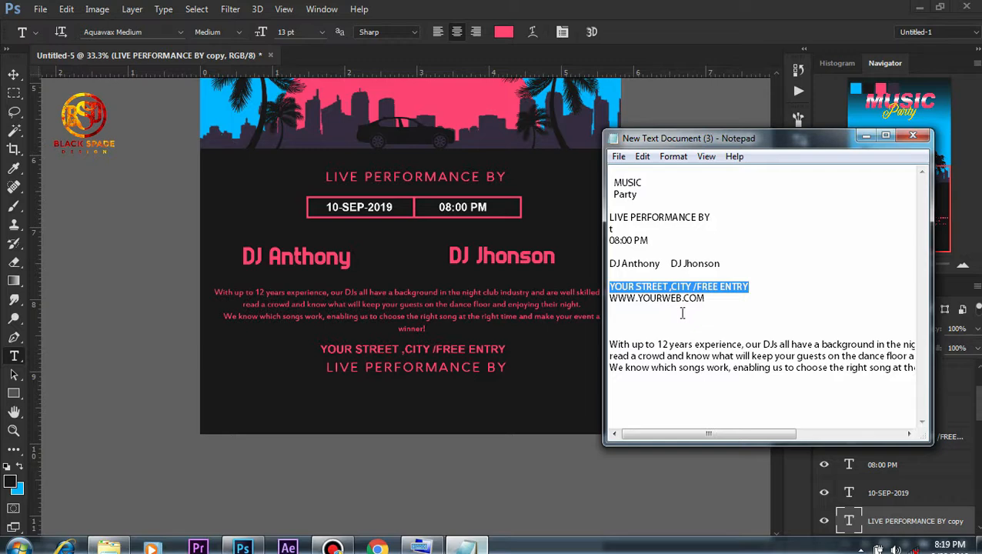
pyautogui.moveTo(704, 299); pyautogui.dragTo(616, 301)
pyautogui.rightClick(625, 305)
pyautogui.click(664, 344)
pyautogui.click(453, 368)
pyautogui.moveTo(507, 370); pyautogui.dragTo(323, 368)
pyautogui.rightClick(359, 367)
pyautogui.click(408, 125)
# - Set the web address text to 8 pt and centre it beneath the street and free entry line
pyautogui.hotkey('ctrl', 'a')
pyautogui.moveTo(262, 32); pyautogui.dragTo(262, 35)
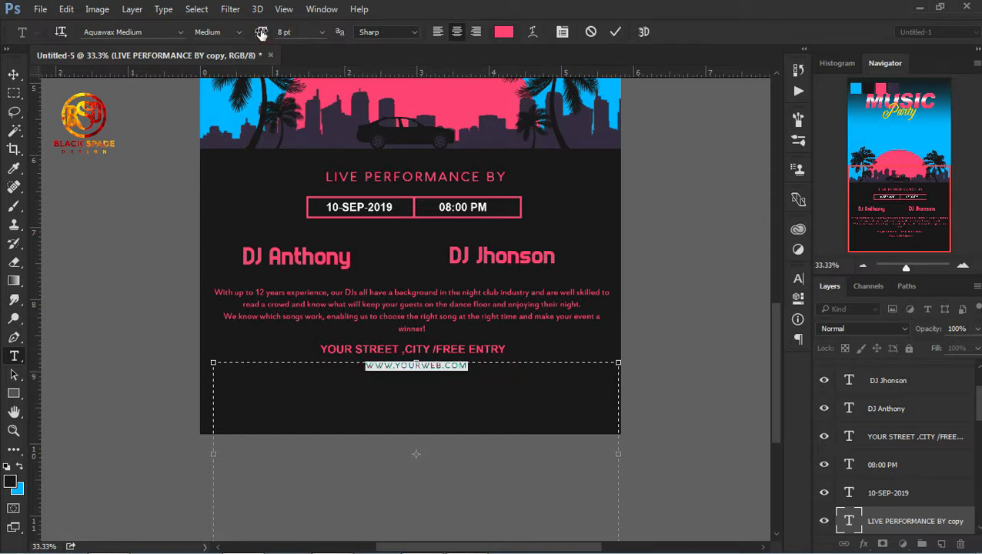
pyautogui.click(613, 31)
pyautogui.press('v')
pyautogui.moveTo(441, 376); pyautogui.dragTo(436, 377)
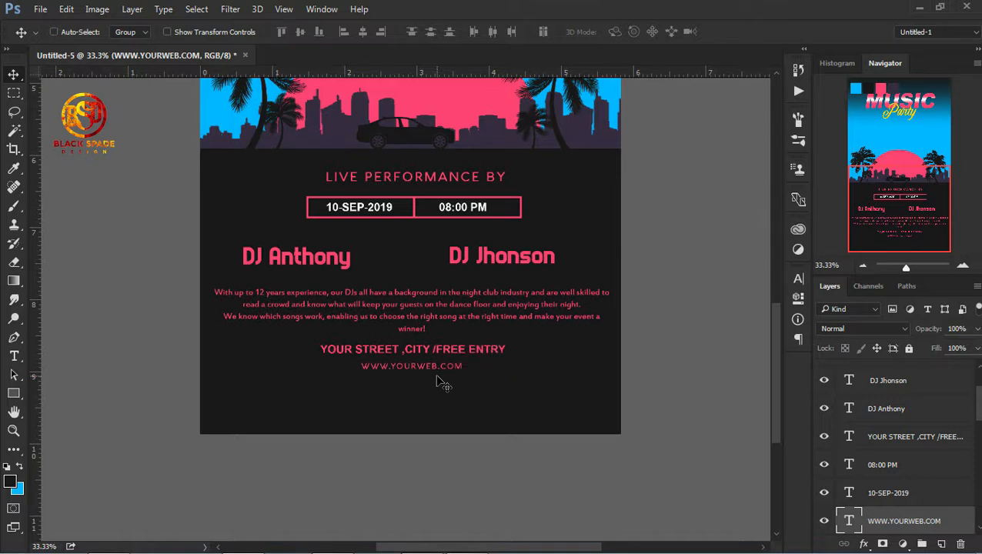
# - Rasterize the layer style of the sun's Ellipse 1 layer
pyautogui.press('z')
pyautogui.keyDown('alt'); pyautogui.click(443, 385); pyautogui.keyUp('alt')
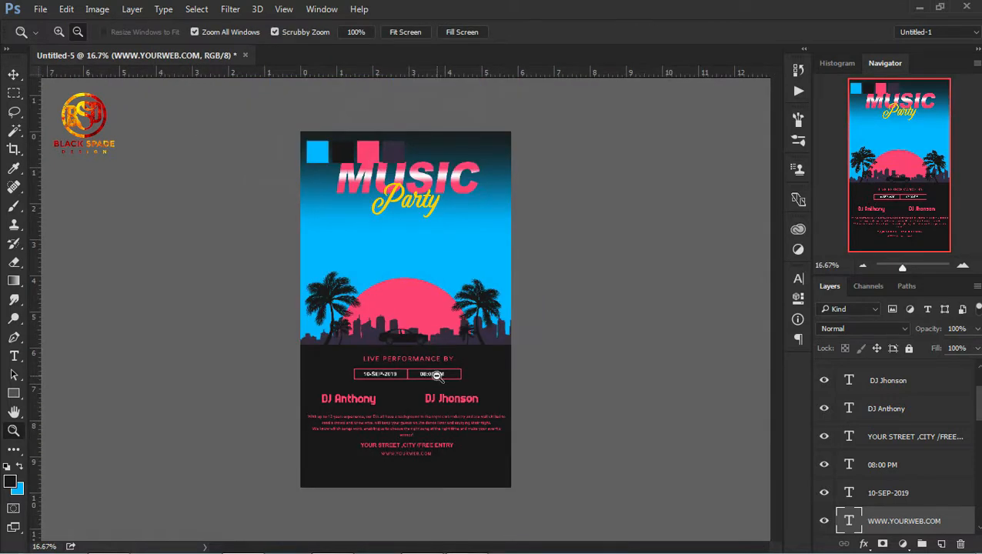
pyautogui.click(436, 375)
pyautogui.scroll(-2, 469, 416)
pyautogui.click(470, 400)
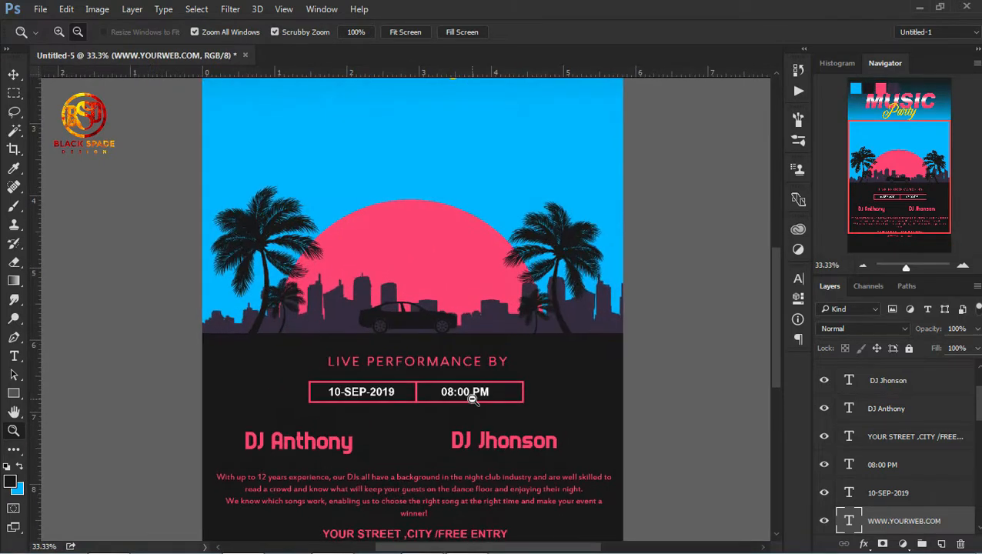
pyautogui.scroll(-3, 537, 377)
pyautogui.press('v')
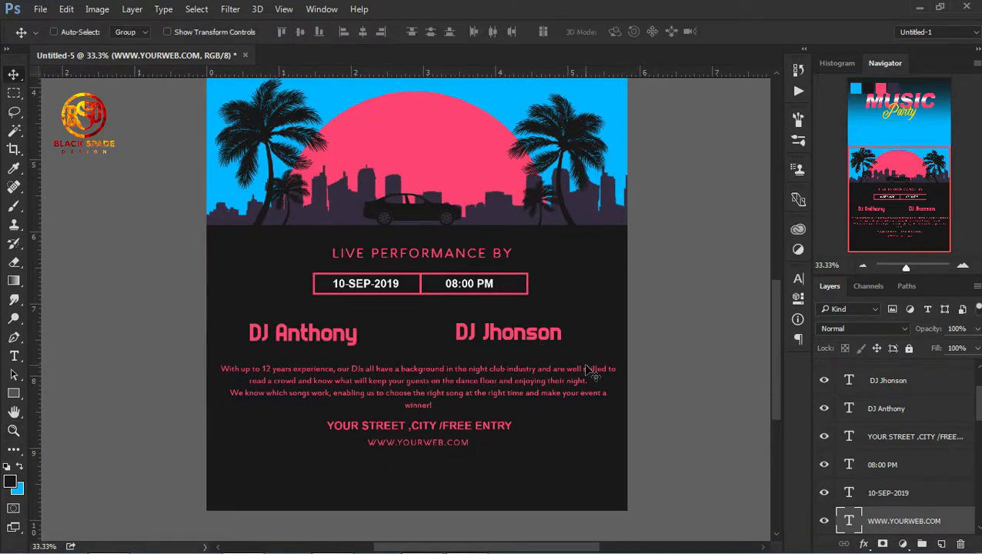
pyautogui.scroll(-5, 979, 407)
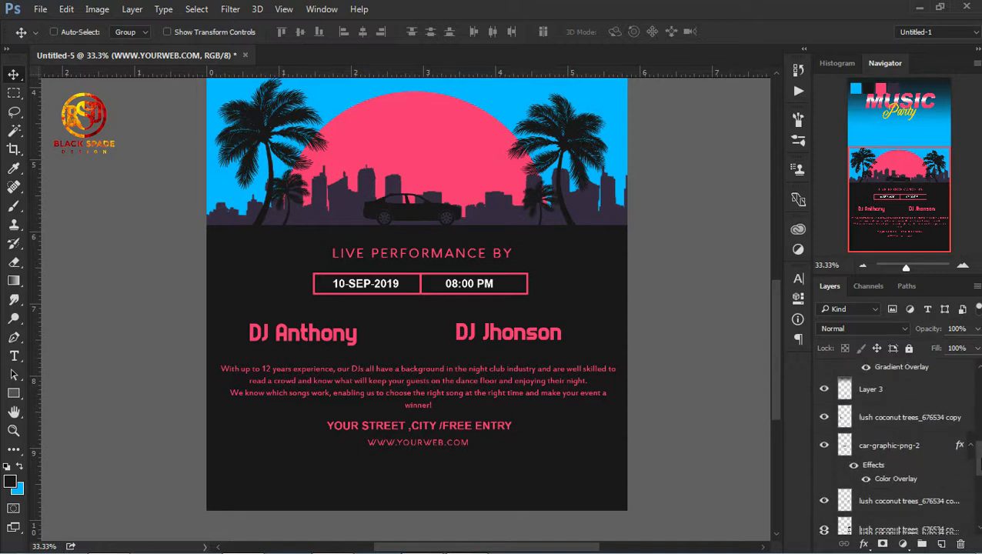
pyautogui.scroll(-3, 900, 447)
pyautogui.click(918, 499)
pyautogui.rightClick(915, 496)
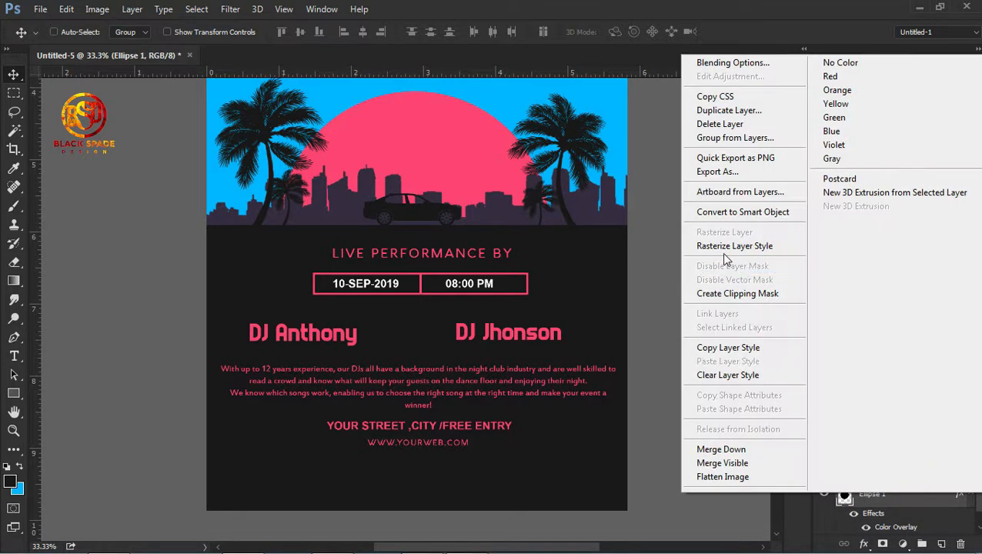
pyautogui.click(725, 254)
# - Duplicate the sun layer, raise the copy above the palm tree layer and shrink it to a small circle below the web address
pyautogui.moveTo(943, 495); pyautogui.dragTo(941, 543)
pyautogui.moveTo(910, 495); pyautogui.dragTo(909, 380)
pyautogui.moveTo(459, 162); pyautogui.dragTo(455, 300)
pyautogui.hotkey('ctrl', 't')
pyautogui.moveTo(281, 226); pyautogui.dragTo(336, 484)
pyautogui.press('Return')
# - Add a vertical guide at the poster's centre and scale the small pink circle down slightly
pyautogui.moveTo(34, 333); pyautogui.dragTo(421, 333)
pyautogui.rightClick(344, 484)
pyautogui.click(384, 398)
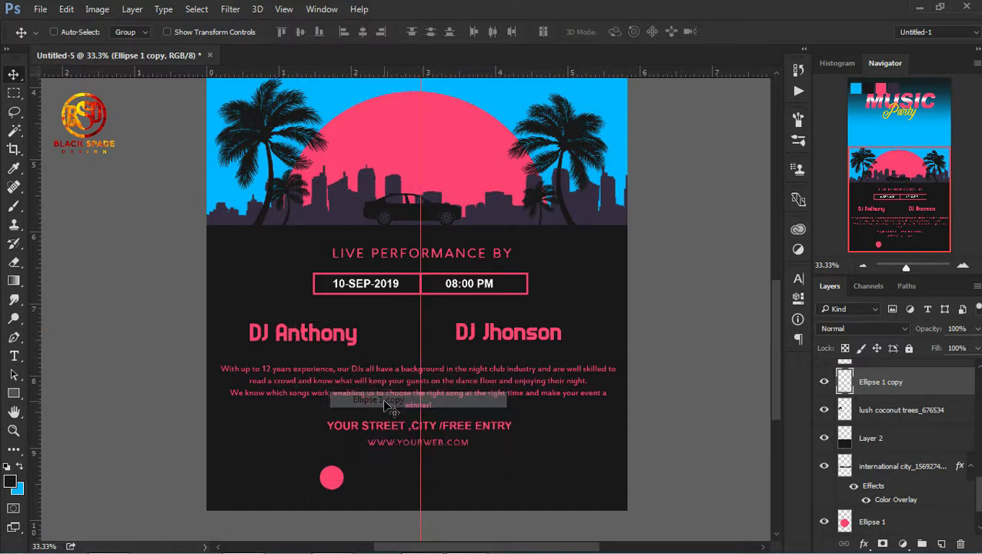
pyautogui.press('z')
pyautogui.keyDown('alt'); pyautogui.click(384, 405); pyautogui.keyUp('alt')
pyautogui.keyDown('alt'); pyautogui.click(389, 408); pyautogui.keyUp('alt')
pyautogui.click(388, 408)
pyautogui.hotkey('ctrl', 't')
pyautogui.moveTo(393, 453); pyautogui.dragTo(387, 452)
pyautogui.press('Return')
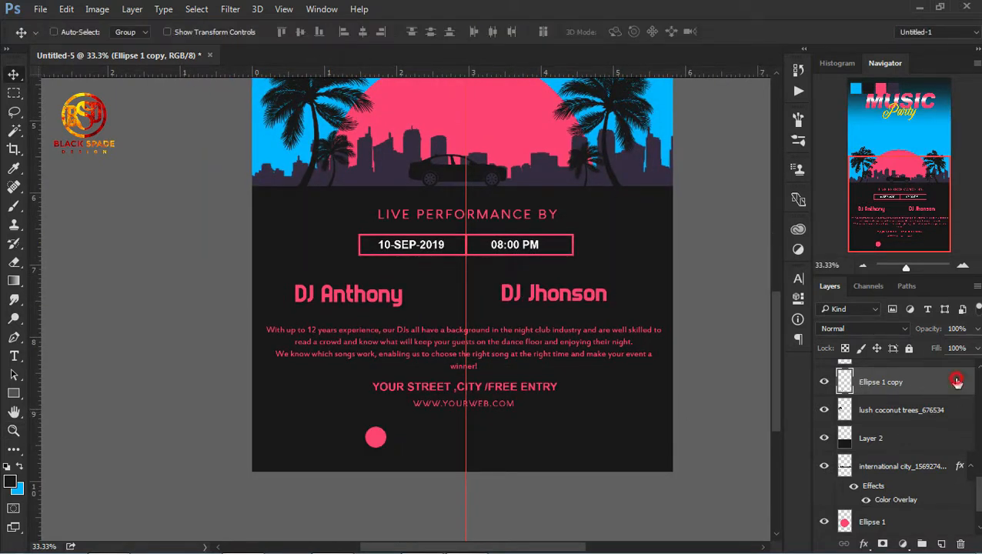
# - Duplicate the small circle, shift the copy to its right with a narrow gap and merge the two circle layers
pyautogui.hotkey('ctrl', 'j')
pyautogui.hotkey('shift', 'Right')
pyautogui.hotkey('shift', 'Right')
pyautogui.hotkey('shift', 'Right')
pyautogui.hotkey('shift', 'Right')
pyautogui.hotkey('shift', 'Right')
pyautogui.hotkey('shift', 'Right')
pyautogui.hotkey('shift', 'Right')
pyautogui.hotkey('shift', 'Right')
pyautogui.hotkey('shift', 'Right')
pyautogui.hotkey('shift', 'Right')
pyautogui.hotkey('shift', 'Right')
pyautogui.keyDown('shift'); pyautogui.click(905, 411); pyautogui.keyUp('shift')
pyautogui.rightClick(931, 409)
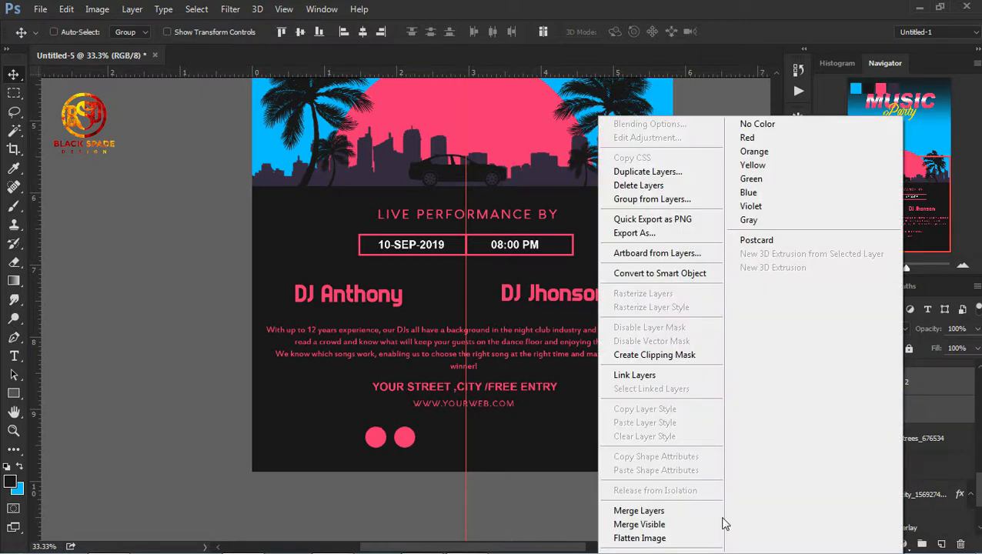
pyautogui.click(654, 507)
# - Duplicate the merged circle pair twice, shifting the copies right to form an evenly spaced row of five circles
pyautogui.moveTo(929, 384); pyautogui.dragTo(943, 544)
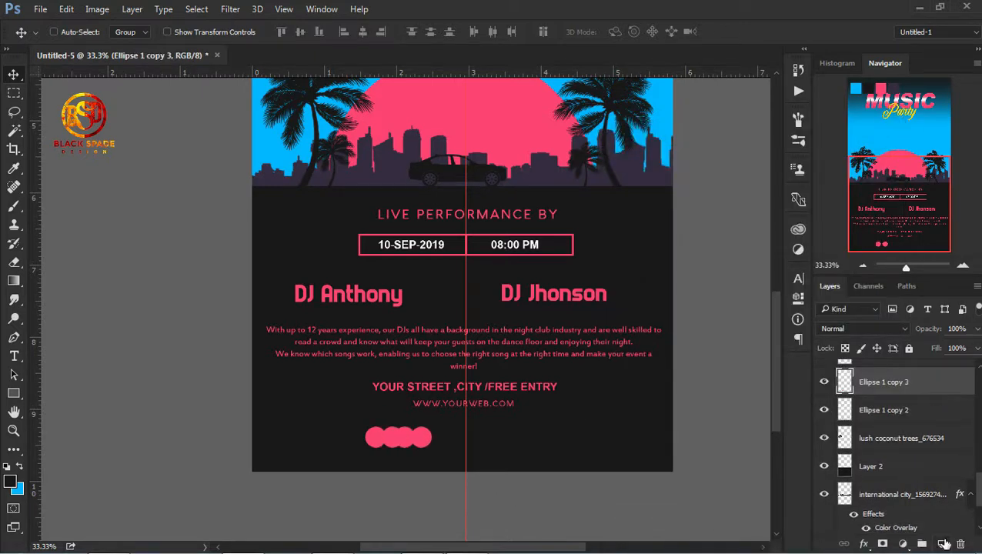
pyautogui.hotkey('shift', 'Right')
pyautogui.hotkey('shift', 'Right')
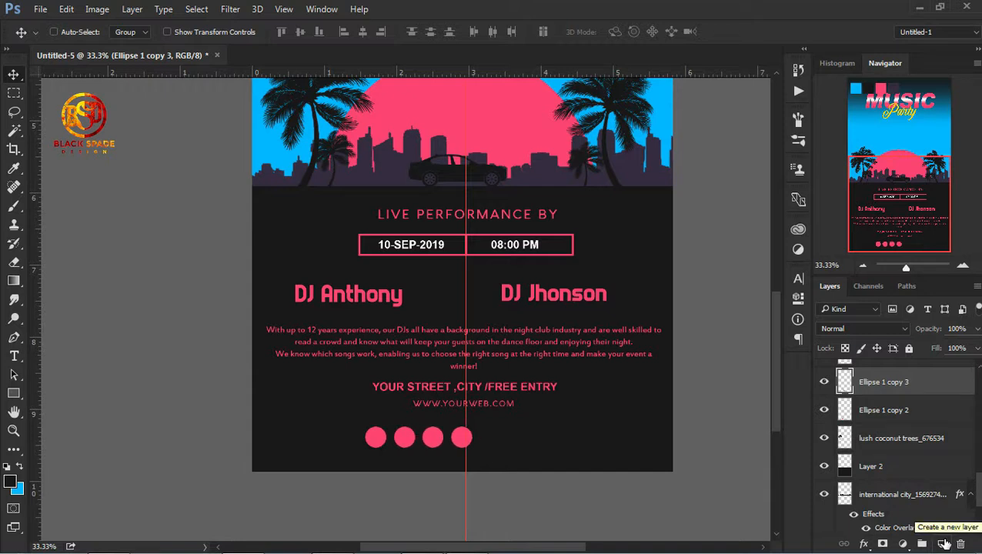
pyautogui.moveTo(942, 382); pyautogui.dragTo(943, 543)
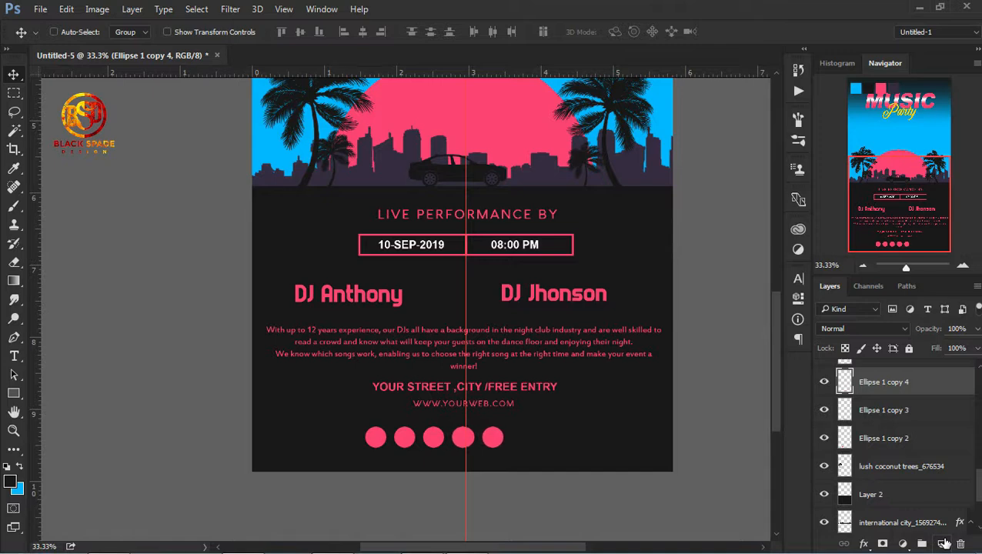
pyautogui.moveTo(509, 457); pyautogui.dragTo(504, 454)
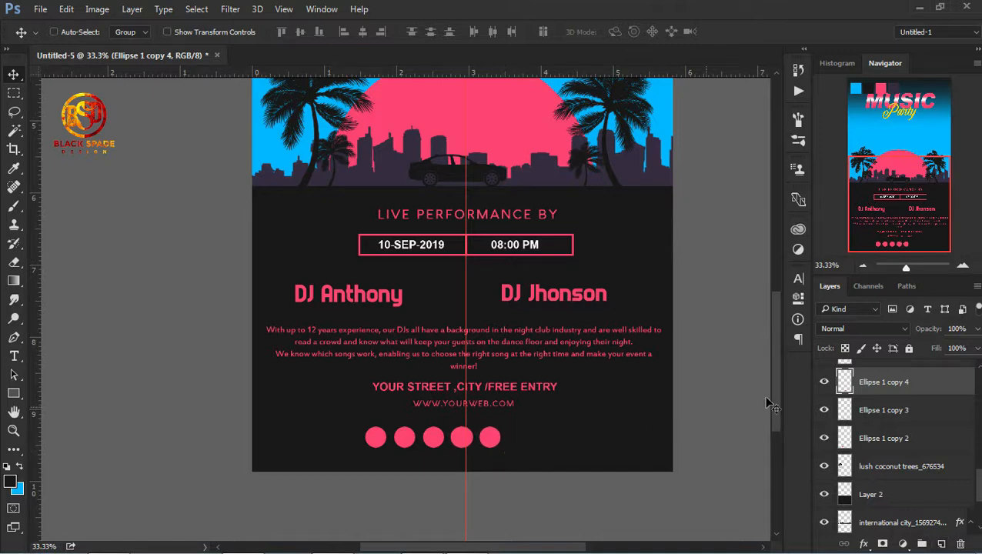
# - Merge all the small circle layers into one and centre the row on the vertical guide
pyautogui.keyDown('shift'); pyautogui.click(905, 438); pyautogui.keyUp('shift')
pyautogui.rightClick(904, 438)
pyautogui.click(684, 508)
pyautogui.moveTo(498, 466); pyautogui.dragTo(531, 466)
# - Place the Facebook, YouTube, Twitter, Snapchat and Instagram icon files from the image folder into the poster
pyautogui.click(105, 536)
pyautogui.click(313, 127)
pyautogui.keyDown('ctrl'); pyautogui.click(469, 123); pyautogui.keyUp('ctrl')
pyautogui.keyDown('ctrl'); pyautogui.click(706, 123); pyautogui.keyUp('ctrl')
pyautogui.moveTo(470, 123); pyautogui.dragTo(369, 431)
pyautogui.press('Return')
pyautogui.press('Return')
pyautogui.press('Return')
pyautogui.press('Return')
pyautogui.press('Return')
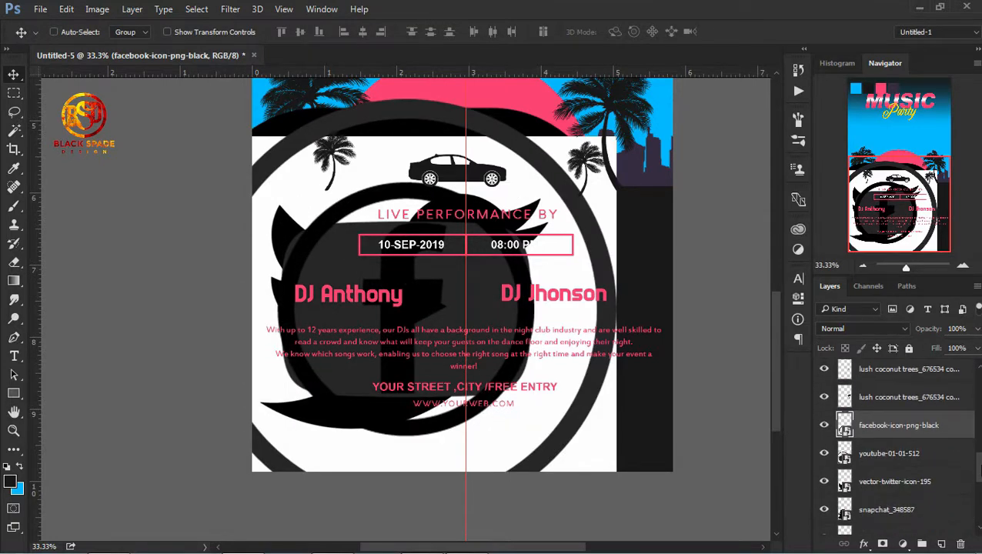
# - Lasso the outer ring of the large Facebook icon and rasterize its layer
pyautogui.hotkey('ctrl', 't')
pyautogui.press('Escape')
pyautogui.click(14, 111)
pyautogui.moveTo(355, 231)
pyautogui.mouseDown()
pyautogui.moveTo(353, 338)
pyautogui.moveTo(329, 127)
pyautogui.moveTo(477, 339)
pyautogui.moveTo(381, 224)
pyautogui.mouseUp()
pyautogui.press('Delete')
pyautogui.click(482, 222)
pyautogui.rightClick(899, 404)
pyautogui.click(598, 402)
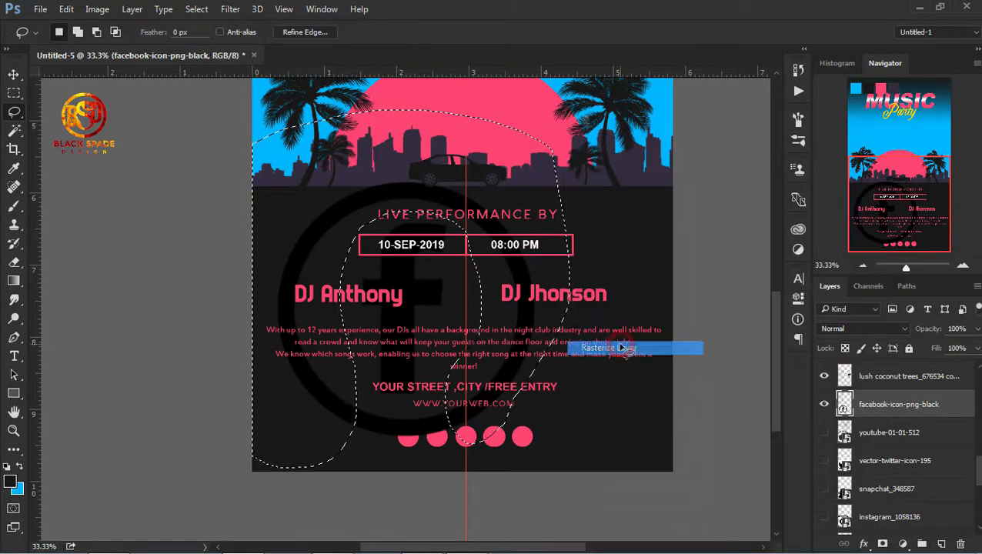
# - Delete the lassoed ring around the Facebook f and clear the selection
pyautogui.press('Delete')
pyautogui.hotkey('ctrl', 'd')
pyautogui.moveTo(409, 412); pyautogui.dragTo(267, 462)
pyautogui.click(196, 9)
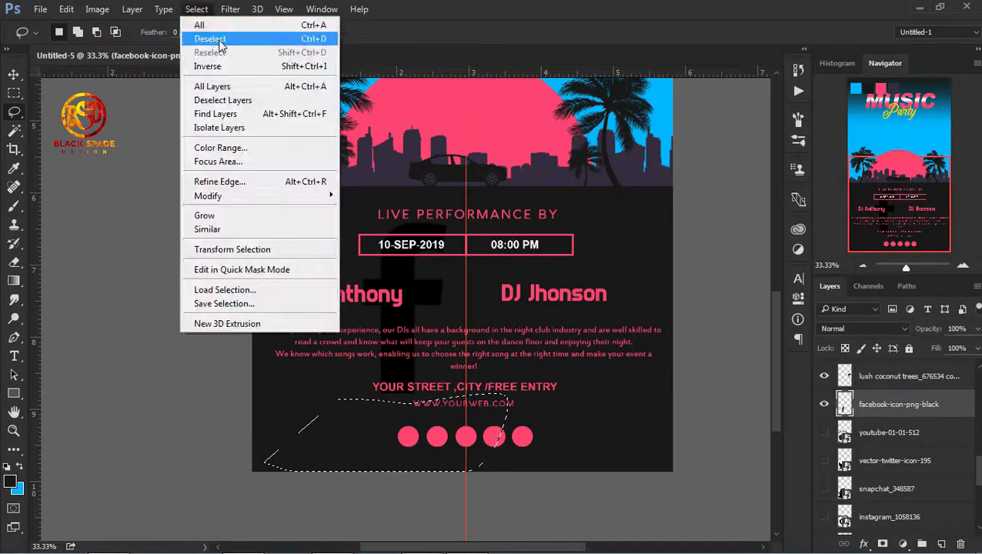
pyautogui.click(192, 37)
# - Scale the Facebook f down and place it over the first pink circle
pyautogui.press('v')
pyautogui.moveTo(406, 301); pyautogui.dragTo(412, 360)
pyautogui.click(864, 543)
pyautogui.click(855, 462)
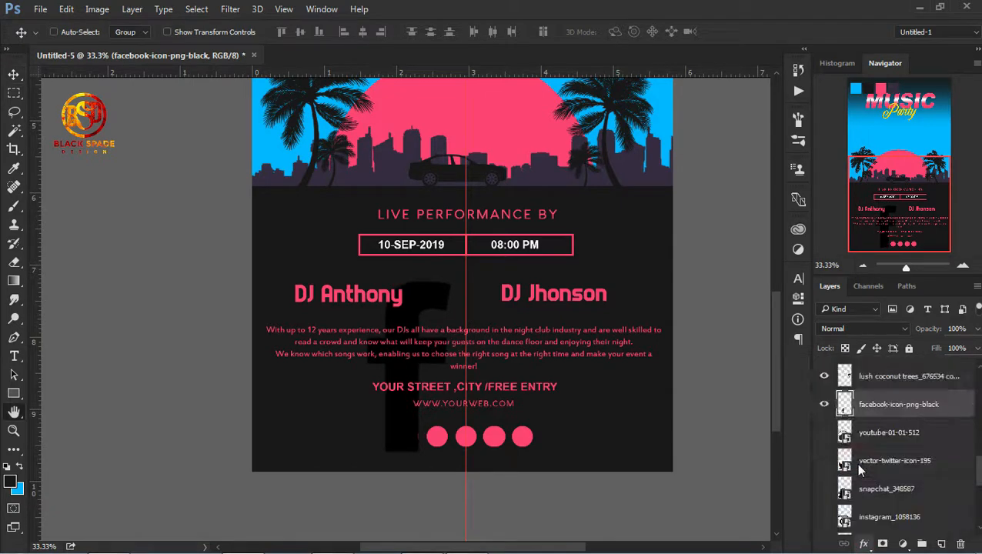
pyautogui.click(881, 266)
pyautogui.hotkey('ctrl', 't')
pyautogui.moveTo(362, 275); pyautogui.dragTo(411, 429)
pyautogui.press('Return')
# - Refine the Facebook f's size and position so it sits centred inside the first circle
pyautogui.press('z')
pyautogui.click(512, 482)
pyautogui.scroll(-2, 512, 482)
pyautogui.press('v')
pyautogui.hotkey('ctrl', 't')
pyautogui.moveTo(394, 377); pyautogui.dragTo(406, 423)
pyautogui.press('Return')
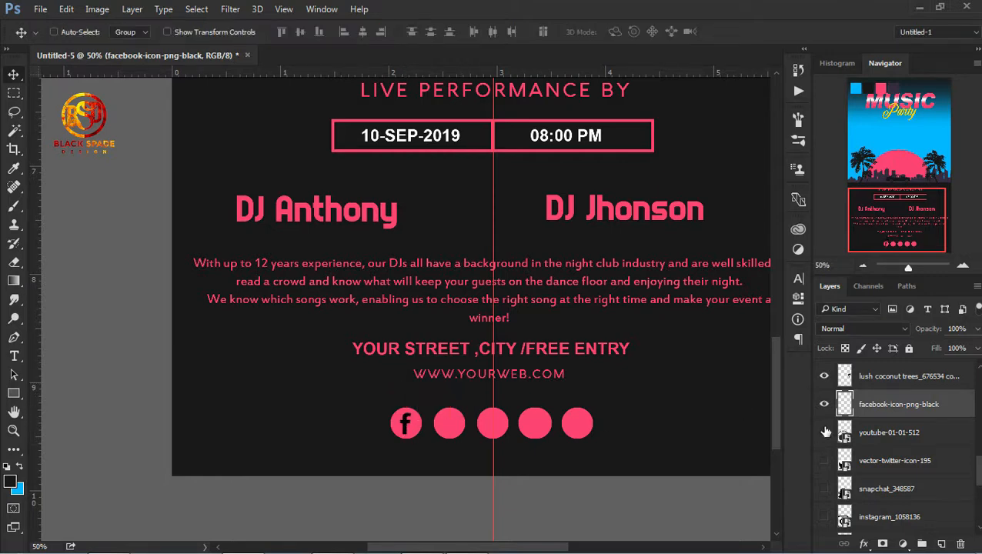
# - Show the YouTube icon layer, rasterize it and scale the icon down to about half size
pyautogui.click(824, 432)
pyautogui.rightClick(881, 432)
pyautogui.click(626, 353)
pyautogui.hotkey('ctrl', 't')
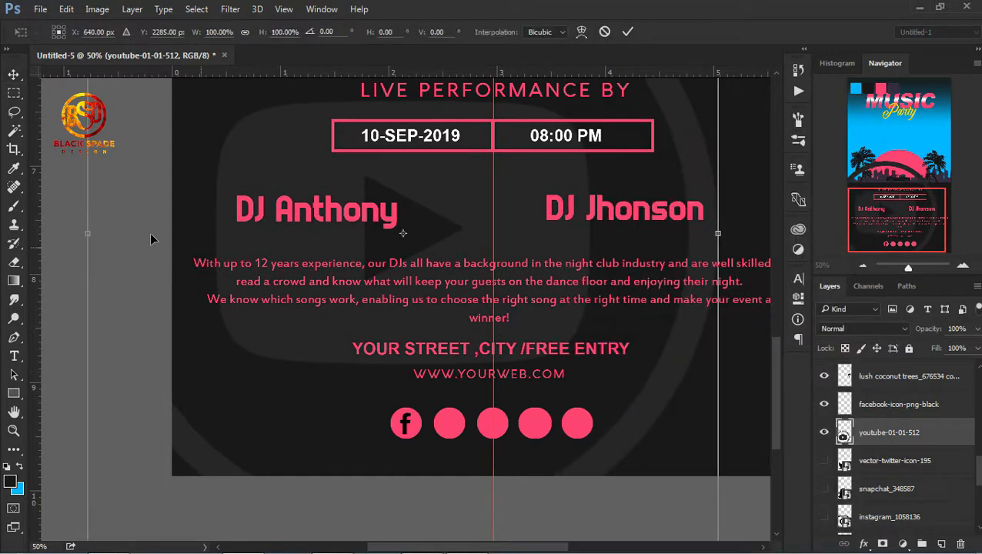
pyautogui.hotkey('ctrl', '-')
pyautogui.moveTo(208, 493); pyautogui.dragTo(281, 307)
pyautogui.press('Return')
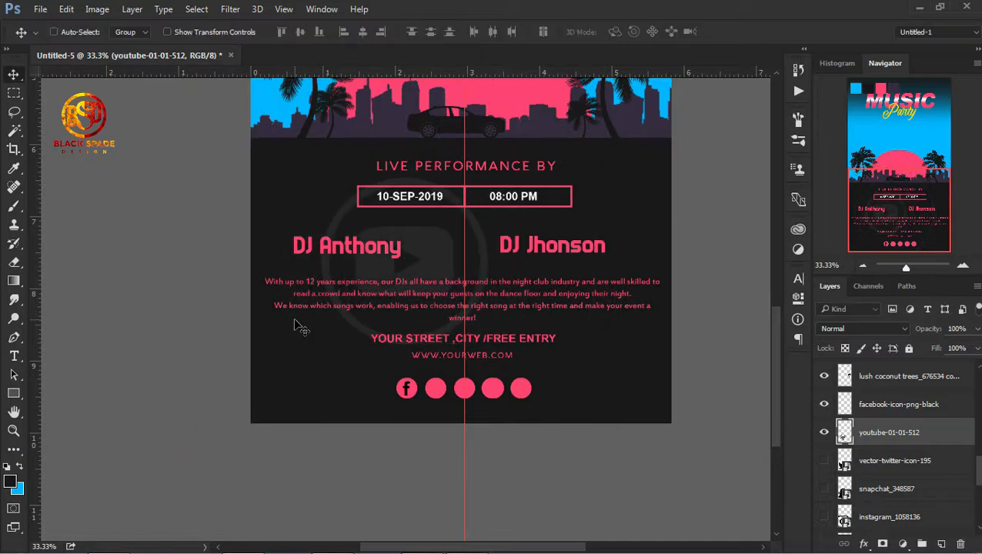
# - Lasso and delete the ring around the YouTube icon, leaving only the rounded play button
pyautogui.press('z')
pyautogui.hotkey('ctrl', '+')
pyautogui.click(15, 112)
pyautogui.moveTo(324, 188); pyautogui.dragTo(296, 344)
pyautogui.moveTo(496, 250); pyautogui.dragTo(499, 252)
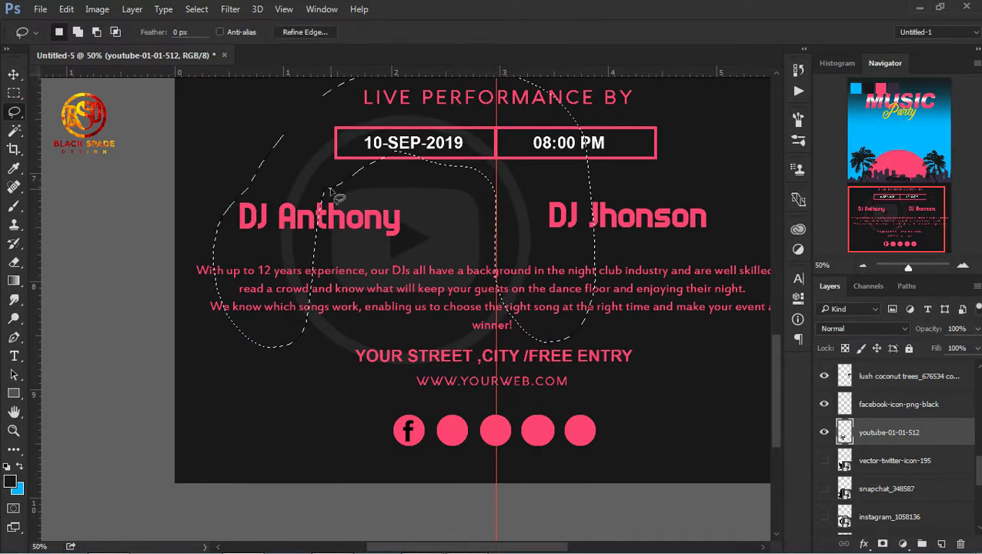
pyautogui.press('Delete')
pyautogui.moveTo(564, 417); pyautogui.dragTo(508, 291)
pyautogui.moveTo(231, 415); pyautogui.dragTo(225, 408)
pyautogui.press('Delete')
pyautogui.hotkey('ctrl', 'd')
pyautogui.press('v')
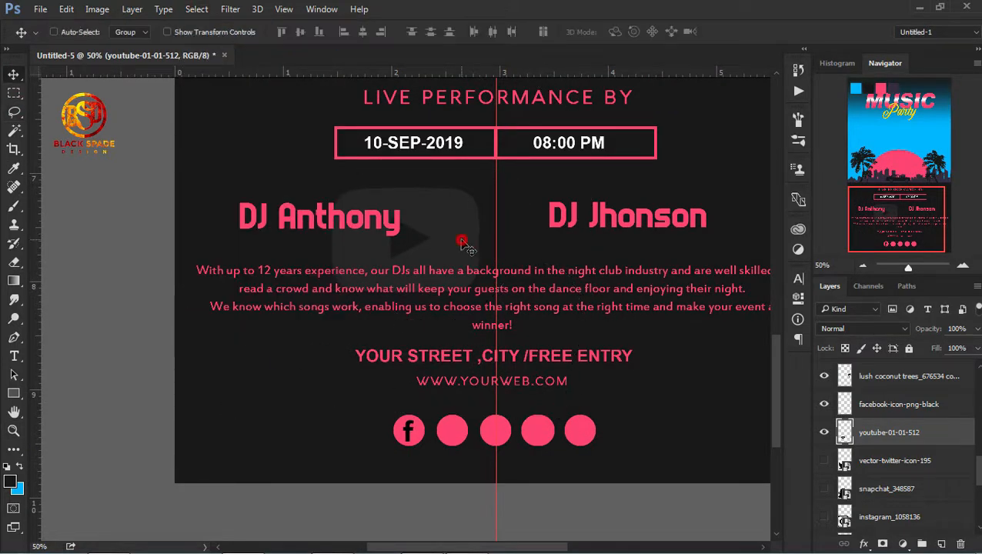
# - Shrink the YouTube play button and centre it in the second pink circle
pyautogui.moveTo(468, 247); pyautogui.dragTo(462, 377)
pyautogui.hotkey('ctrl', 't')
pyautogui.moveTo(350, 320); pyautogui.dragTo(450, 388)
pyautogui.press('Return')
pyautogui.press('z')
pyautogui.click(534, 426)
pyautogui.press('v')
pyautogui.moveTo(438, 406)
pyautogui.mouseDown()
pyautogui.moveTo(435, 396)
pyautogui.moveTo(450, 415)
pyautogui.mouseUp()
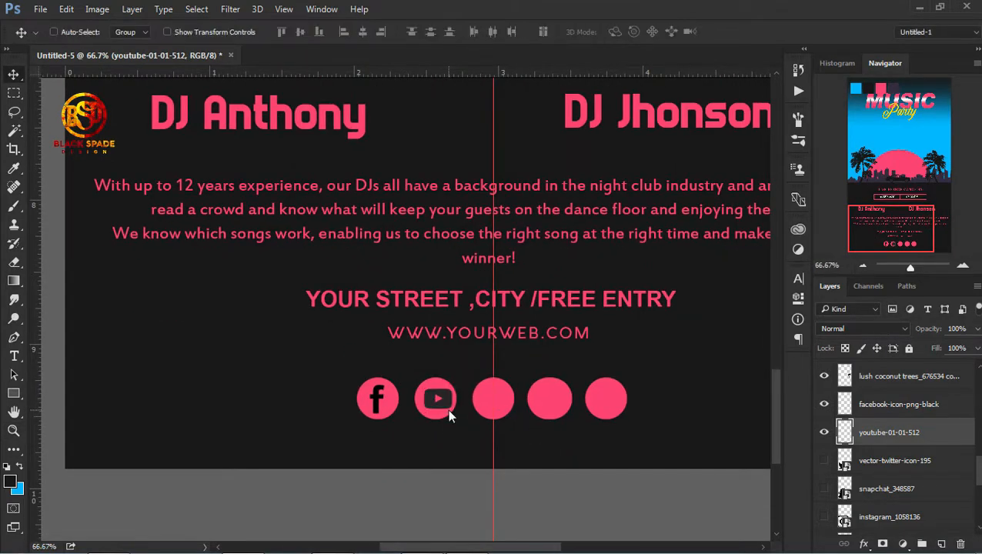
# - Show the Twitter icon layer and delete the white background around the bird with the Magic Wand
pyautogui.click(823, 460)
pyautogui.click(892, 460)
pyautogui.press('z')
pyautogui.keyDown('alt'); pyautogui.click(706, 254); pyautogui.keyUp('alt')
pyautogui.click(15, 129)
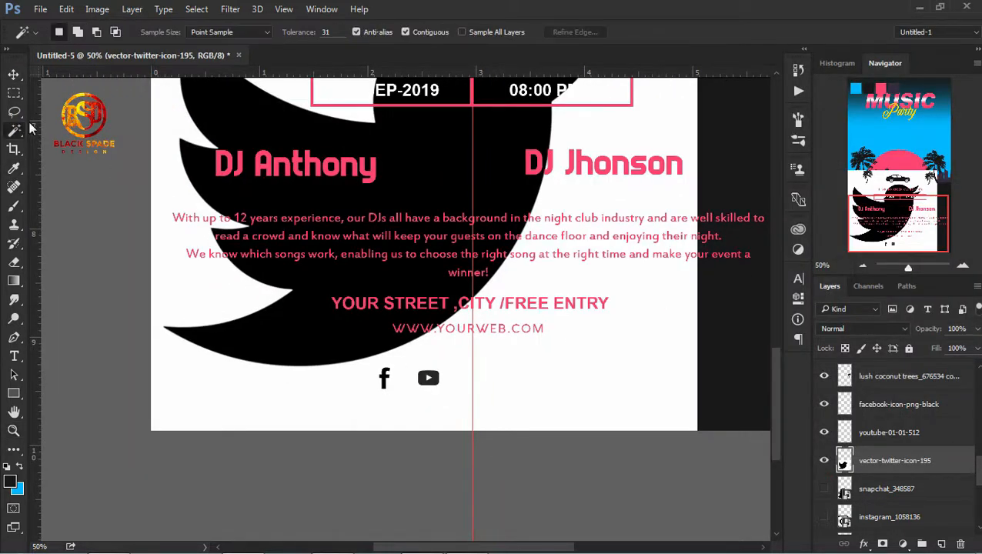
pyautogui.click(576, 343)
pyautogui.press('Delete')
pyautogui.click(196, 9)
pyautogui.click(220, 37)
# - Move the Twitter bird aside and delete its remaining white background area with the Magic Wand
pyautogui.press('v')
pyautogui.moveTo(434, 186); pyautogui.dragTo(576, 170)
pyautogui.press('z')
pyautogui.keyDown('alt'); pyautogui.click(513, 280); pyautogui.keyUp('alt')
pyautogui.press('v')
pyautogui.click(12, 132)
pyautogui.click(351, 231)
pyautogui.press('Delete')
pyautogui.click(196, 9)
pyautogui.click(219, 37)
# - Scale the Twitter bird down and place it over the third pink circle
pyautogui.press('v')
pyautogui.hotkey('ctrl', 't')
pyautogui.moveTo(380, 144); pyautogui.dragTo(443, 343)
pyautogui.press('Return')
pyautogui.press('z')
pyautogui.click(439, 353)
pyautogui.click(442, 356)
# - Clear the leftover white mark near the Twitter bird and shrink the bird to fit inside the third circle
pyautogui.press('l')
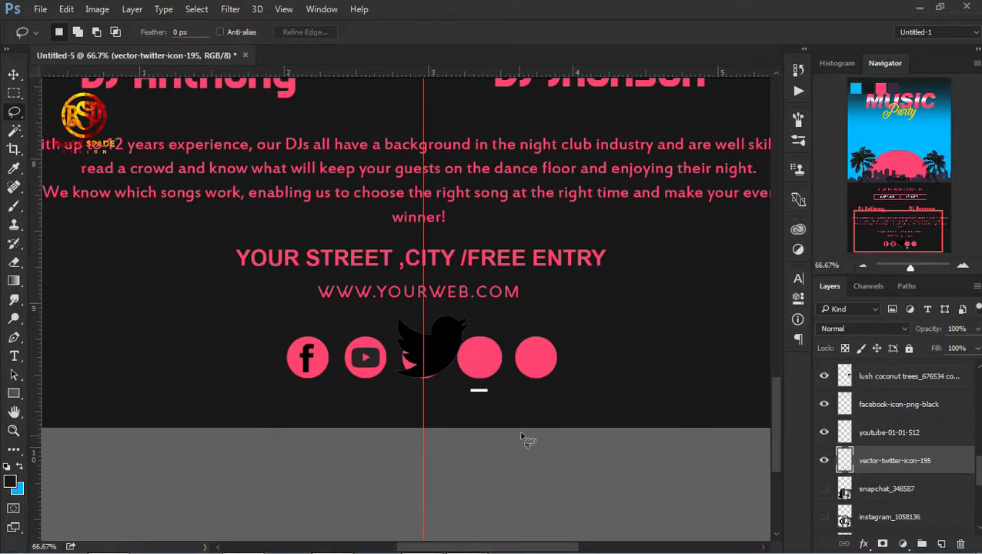
pyautogui.press('v')
pyautogui.hotkey('ctrl', 't')
pyautogui.moveTo(471, 317)
pyautogui.mouseDown()
pyautogui.moveTo(450, 330)
pyautogui.moveTo(433, 358)
pyautogui.moveTo(437, 348)
pyautogui.mouseUp()
pyautogui.press('Return')
pyautogui.hotkey('ctrl', 't')
pyautogui.press('Return')
# - Show the Snapchat icon layer and scale the ghost down to about 6.5% of its size
pyautogui.click(824, 489)
pyautogui.click(885, 488)
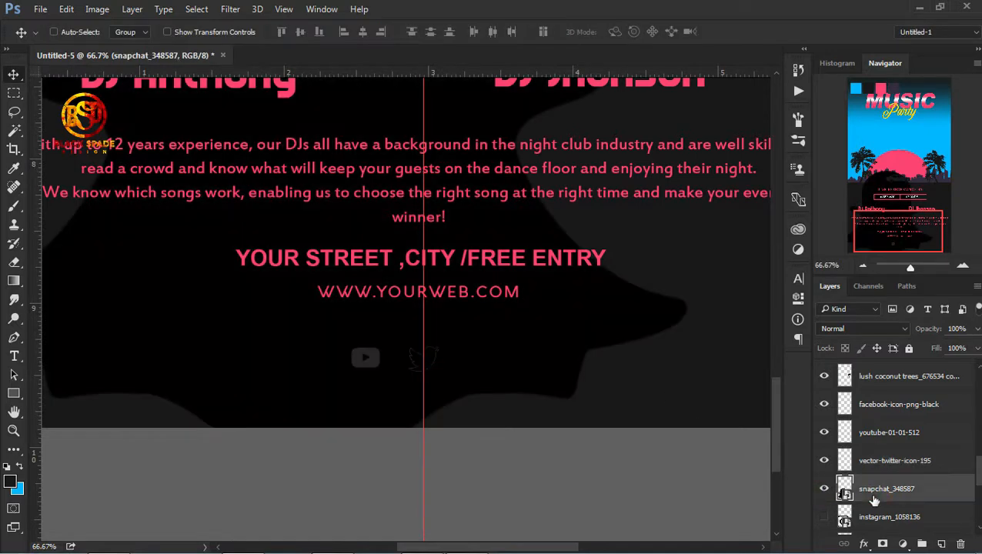
pyautogui.hotkey('ctrl', '-')
pyautogui.hotkey('ctrl', '-')
pyautogui.hotkey('ctrl', '-')
pyautogui.hotkey('ctrl', '-')
pyautogui.hotkey('ctrl', 't')
pyautogui.moveTo(291, 323); pyautogui.dragTo(366, 397)
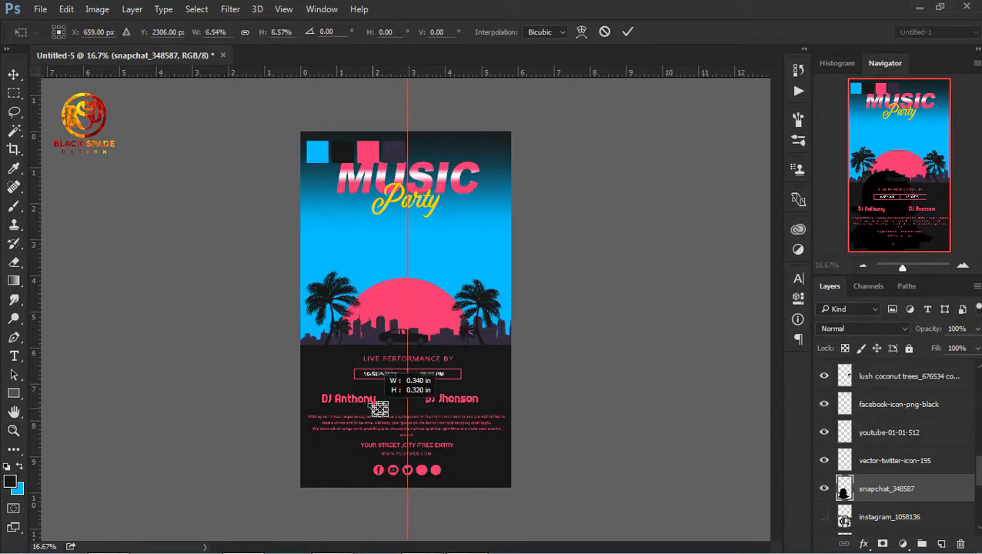
pyautogui.press('Return')
# - Move the Snapchat ghost onto the fourth pink circle and fit it inside
pyautogui.press('z')
pyautogui.click(501, 271)
pyautogui.hotkey('ctrl', '+')
pyautogui.press('v')
pyautogui.moveTo(329, 269); pyautogui.dragTo(449, 433)
pyautogui.hotkey('ctrl', 't')
pyautogui.press('Return')
pyautogui.hotkey('ctrl', 't')
pyautogui.press('Return')
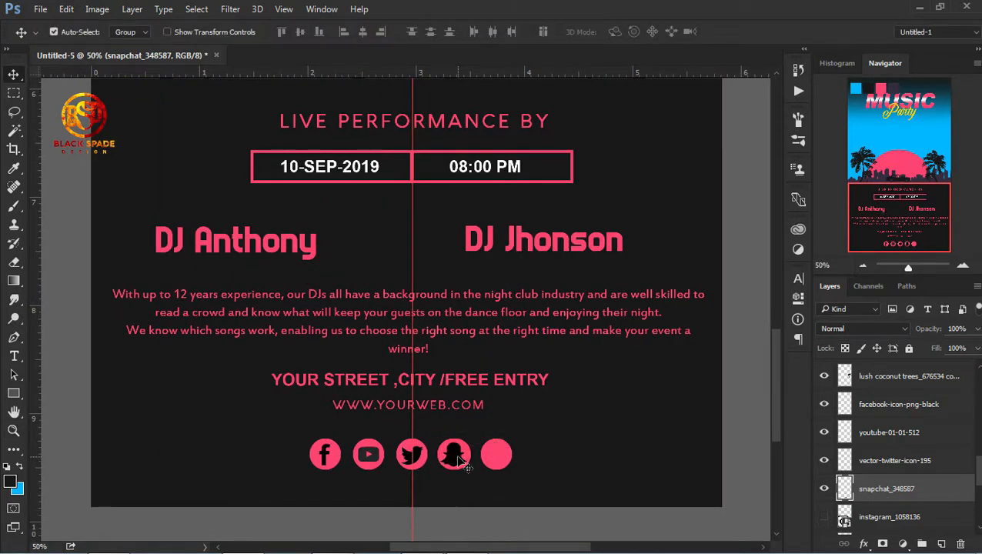
pyautogui.hotkey('ctrl', 't')
pyautogui.press('Return')
# - Show the Instagram icon layer, scale the icon down and centre it in the fifth pink circle
pyautogui.click(824, 517)
pyautogui.click(885, 516)
pyautogui.hotkey('ctrl', '-')
pyautogui.hotkey('ctrl', '-')
pyautogui.hotkey('ctrl', 't')
pyautogui.moveTo(316, 241); pyautogui.dragTo(499, 477)
pyautogui.press('Return')
pyautogui.hotkey('ctrl', '+')
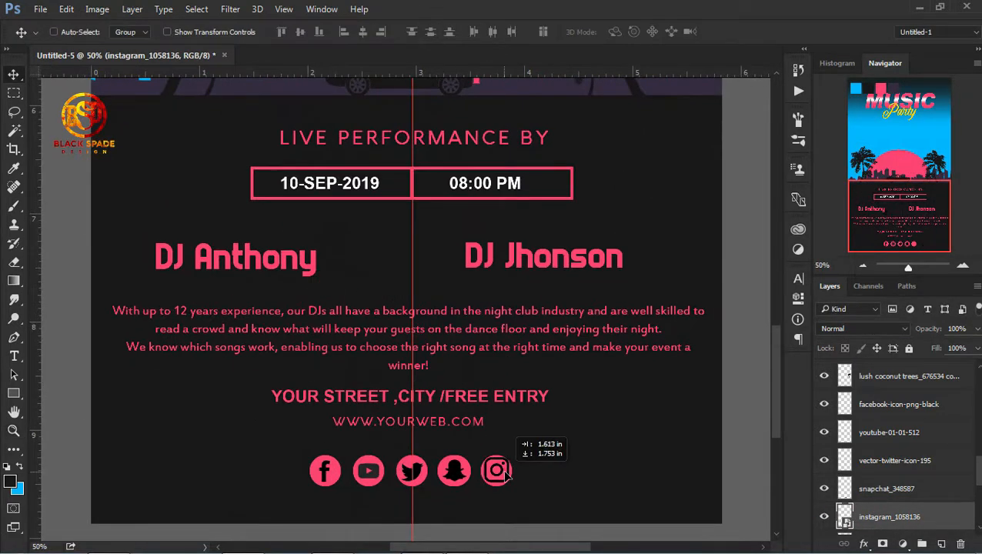
pyautogui.press('ctrl')
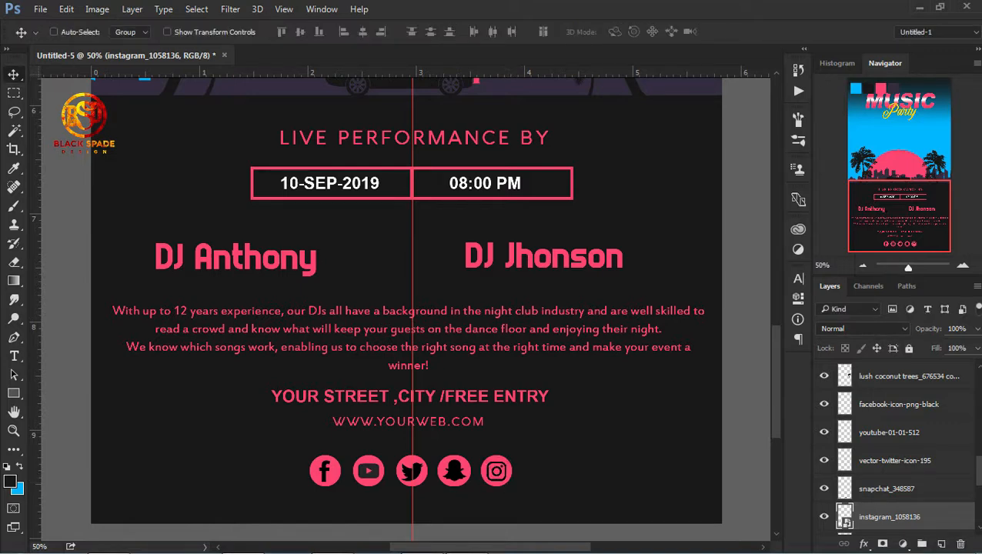
# - Group the five social media icon layers and toggle the group's visibility to check it
pyautogui.scroll(-2, 914, 431)
pyautogui.scroll(2, 915, 416)
pyautogui.keyDown('shift'); pyautogui.click(914, 406); pyautogui.keyUp('shift')
pyautogui.hotkey('ctrl', 'g')
pyautogui.click(824, 394)
pyautogui.click(824, 394)
# - Duplicate the dark Layer 2 above the icon group and clip the copy to the group
pyautogui.moveTo(885, 474); pyautogui.dragTo(871, 396)
pyautogui.rightClick(870, 400)
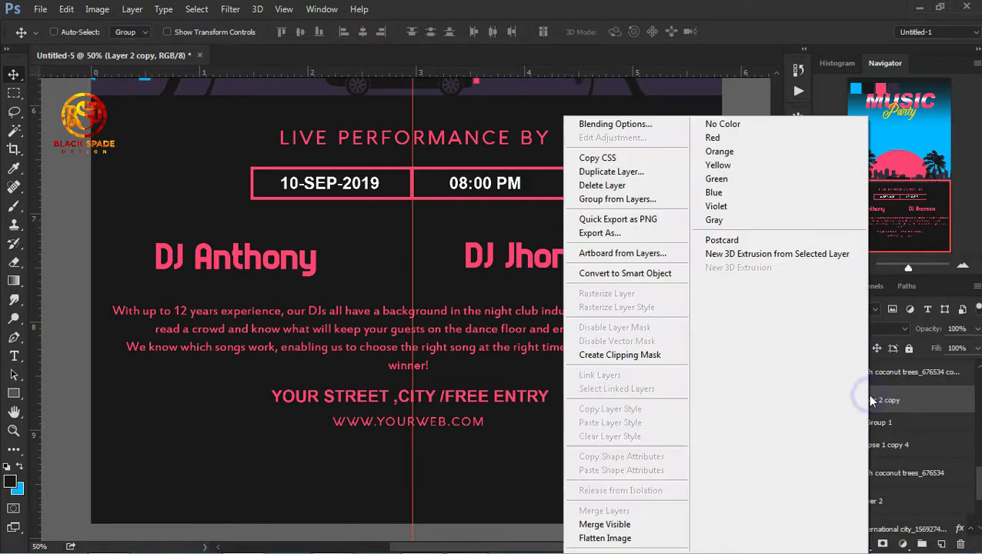
pyautogui.click(668, 356)
pyautogui.hotkey('ctrl', '-')
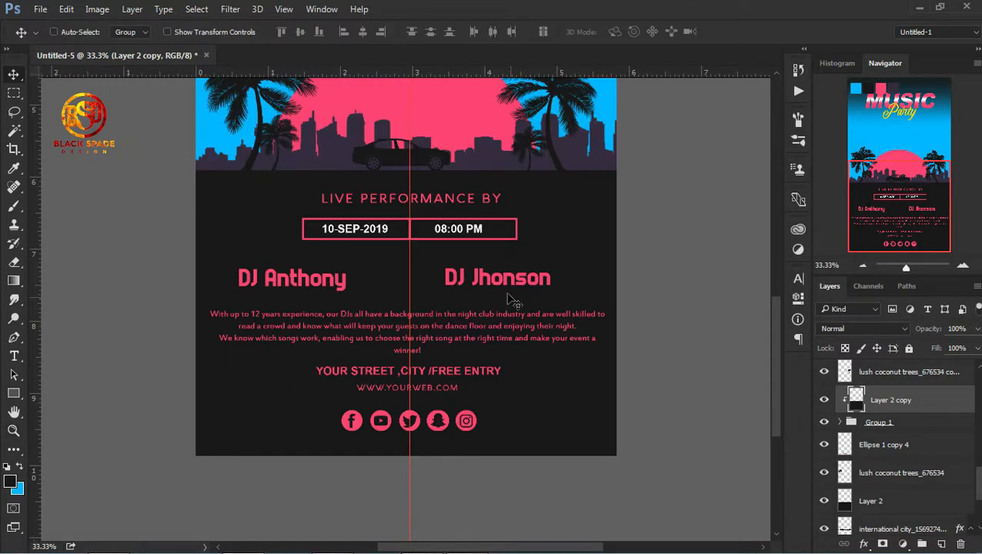
# - Move the two DJ names so they sit evenly on either side of the vertical guide
pyautogui.rightClick(327, 286)
pyautogui.click(338, 290)
pyautogui.moveTo(342, 293); pyautogui.dragTo(382, 297)
pyautogui.rightClick(482, 277)
pyautogui.click(494, 281)
pyautogui.moveTo(499, 285); pyautogui.dragTo(504, 288)
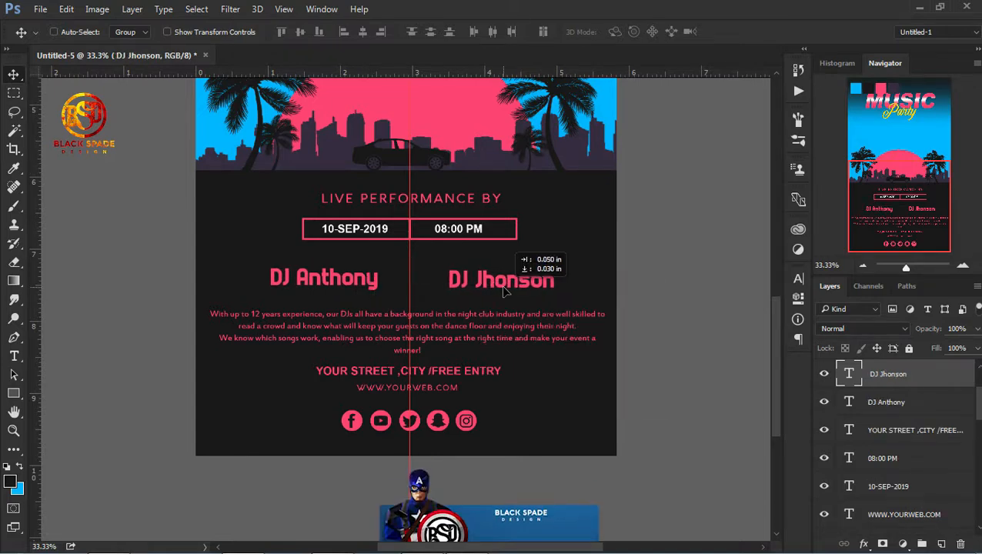
# - Hide the Color Mat layer with the colour swatches above the poster title
pyautogui.moveTo(568, 62); pyautogui.dragTo(578, 310)
pyautogui.scroll(2, 948, 432)
pyautogui.click(824, 373)
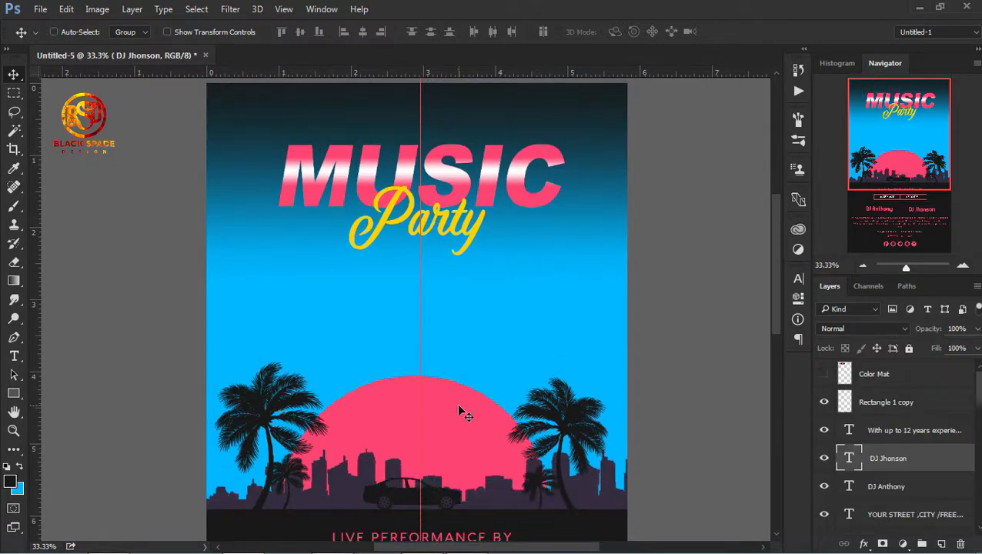
# - Place the hd lens flares_222018 image in the poster and move it onto the M of MUSIC
pyautogui.click(107, 539)
pyautogui.moveTo(375, 151); pyautogui.dragTo(375, 363)
pyautogui.press('Return')
pyautogui.moveTo(405, 323); pyautogui.dragTo(306, 199)
# - Add a Hue/Saturation adjustment clipped to the lens flare, lowering its saturation and raising its lightness
pyautogui.click(906, 544)
pyautogui.click(866, 368)
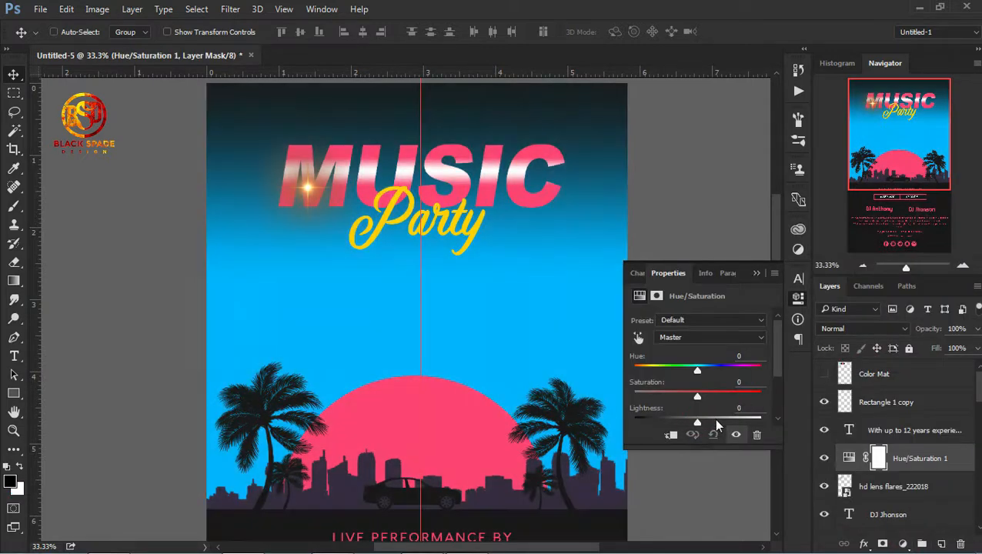
pyautogui.hotkey('ctrl', 'alt', 'g')
pyautogui.moveTo(677, 399); pyautogui.dragTo(659, 397)
pyautogui.moveTo(697, 422); pyautogui.dragTo(728, 423)
# - Merge the lens flare with its adjustment and place a duplicate of it on the C of MUSIC
pyautogui.click(756, 275)
pyautogui.rightClick(833, 486)
pyautogui.click(712, 525)
pyautogui.moveTo(322, 210); pyautogui.dragTo(513, 174)
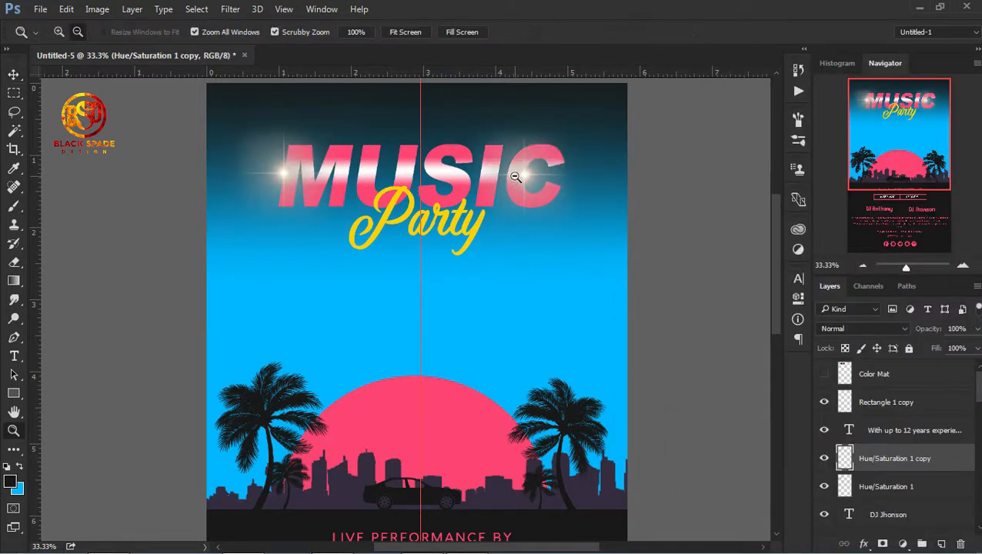
pyautogui.hotkey('ctrl', '-')
pyautogui.hotkey('ctrl', '-')
pyautogui.hotkey('ctrl', '+')
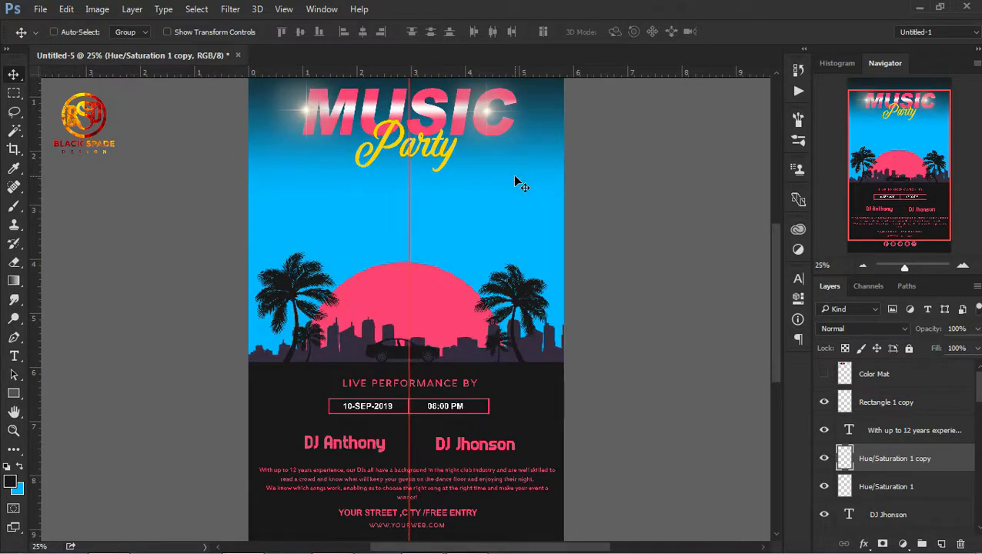
# - Draw a 1748 × 2960 px rectangle shape covering the whole poster, above the Rectangle 1 copy layer
pyautogui.press('z')
pyautogui.hotkey('ctrl', '-')
pyautogui.click(912, 401)
pyautogui.click(13, 392)
pyautogui.hotkey('ctrl', '+')
pyautogui.hotkey('ctrl', '+')
pyautogui.click(20, 397)
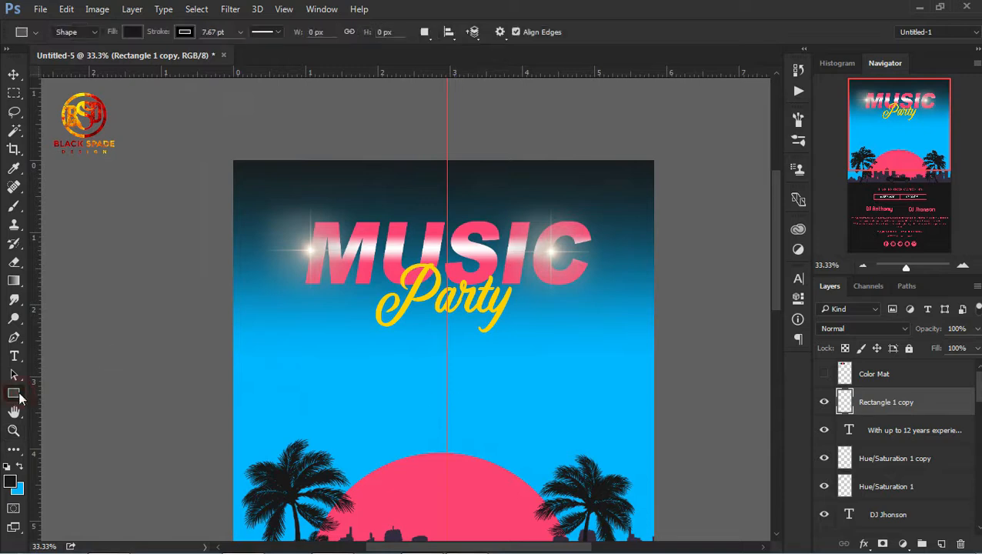
pyautogui.moveTo(233, 160); pyautogui.dragTo(654, 513)
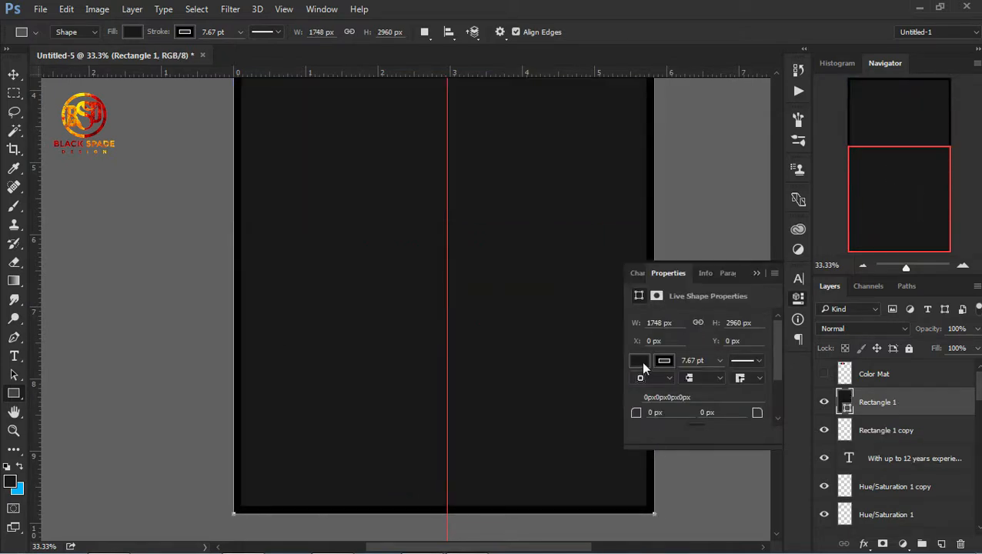
# - Set the fill of the Rectangle 1 shape to none, keeping only its stroke as a frame, and rasterize the layer
pyautogui.click(641, 362)
pyautogui.click(648, 148)
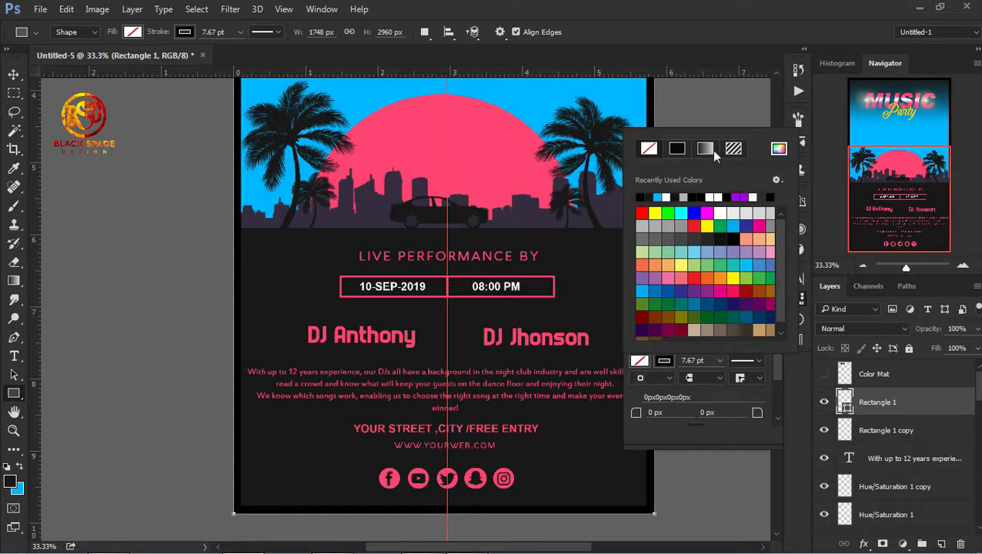
pyautogui.click(614, 221)
pyautogui.press('v')
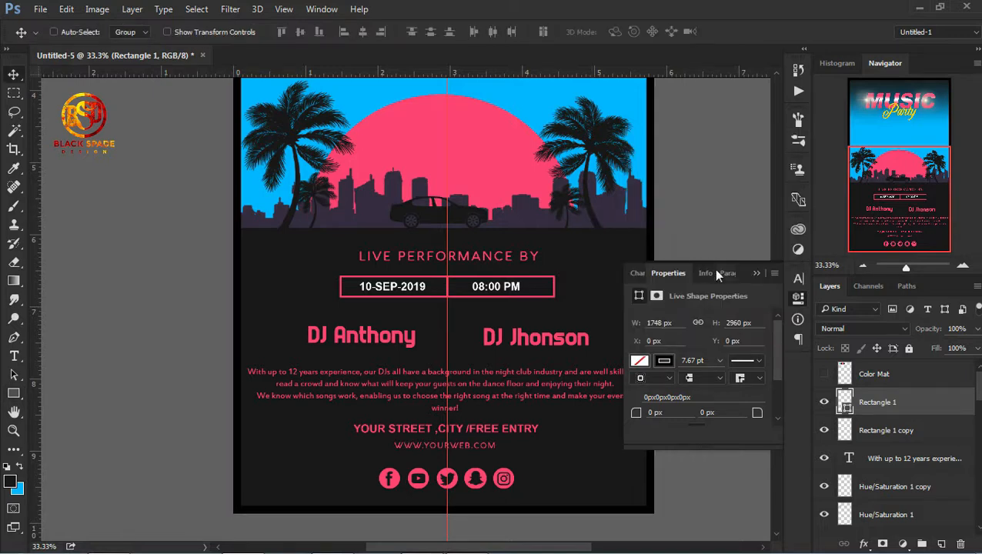
pyautogui.click(757, 273)
pyautogui.rightClick(891, 401)
pyautogui.click(646, 291)
pyautogui.moveTo(613, 221)
pyautogui.mouseDown()
pyautogui.moveTo(613, 543)
pyautogui.moveTo(610, 230)
pyautogui.mouseUp()
# - Add a Gradient Overlay to the Rectangle 1 frame using the Orange, Yellow, Orange preset and the Linear style
pyautogui.press('z')
pyautogui.keyDown('alt'); pyautogui.click(607, 228); pyautogui.keyUp('alt')
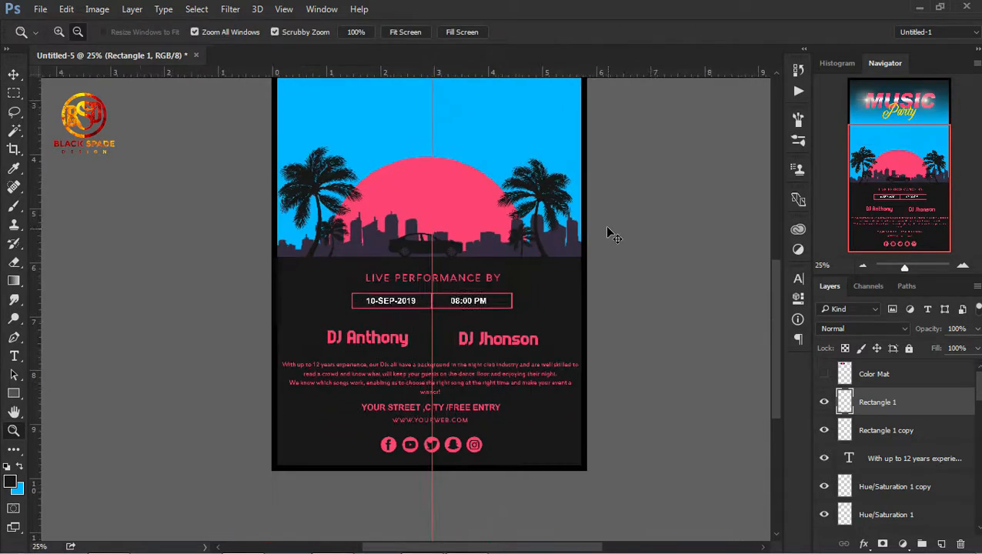
pyautogui.keyDown('alt'); pyautogui.click(608, 228); pyautogui.keyUp('alt')
pyautogui.click(608, 228)
pyautogui.keyDown('alt'); pyautogui.click(608, 228); pyautogui.keyUp('alt')
pyautogui.press('v')
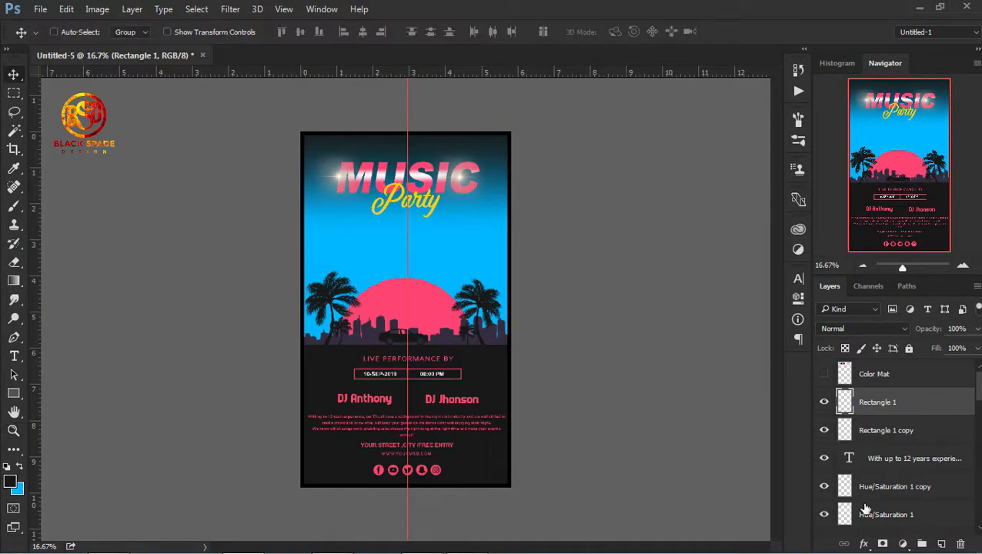
pyautogui.click(863, 544)
pyautogui.click(875, 476)
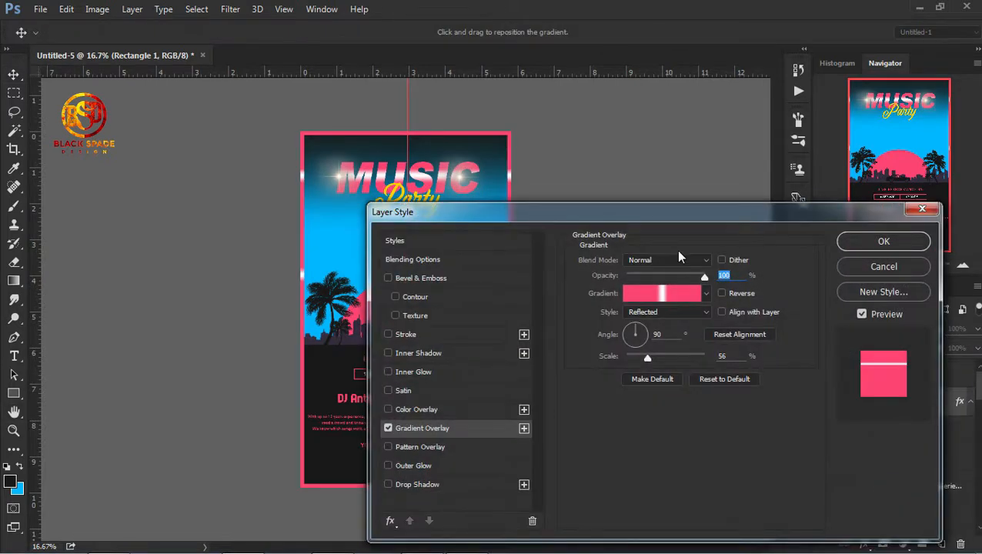
pyautogui.moveTo(650, 214); pyautogui.dragTo(759, 168)
pyautogui.click(770, 247)
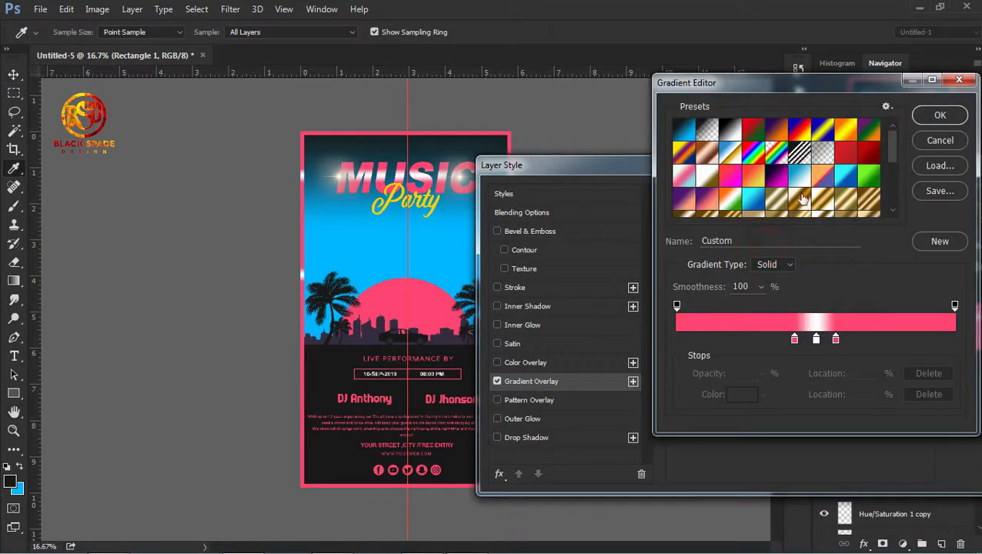
pyautogui.click(846, 130)
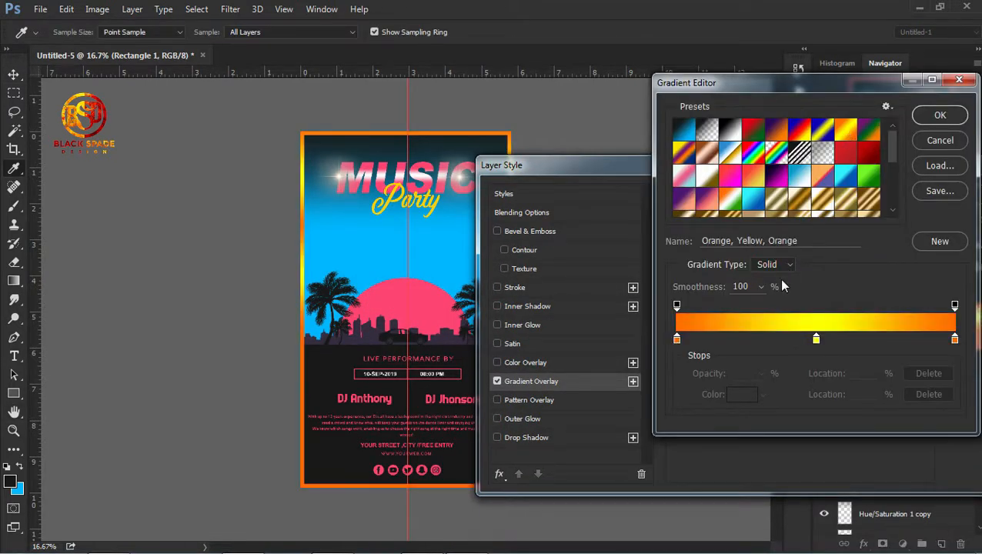
pyautogui.click(927, 120)
pyautogui.click(776, 264)
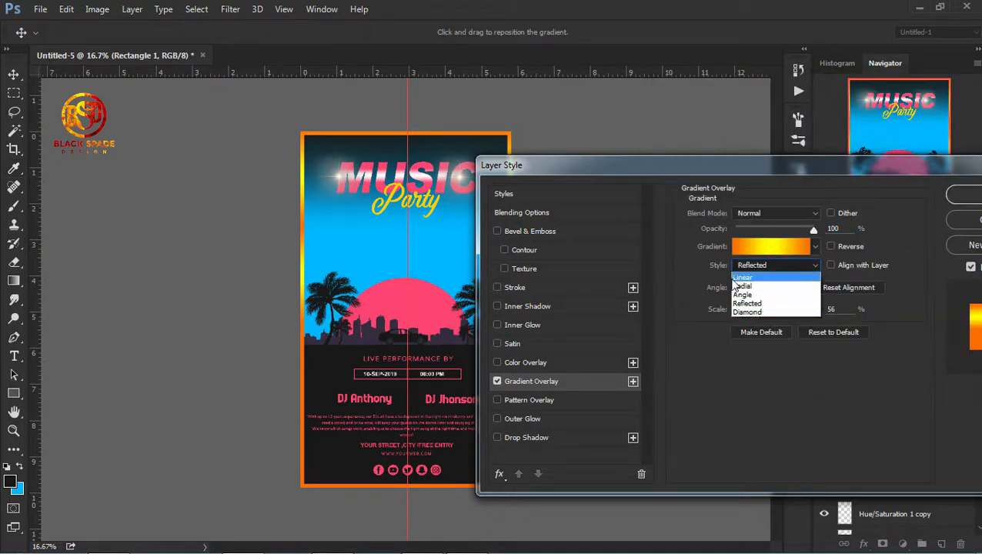
pyautogui.click(739, 277)
# - Recolor the overlay gradient's start stop with the poster's sky blue and its end stop with the sun's pink
pyautogui.click(773, 246)
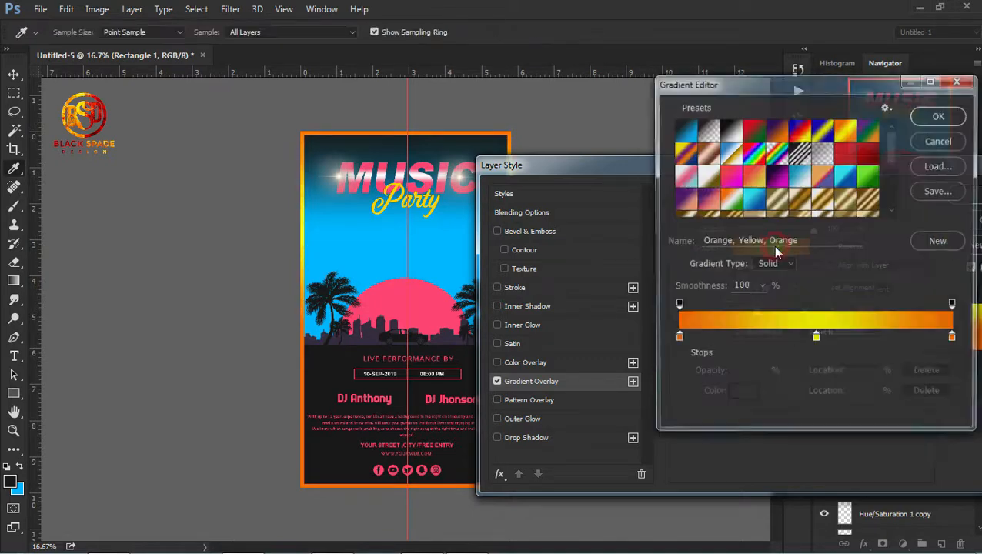
pyautogui.click(733, 394)
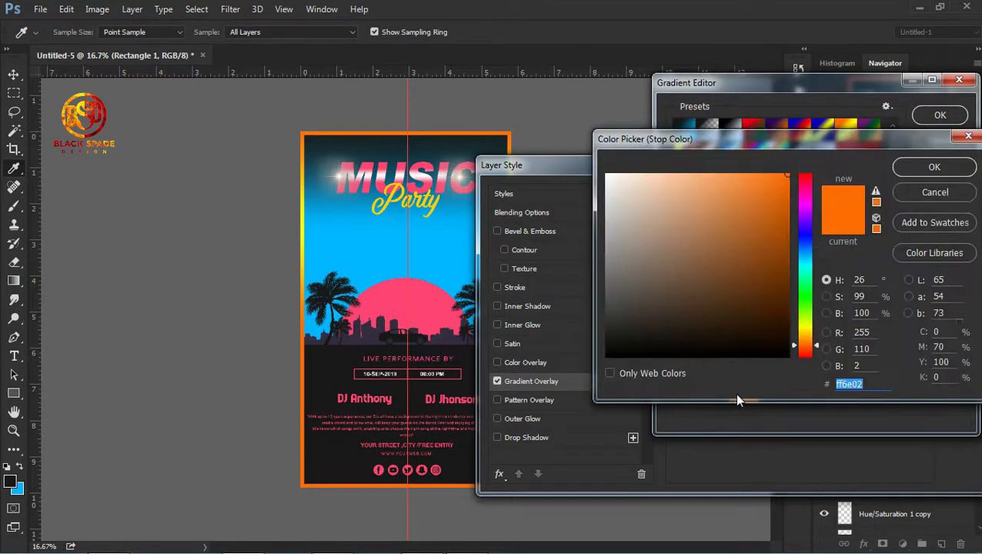
pyautogui.click(359, 240)
pyautogui.click(933, 168)
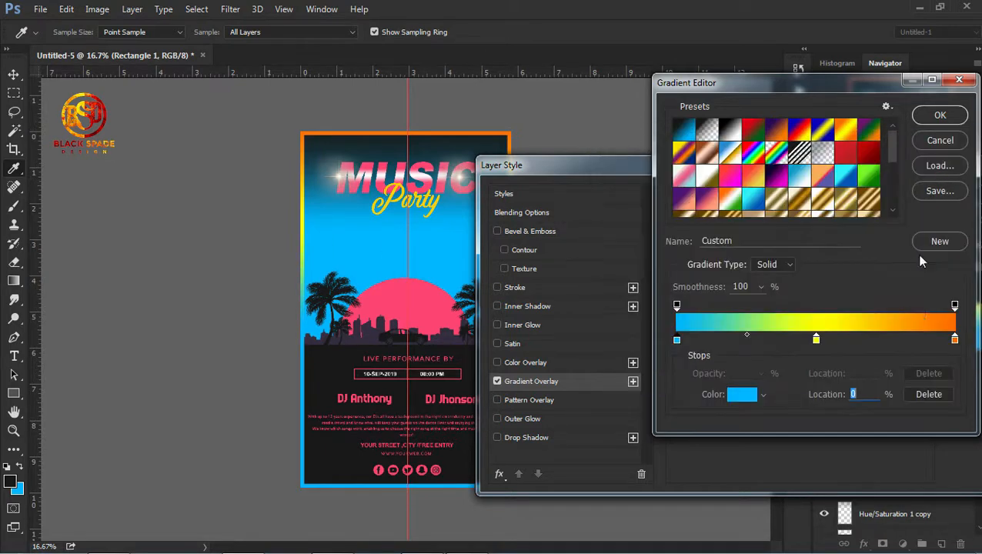
pyautogui.click(742, 394)
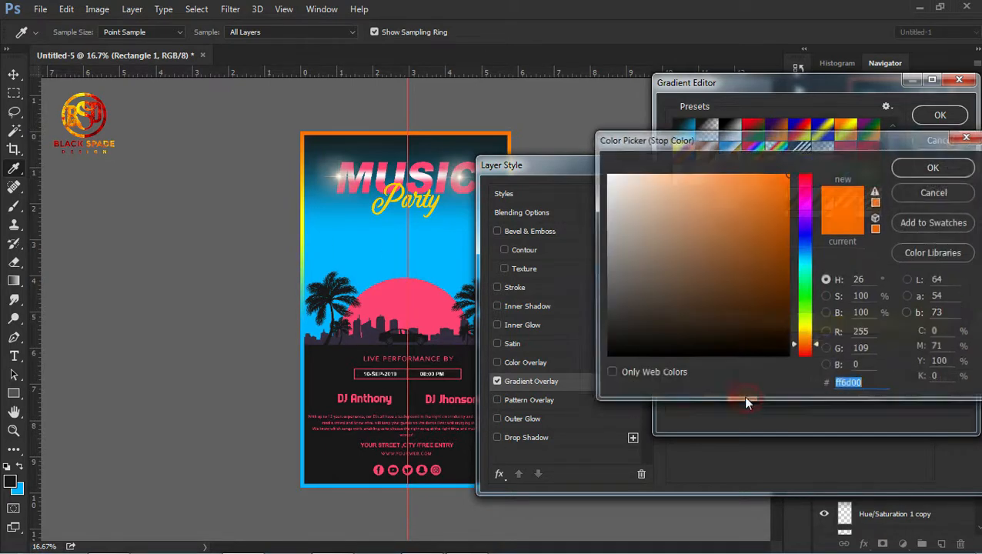
pyautogui.click(431, 292)
pyautogui.click(906, 170)
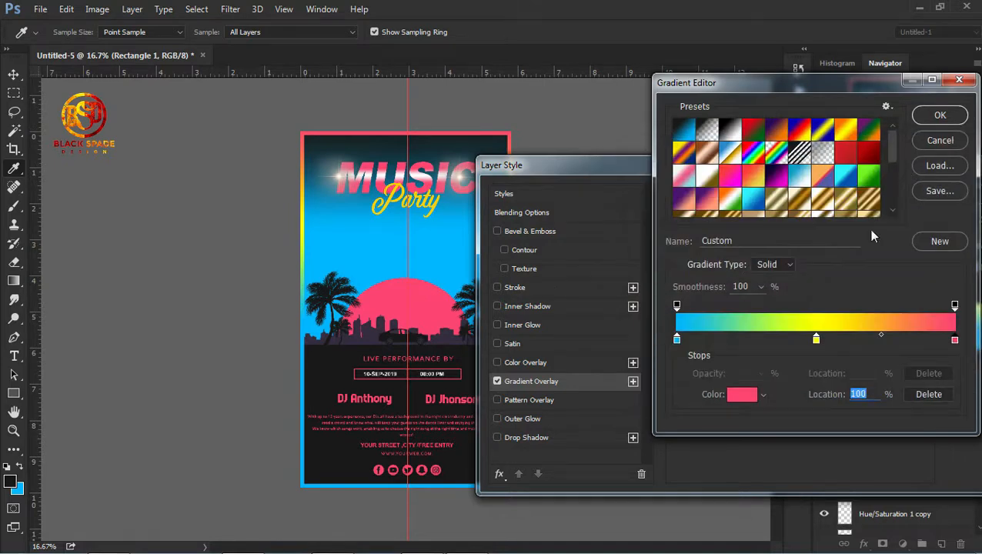
# - Change the gradient's start stop to the dark background color 191919 and its middle stop to the poster's sky blue
pyautogui.click(732, 398)
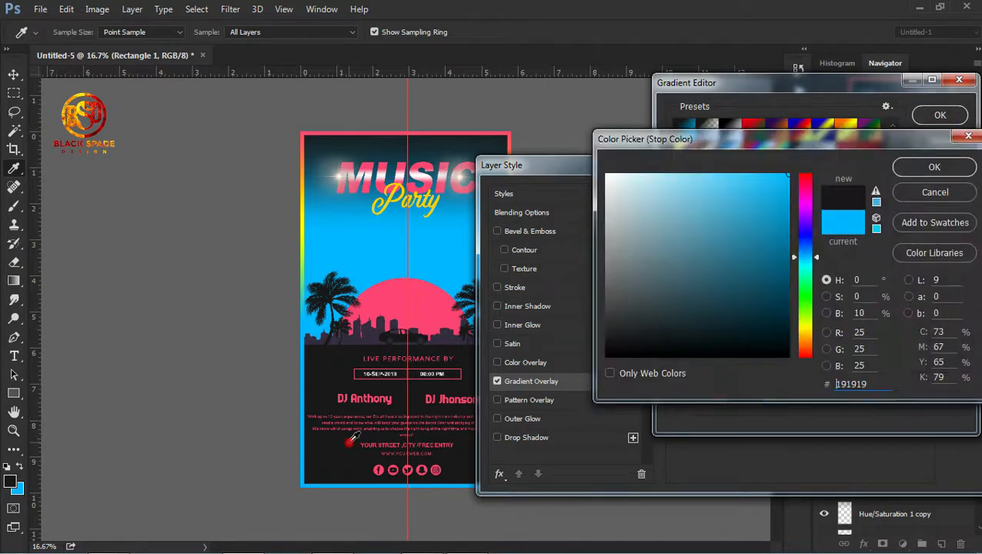
pyautogui.click(354, 436)
pyautogui.click(930, 171)
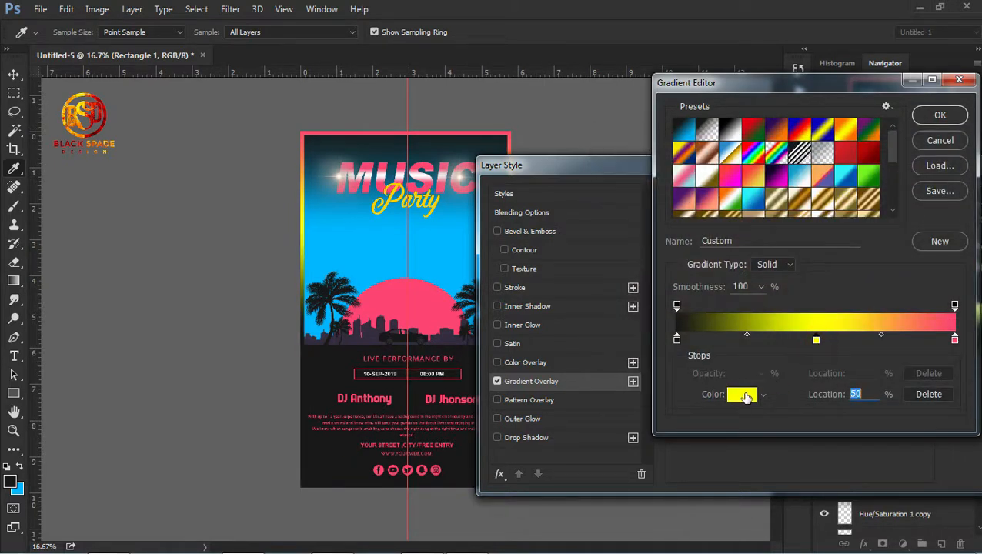
pyautogui.click(743, 395)
pyautogui.click(389, 258)
pyautogui.click(920, 170)
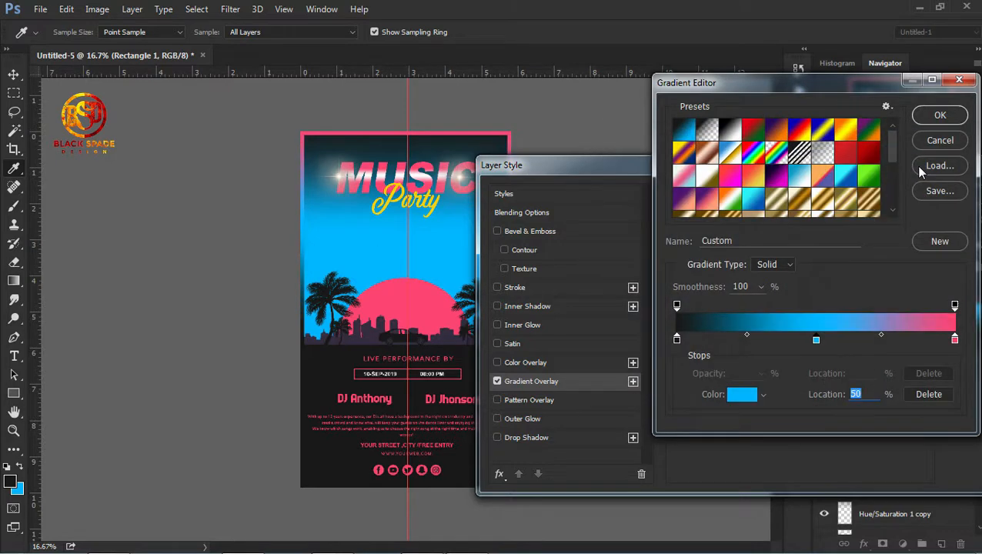
pyautogui.click(952, 115)
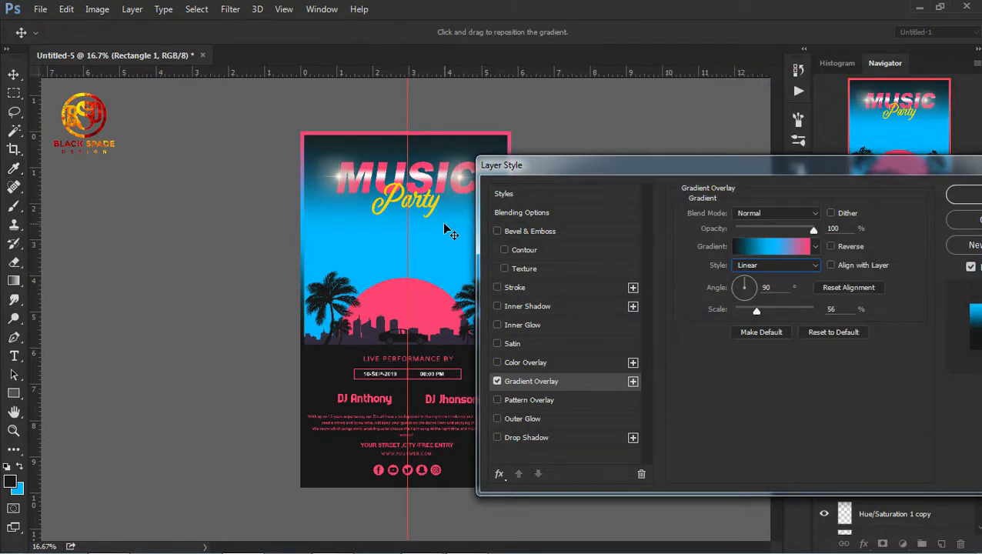
# - Set the Gradient Overlay's scale to about 95% and apply the layer style to the frame
pyautogui.moveTo(761, 313); pyautogui.dragTo(766, 314)
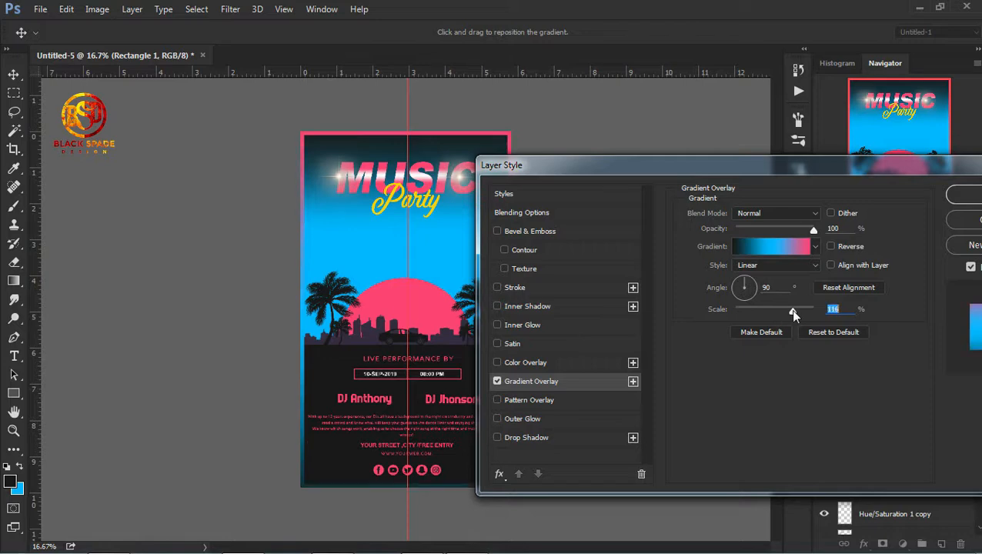
pyautogui.moveTo(784, 310); pyautogui.dragTo(778, 311)
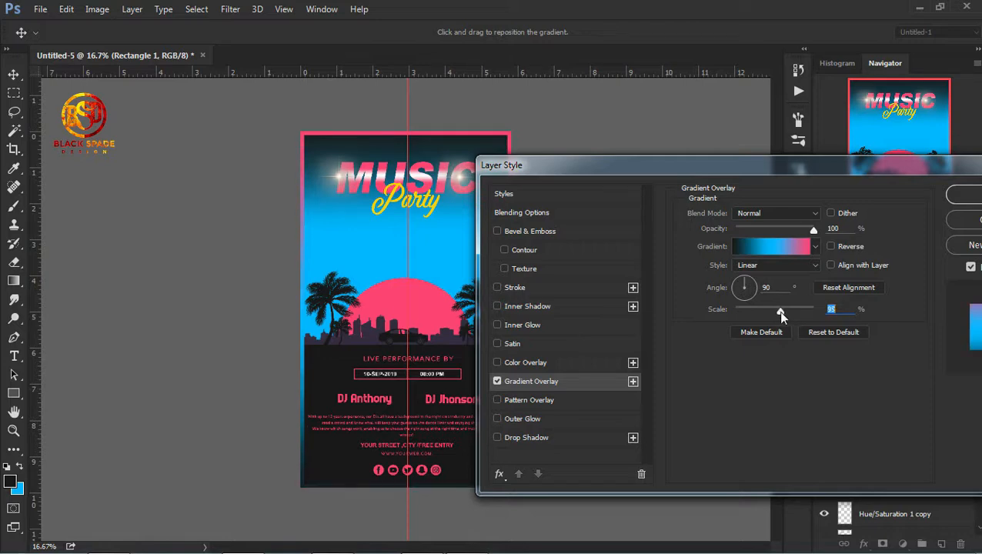
pyautogui.click(970, 199)
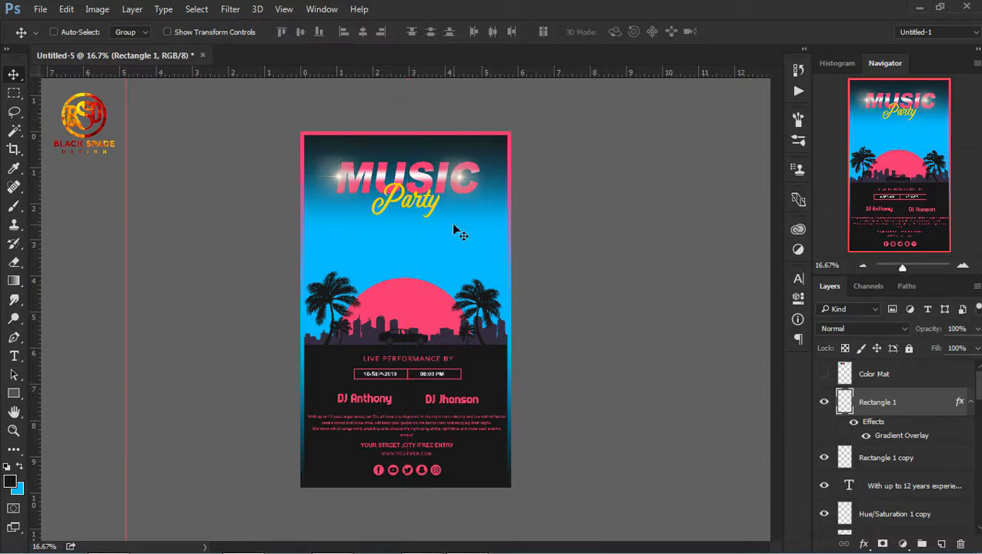
# - Examine the gradient frame and the poster's details up close, and the overall composition as a whole
pyautogui.press('z')
pyautogui.hotkey('ctrl', '+')
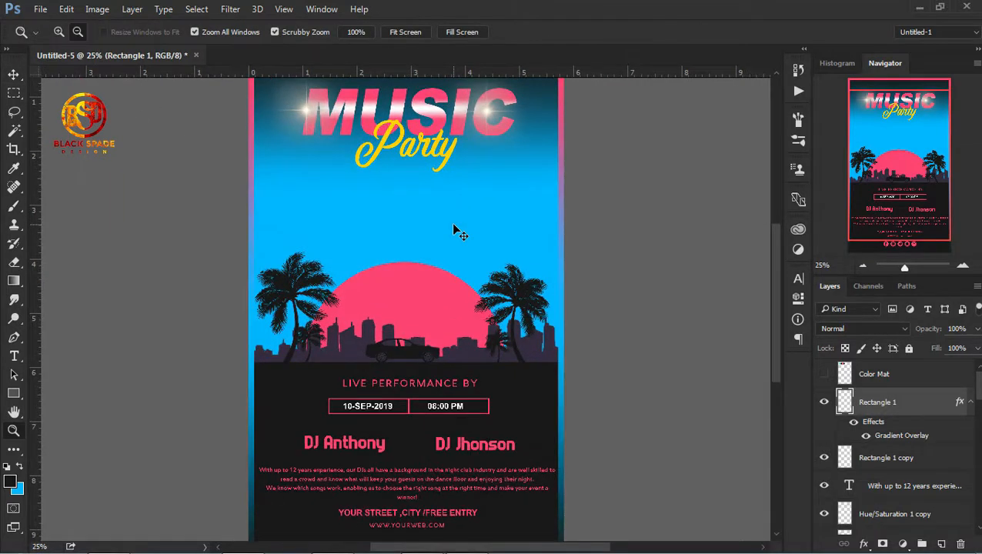
pyautogui.scroll(-3, 541, 403)
pyautogui.scroll(2, 539, 408)
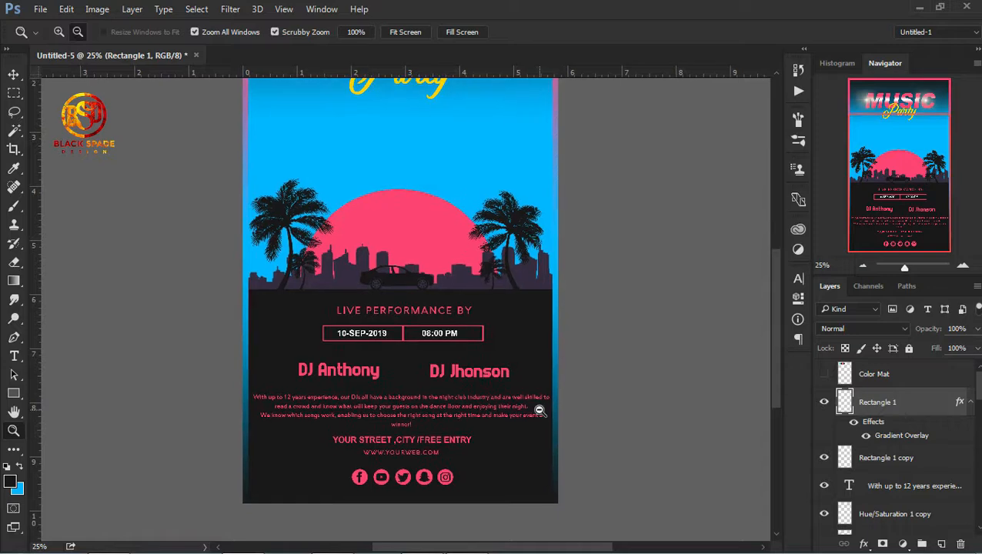
pyautogui.click(541, 416)
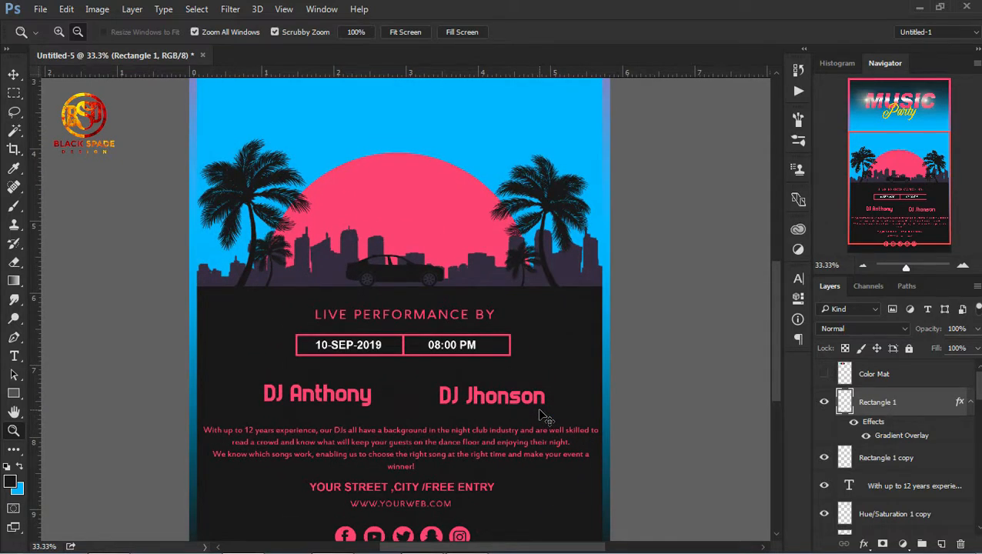
pyautogui.keyDown('alt'); pyautogui.click(541, 415); pyautogui.keyUp('alt')
pyautogui.keyDown('alt'); pyautogui.click(540, 413); pyautogui.keyUp('alt')
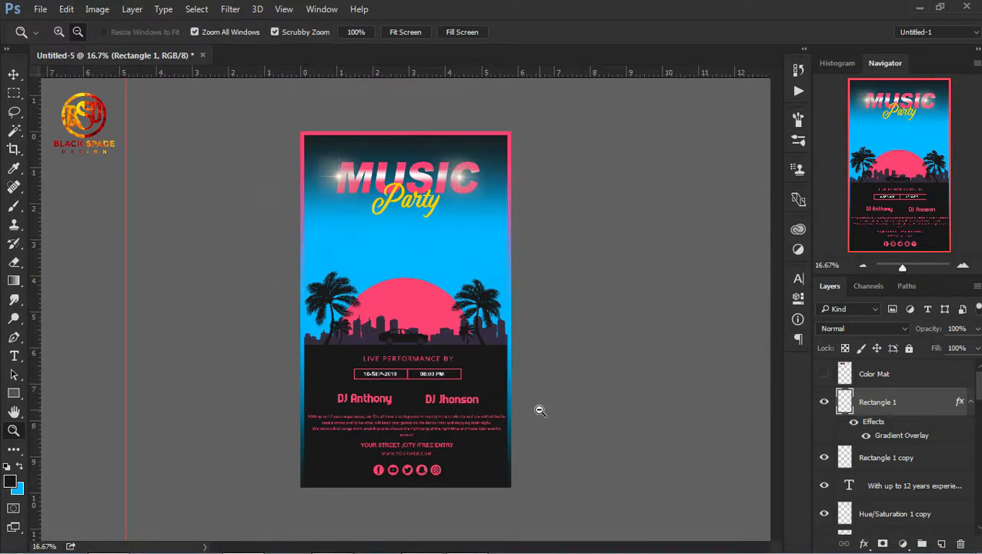
pyautogui.press('v')
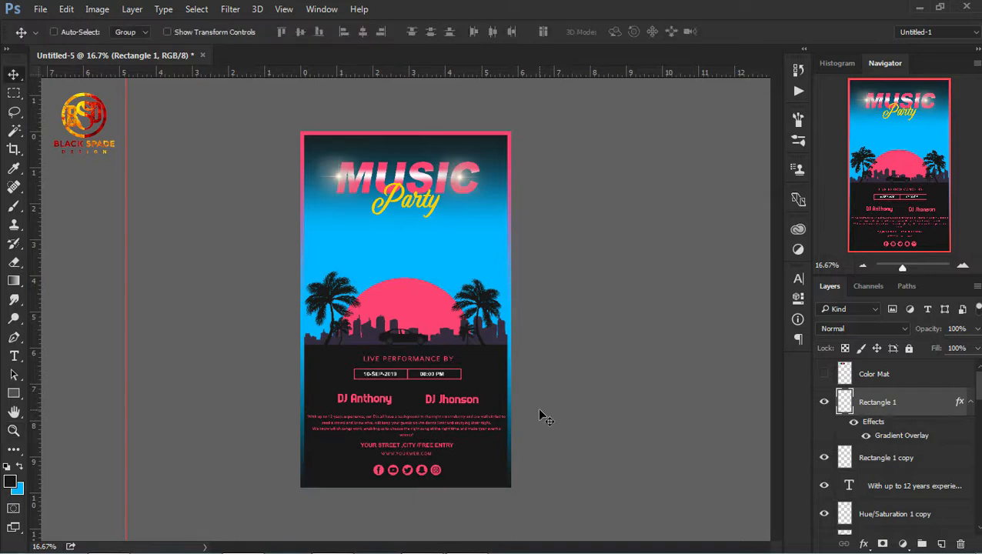